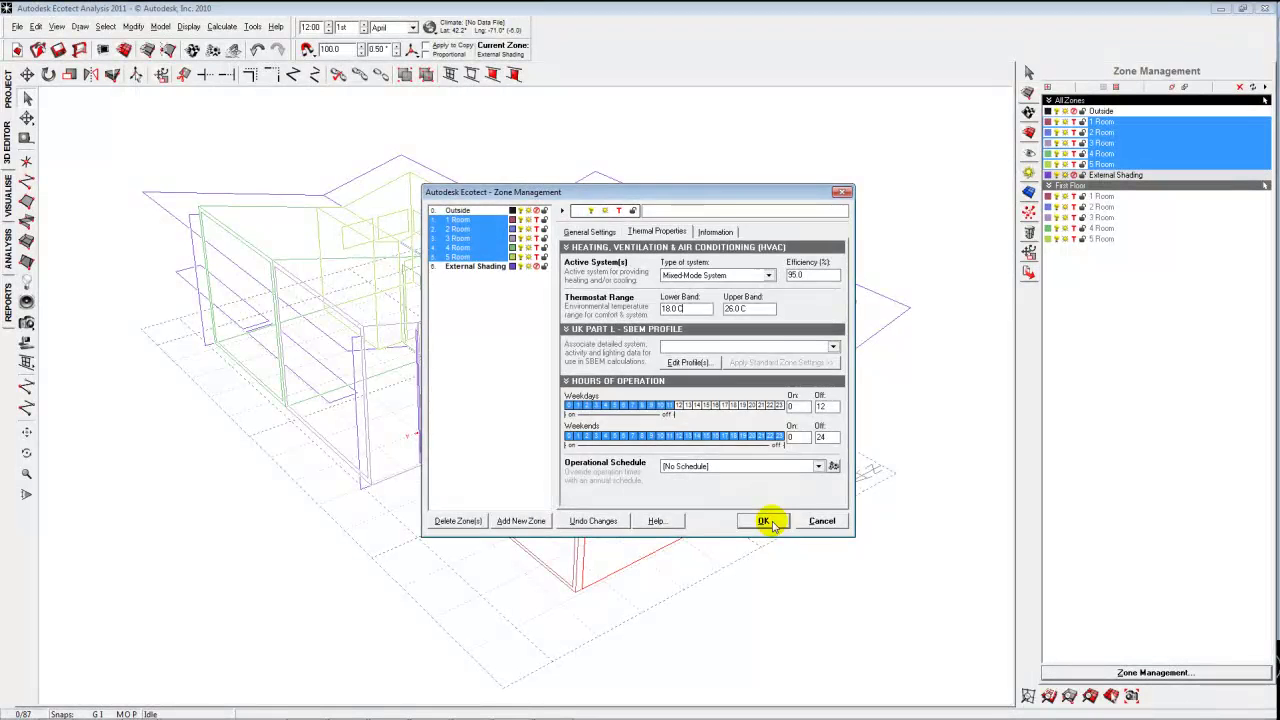
Accept the zone thermal settings and close the Zone Management dialog.
{"action": "left_click", "coordinate": [764, 521]}
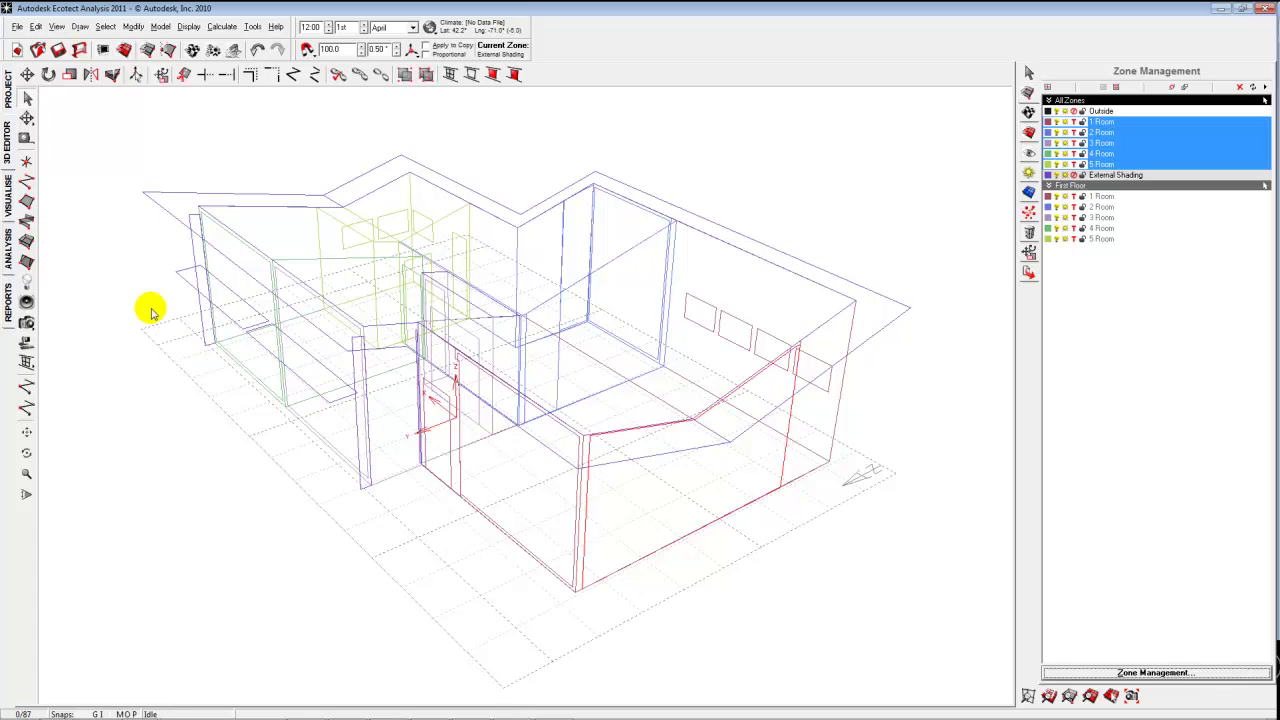
Show the house shaded and display its ground shadows for 12:00 on 1st April.
{"action": "left_click", "coordinate": [6, 205]}
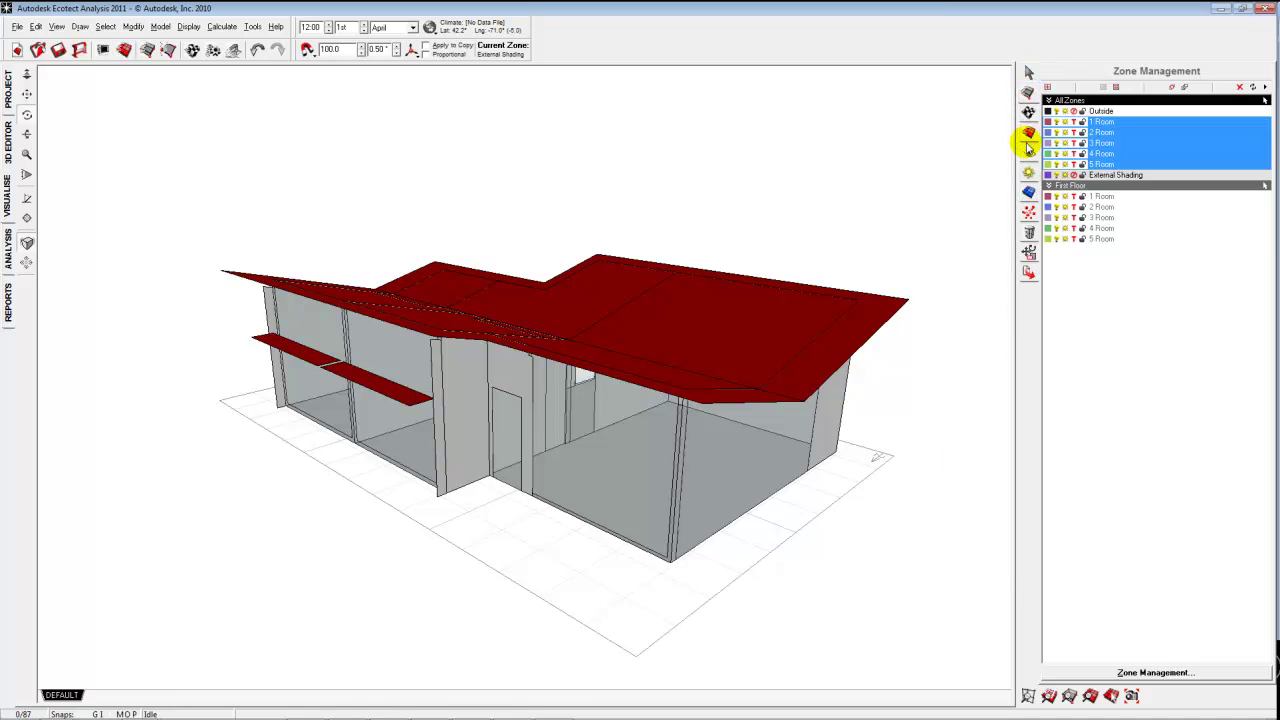
{"action": "left_click", "coordinate": [1029, 175]}
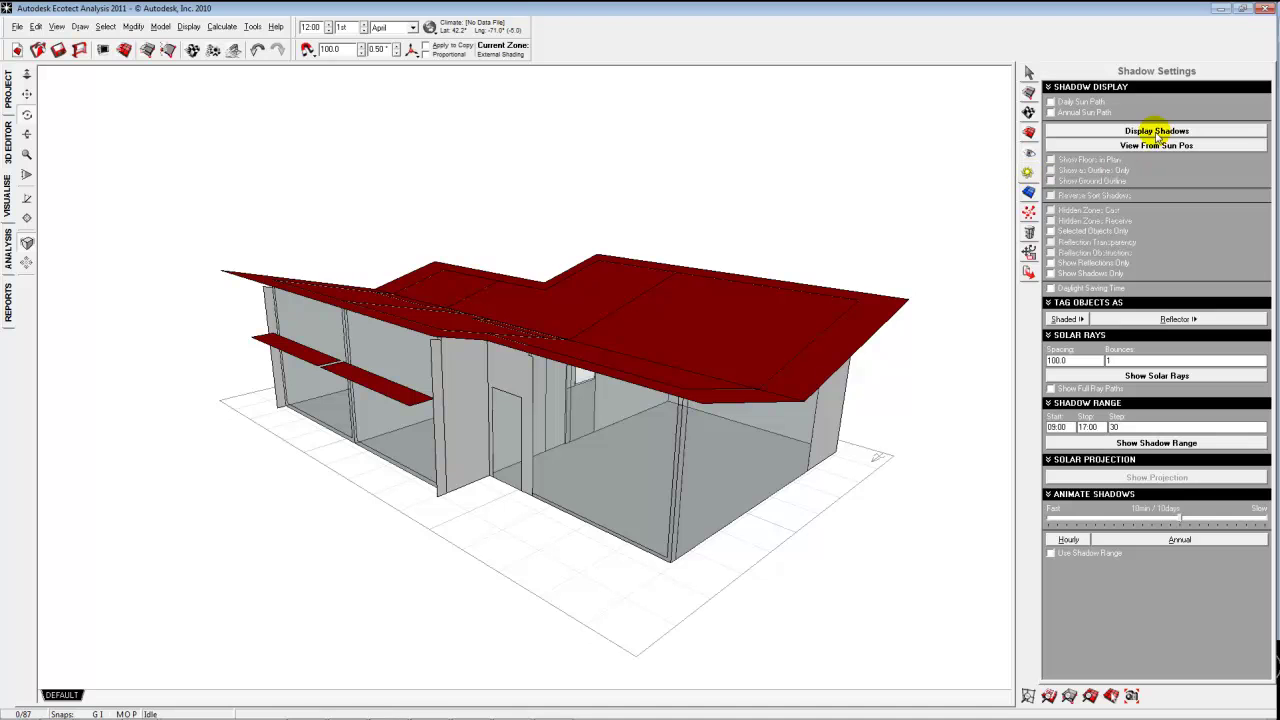
{"action": "left_click", "coordinate": [1150, 133]}
{"action": "left_click", "coordinate": [1150, 134]}
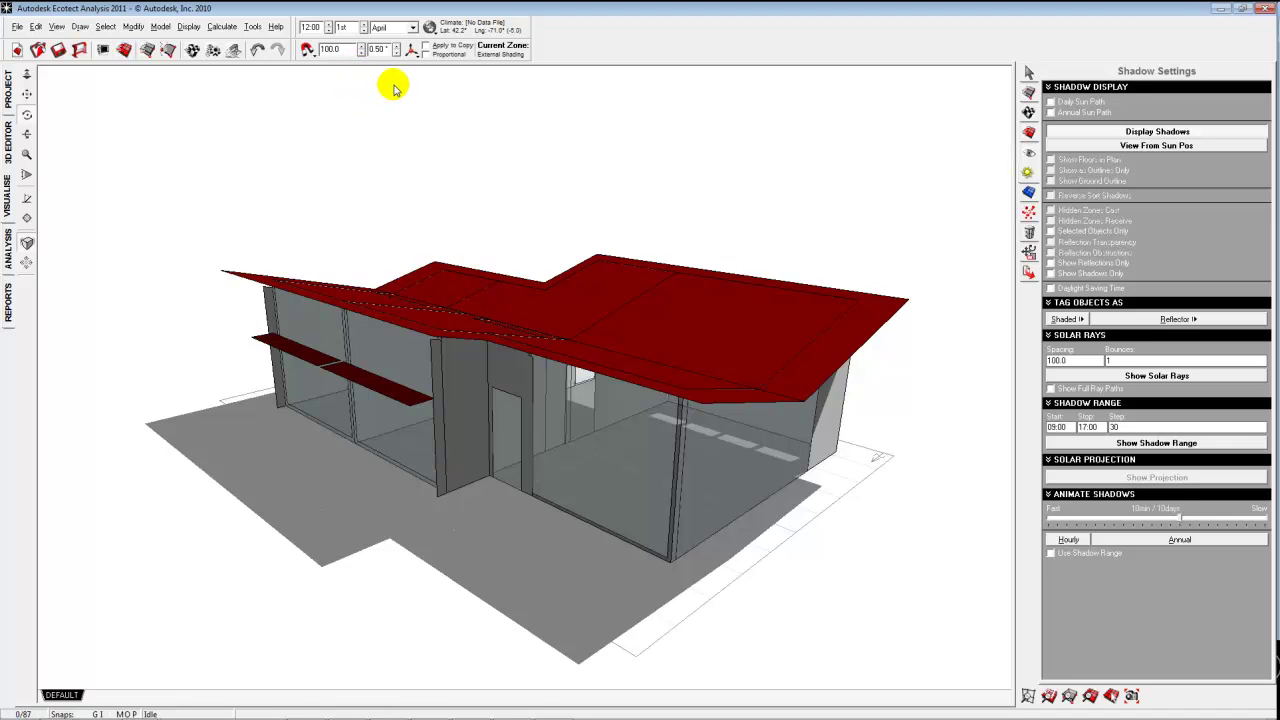
Compare the noon shadows for June and December, finishing on June.
{"action": "left_click", "coordinate": [411, 28]}
{"action": "left_click", "coordinate": [394, 83]}
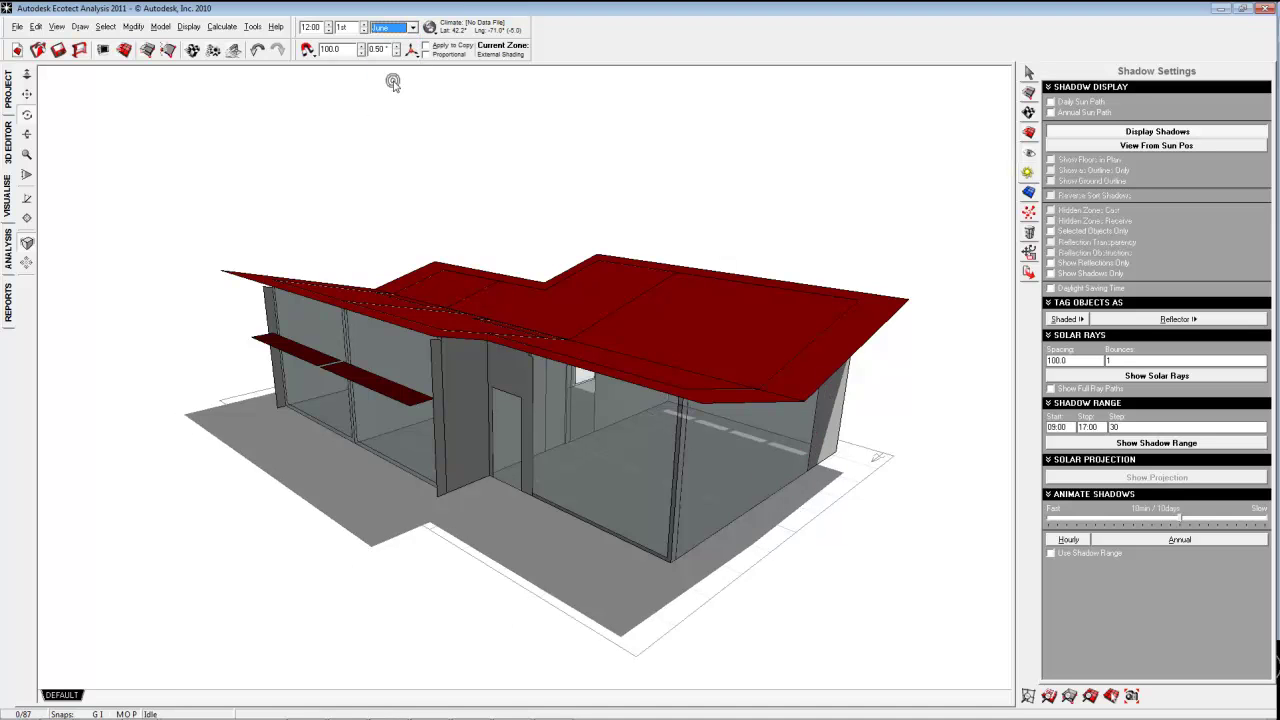
{"action": "left_click", "coordinate": [411, 28]}
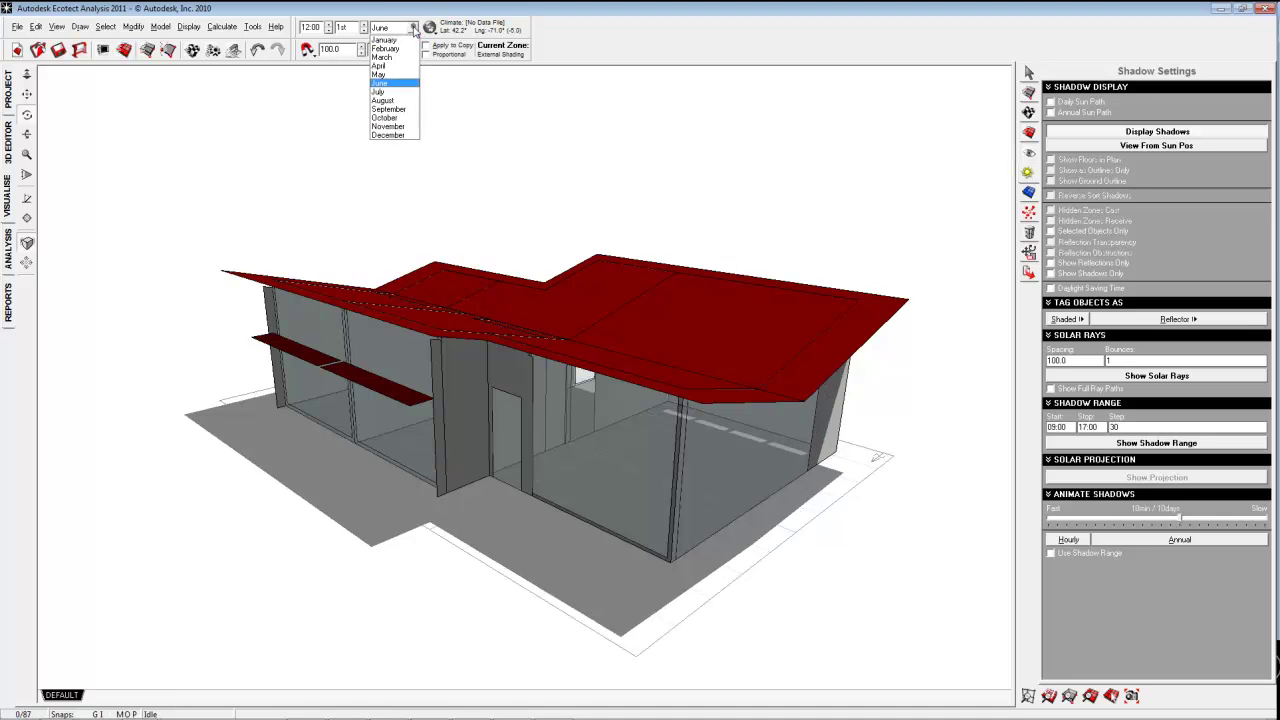
{"action": "left_click", "coordinate": [395, 136]}
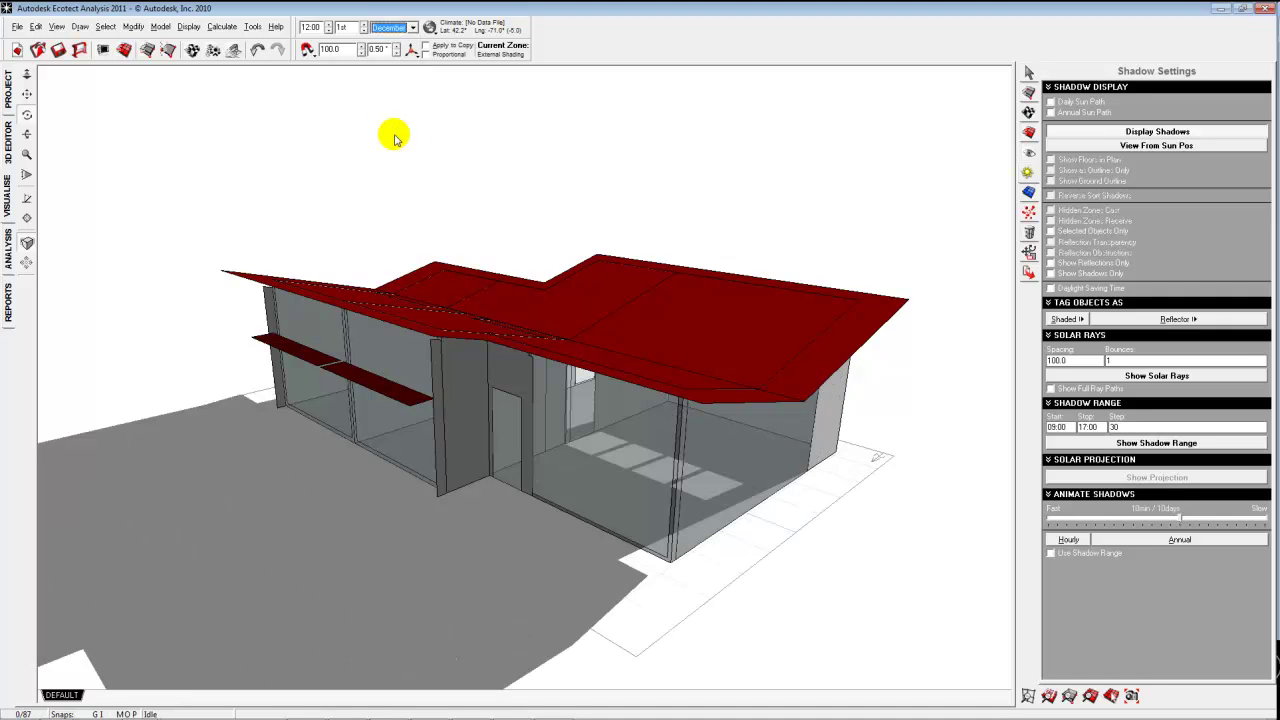
{"action": "left_click", "coordinate": [411, 28]}
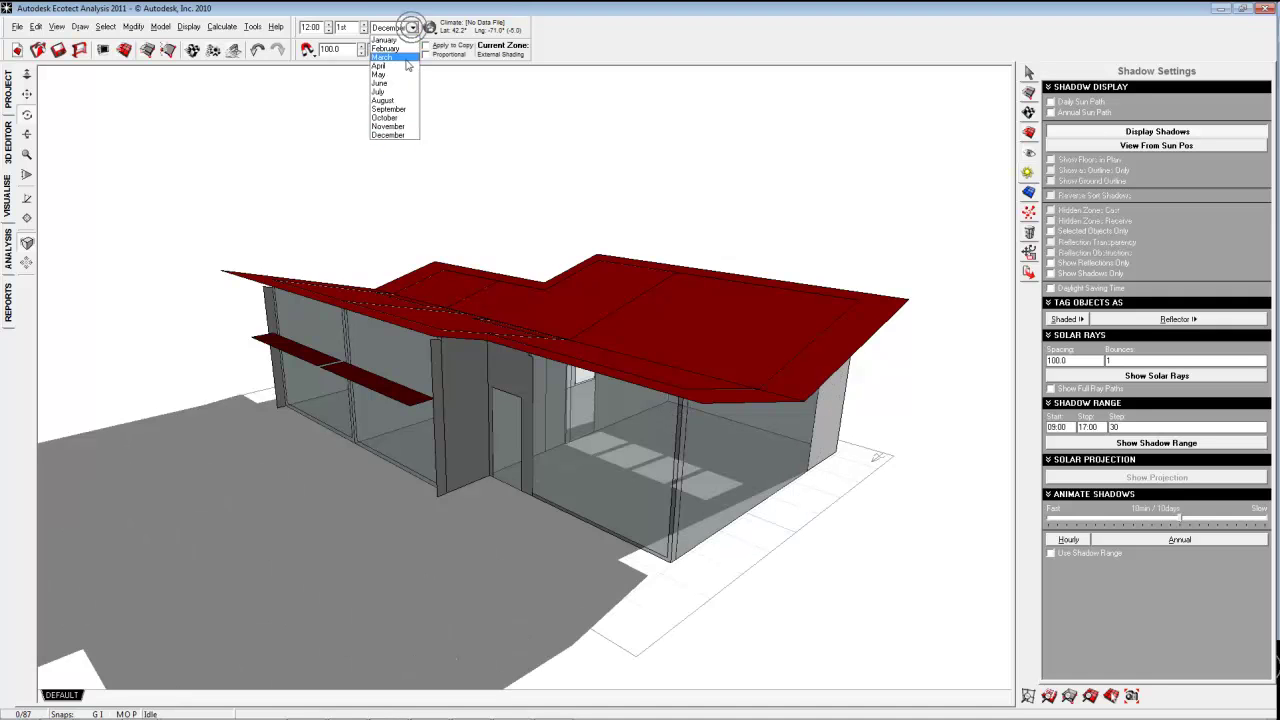
{"action": "left_click", "coordinate": [401, 91]}
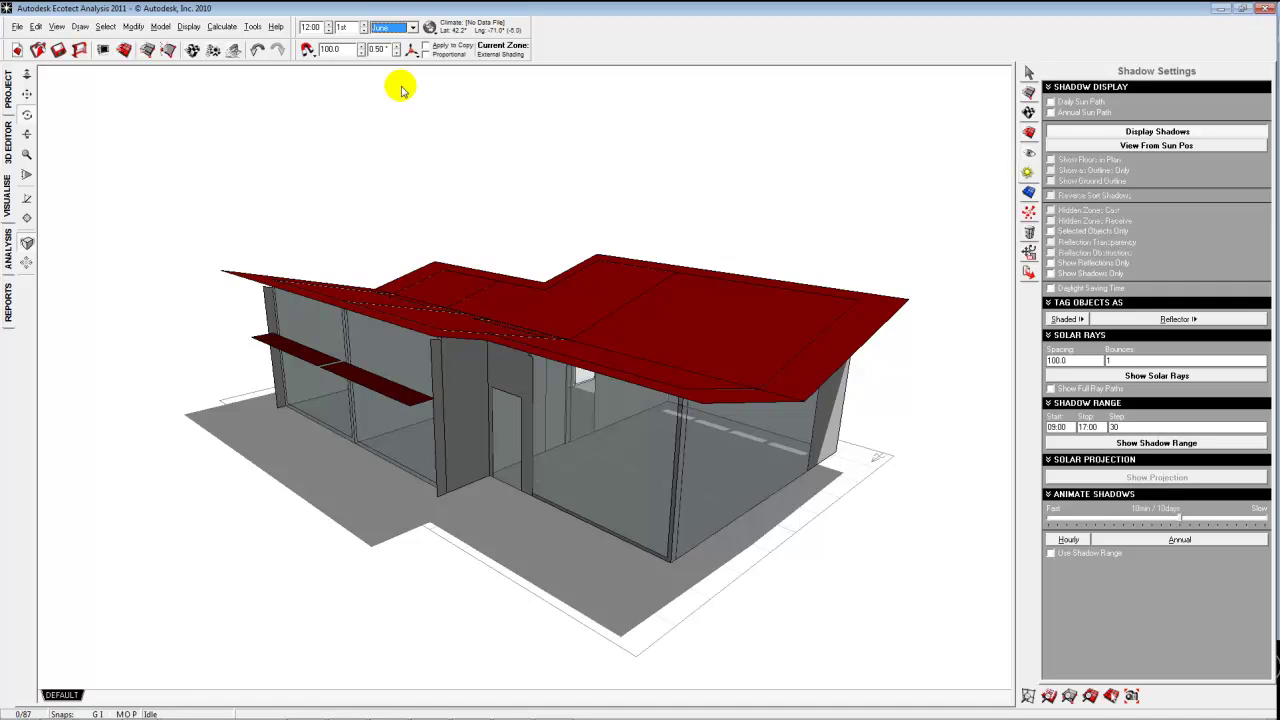
Set the date back to 1st December and zoom out to see the long shadows.
{"action": "left_click", "coordinate": [412, 28]}
{"action": "left_click", "coordinate": [390, 134]}
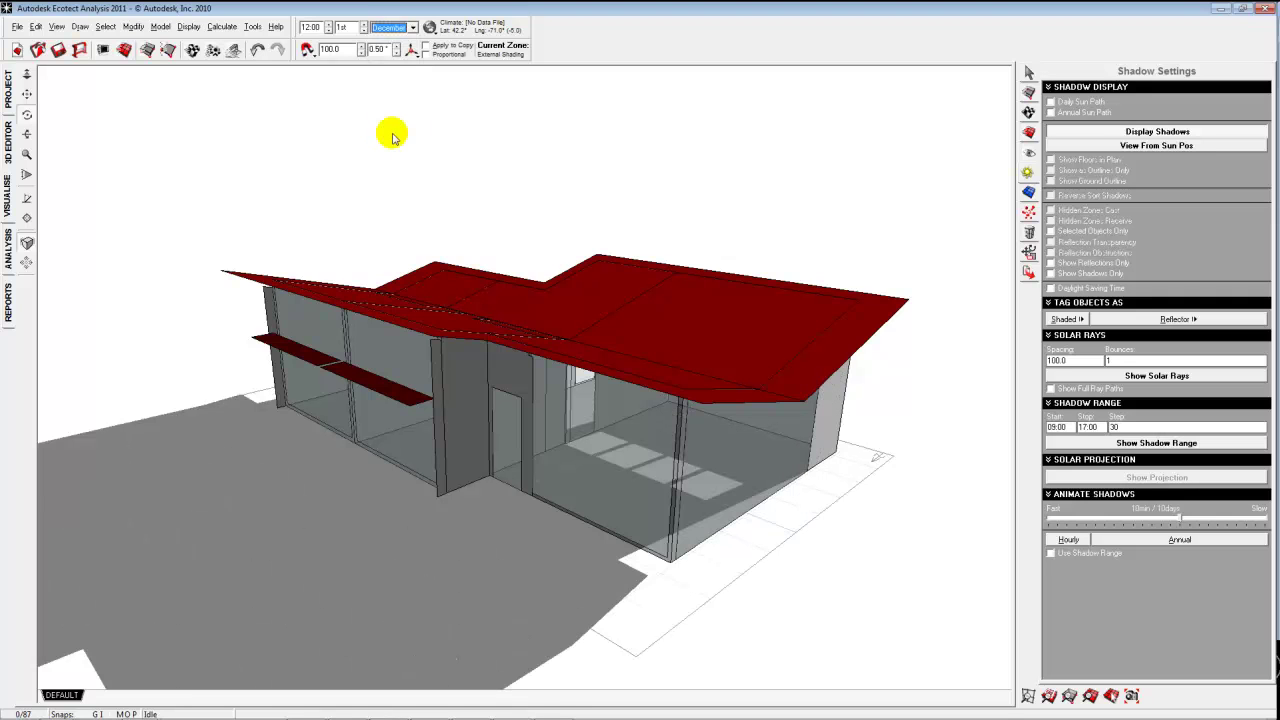
{"action": "left_click", "coordinate": [432, 158]}
{"action": "scroll", "coordinate": [432, 158], "scroll_direction": "down", "scroll_amount": 5}
{"action": "scroll", "coordinate": [432, 158], "scroll_direction": "down", "scroll_amount": 2}
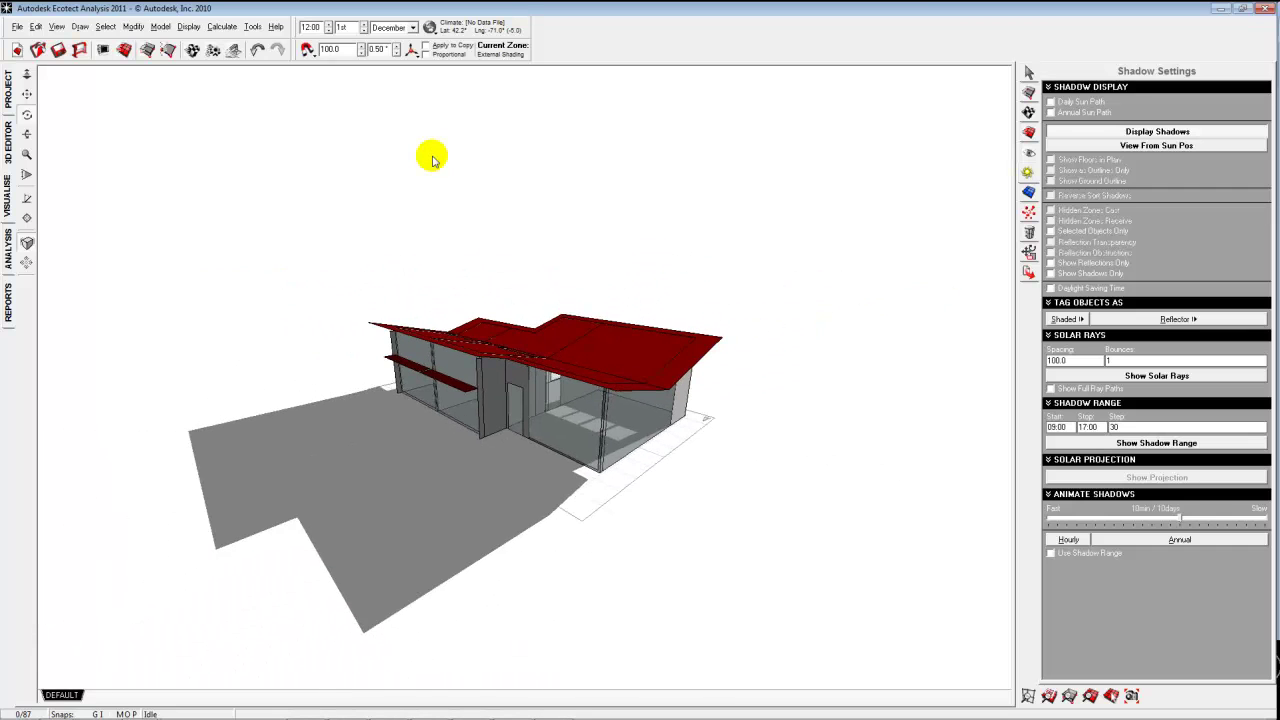
{"action": "scroll", "coordinate": [432, 158], "scroll_direction": "down", "scroll_amount": 1}
{"action": "scroll", "coordinate": [432, 158], "scroll_direction": "down", "scroll_amount": 1}
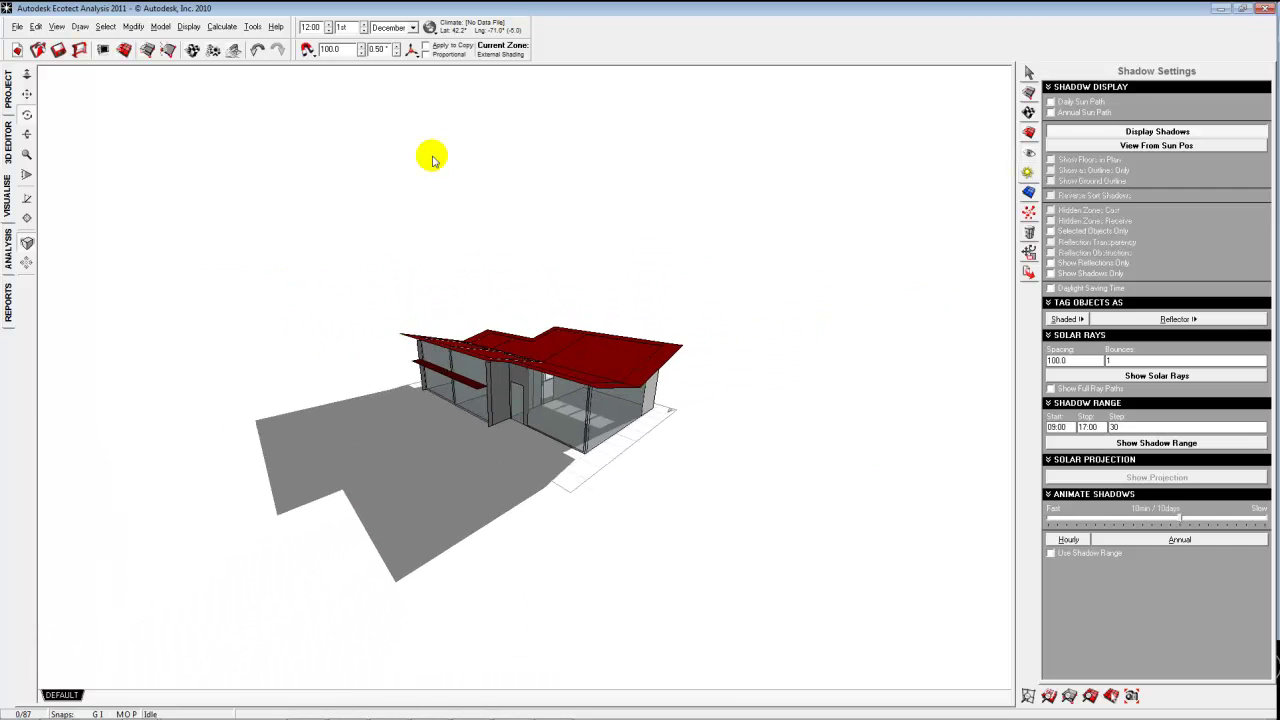
Show the daily sun path, briefly toggle the annual sun path, and orbit onto the roof.
{"action": "left_click", "coordinate": [1051, 103]}
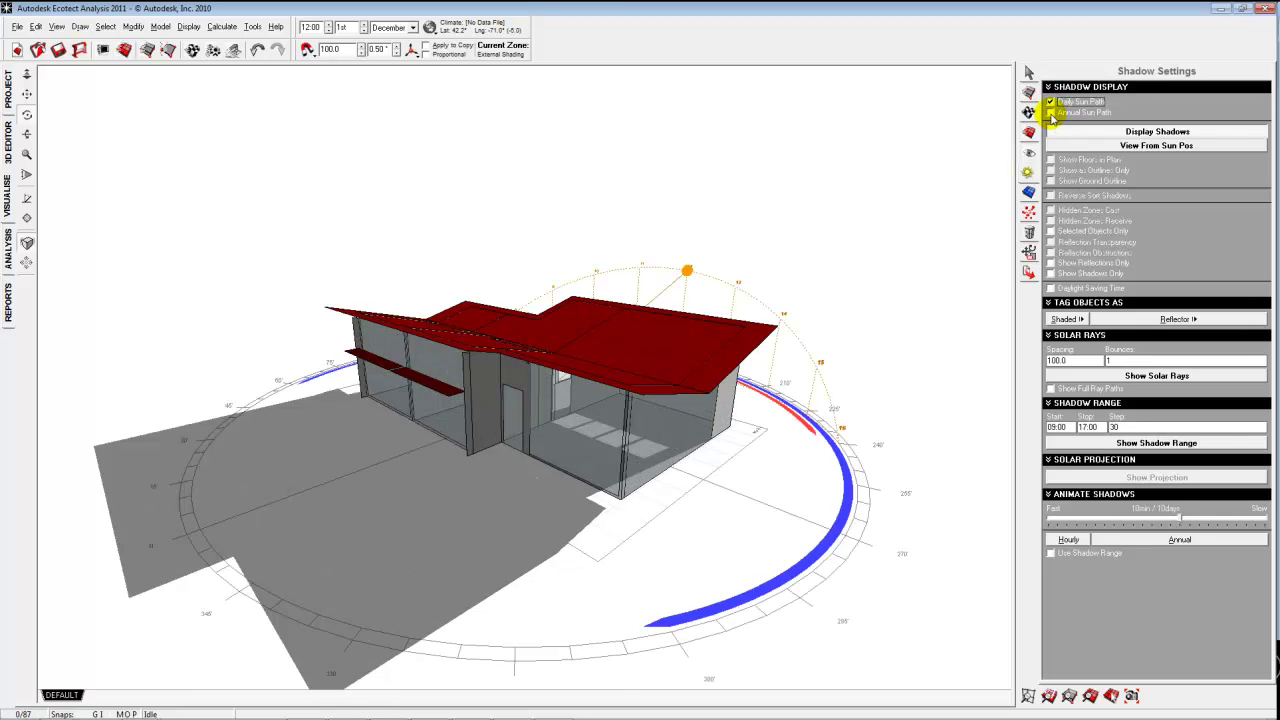
{"action": "left_click", "coordinate": [1051, 113]}
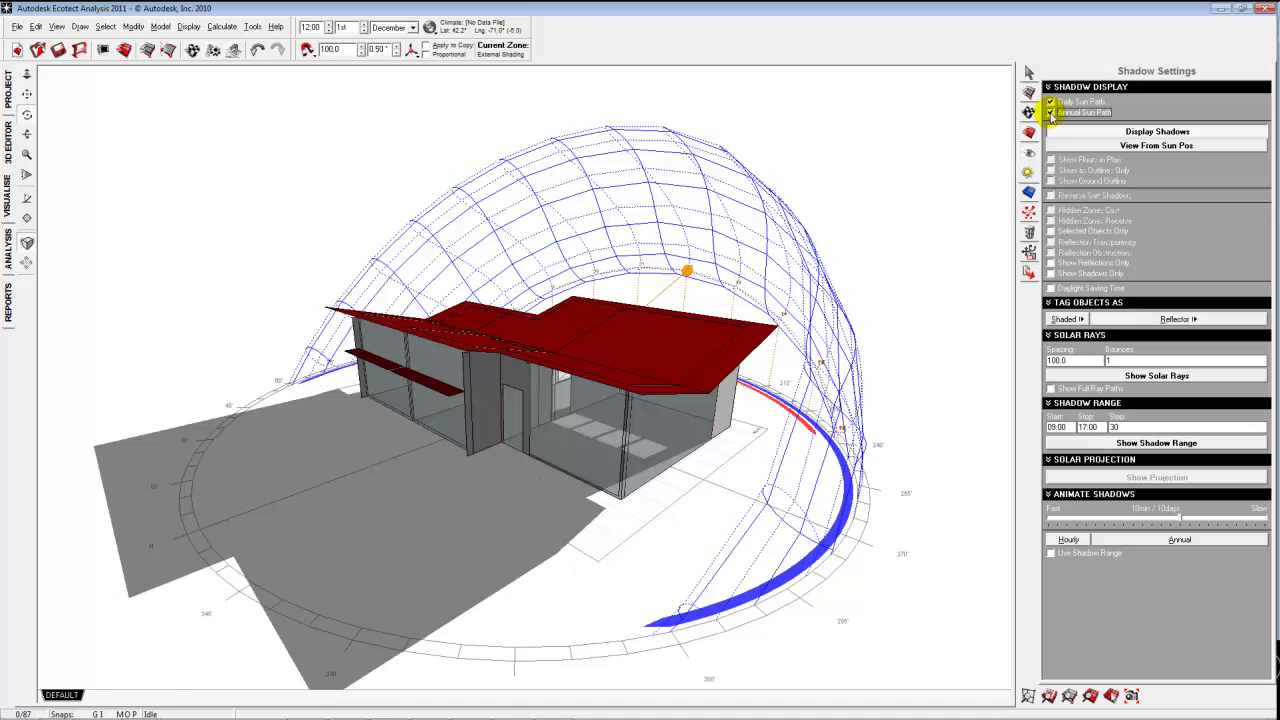
{"action": "left_click", "coordinate": [1051, 113]}
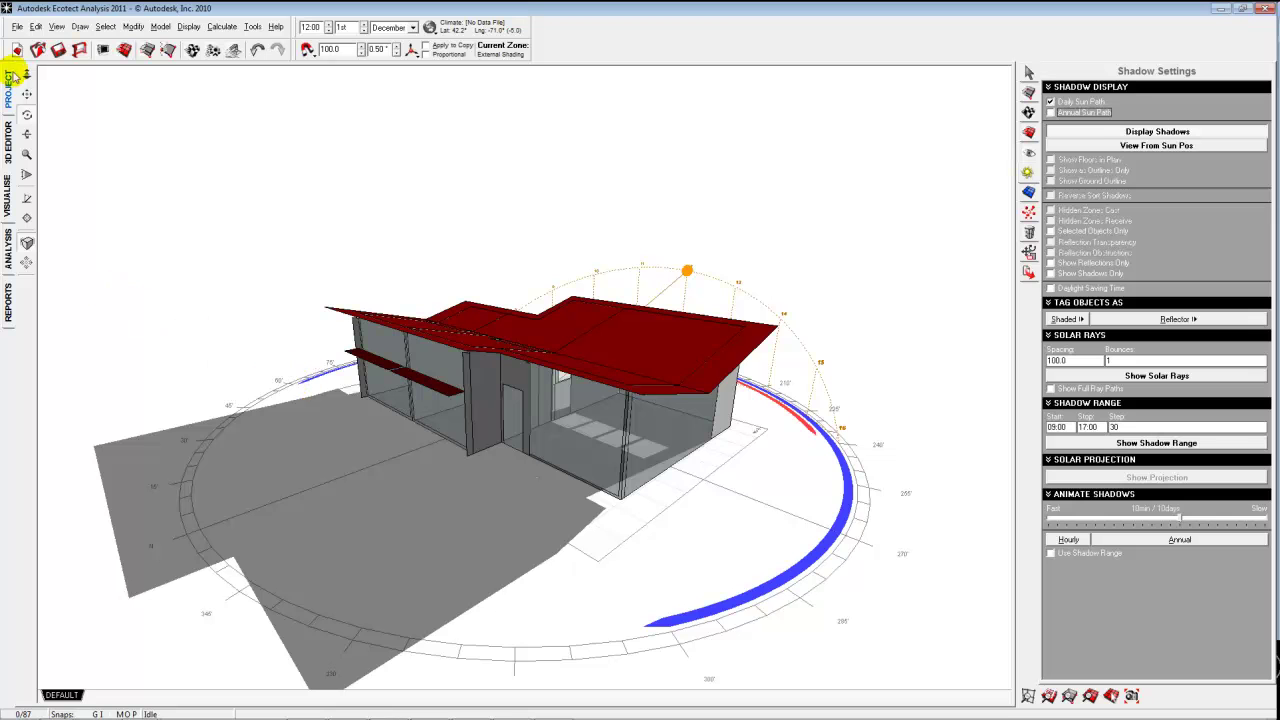
{"action": "left_click", "coordinate": [27, 115]}
{"action": "left_click_drag", "start_coordinate": [667, 439], "coordinate": [491, 471]}
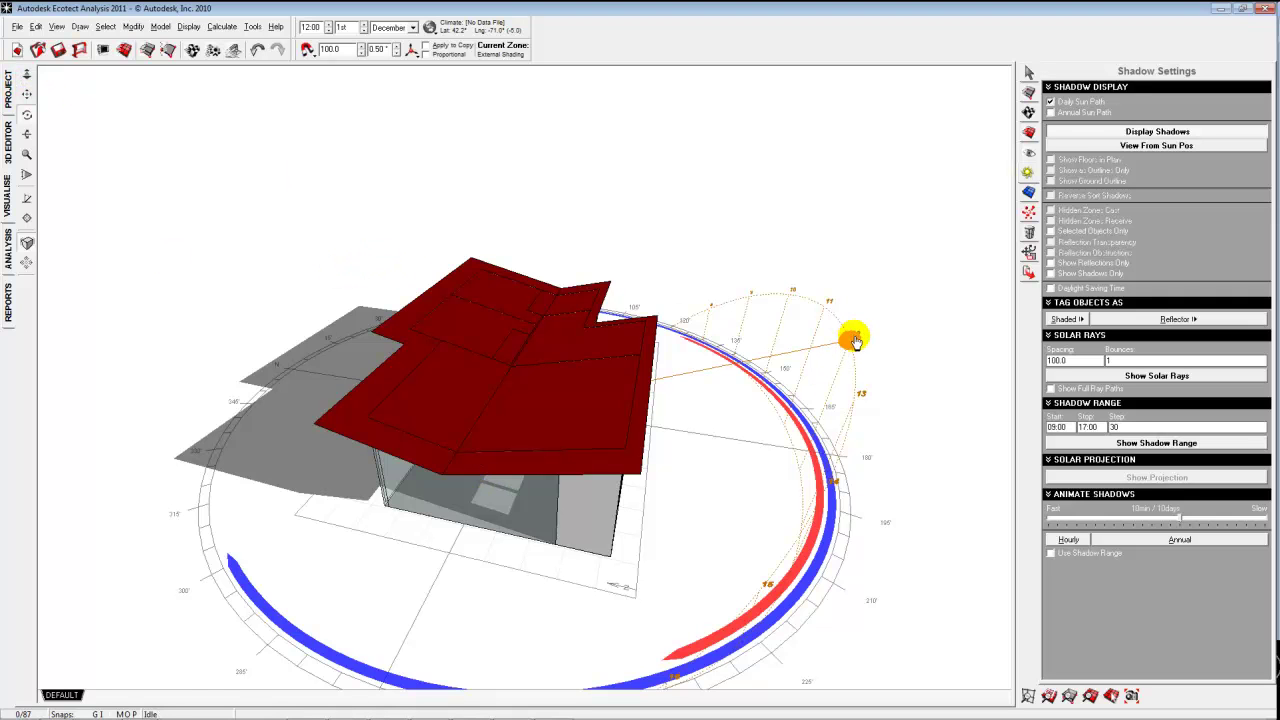
Advance the sun time to 13:45 on 1st December.
{"action": "left_click", "coordinate": [330, 24]}
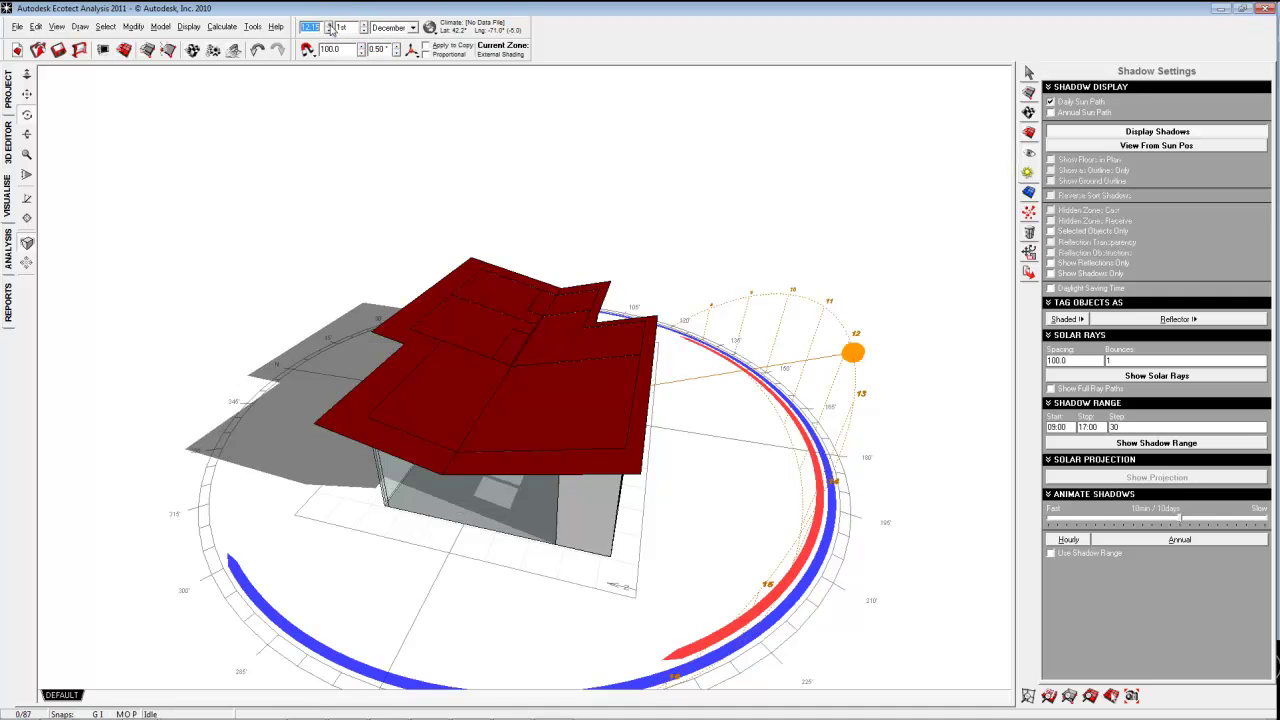
{"action": "left_click", "coordinate": [331, 26]}
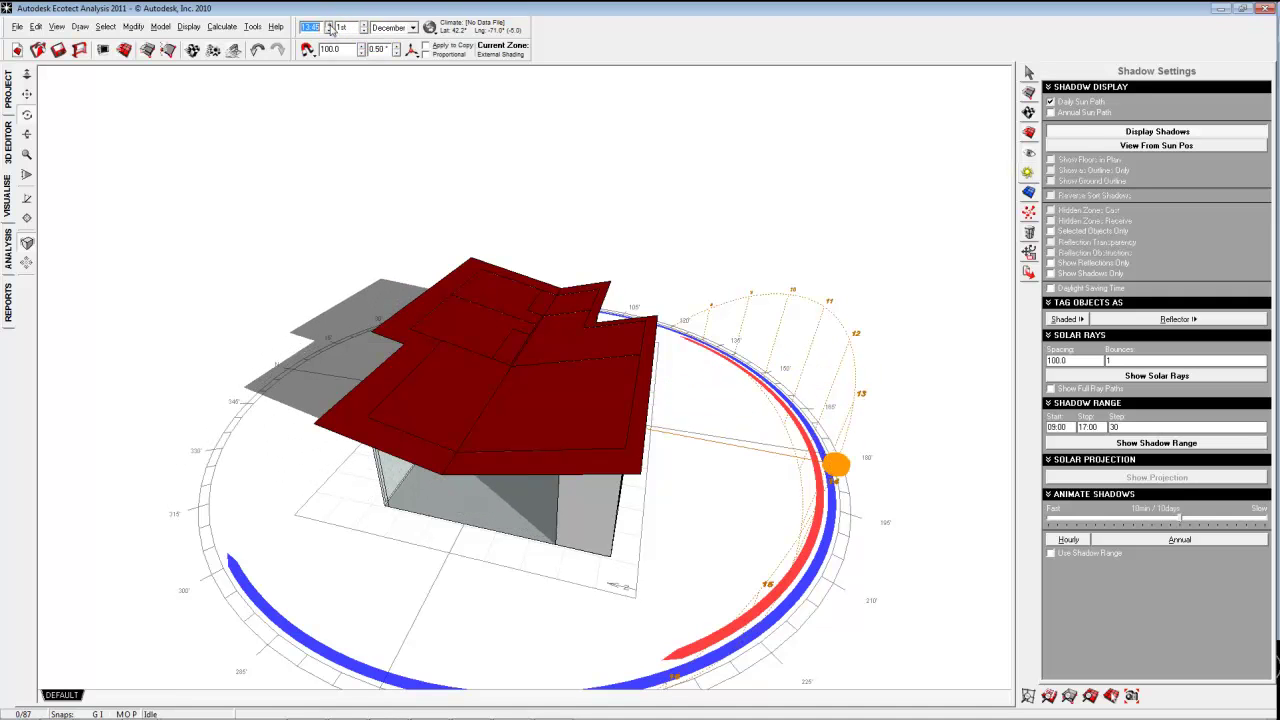
{"action": "left_click", "coordinate": [331, 26]}
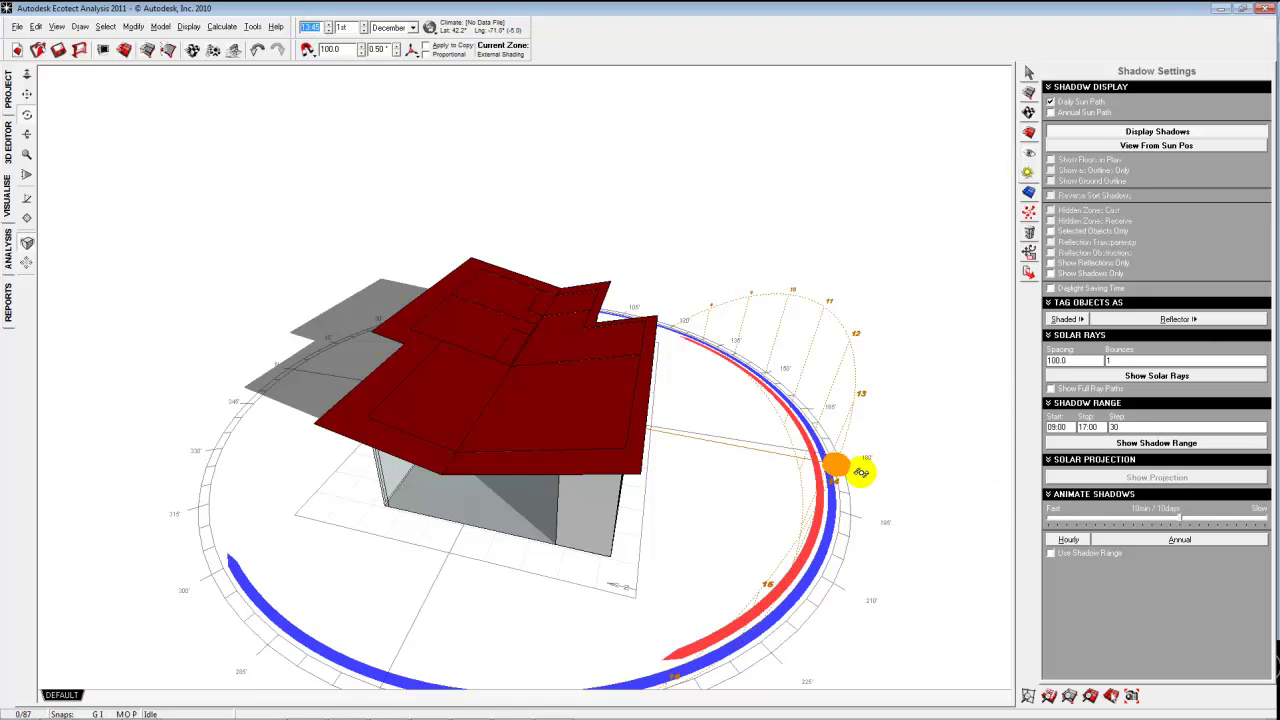
{"action": "mouse_move", "coordinate": [838, 470]}
{"action": "left_mouse_down"}
{"action": "mouse_move", "coordinate": [846, 409]}
{"action": "mouse_move", "coordinate": [812, 310]}
{"action": "mouse_move", "coordinate": [717, 306]}
{"action": "mouse_move", "coordinate": [766, 291]}
{"action": "mouse_move", "coordinate": [823, 309]}
{"action": "mouse_move", "coordinate": [851, 381]}
{"action": "mouse_move", "coordinate": [829, 472]}
{"action": "mouse_move", "coordinate": [762, 583]}
{"action": "mouse_move", "coordinate": [827, 475]}
{"action": "left_mouse_up"}
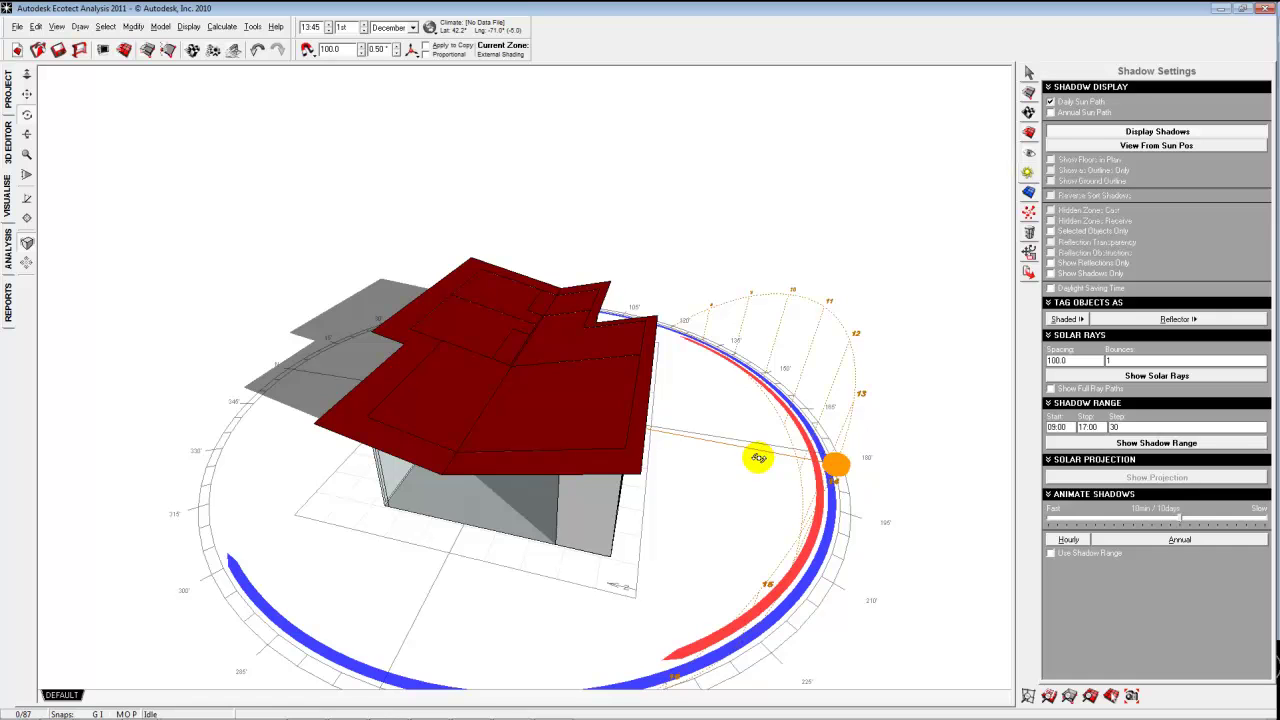
Move the sun to 08:15 on 1st May and orbit to view the windowed side.
{"action": "left_click", "coordinate": [413, 31]}
{"action": "left_click", "coordinate": [390, 77]}
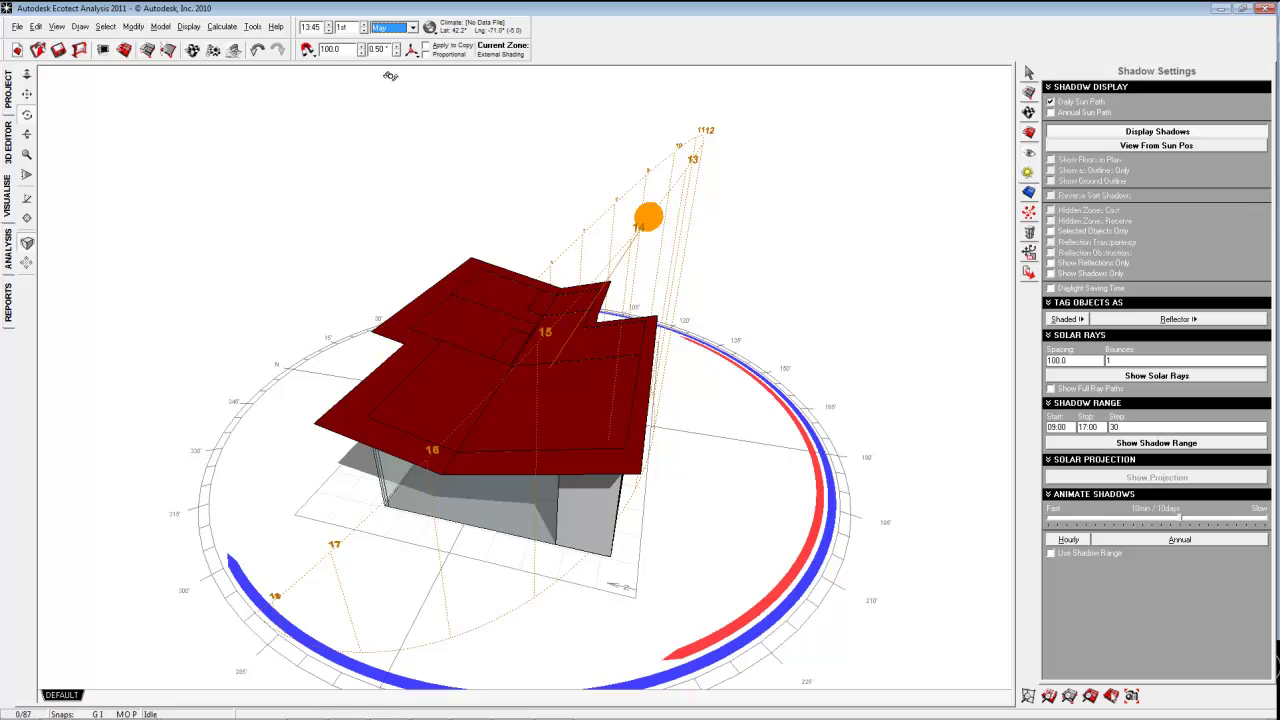
{"action": "mouse_move", "coordinate": [648, 216]}
{"action": "left_mouse_down"}
{"action": "mouse_move", "coordinate": [690, 140]}
{"action": "mouse_move", "coordinate": [620, 177]}
{"action": "mouse_move", "coordinate": [672, 146]}
{"action": "mouse_move", "coordinate": [713, 185]}
{"action": "mouse_move", "coordinate": [560, 314]}
{"action": "mouse_move", "coordinate": [693, 146]}
{"action": "mouse_move", "coordinate": [646, 163]}
{"action": "mouse_move", "coordinate": [621, 195]}
{"action": "left_mouse_up"}
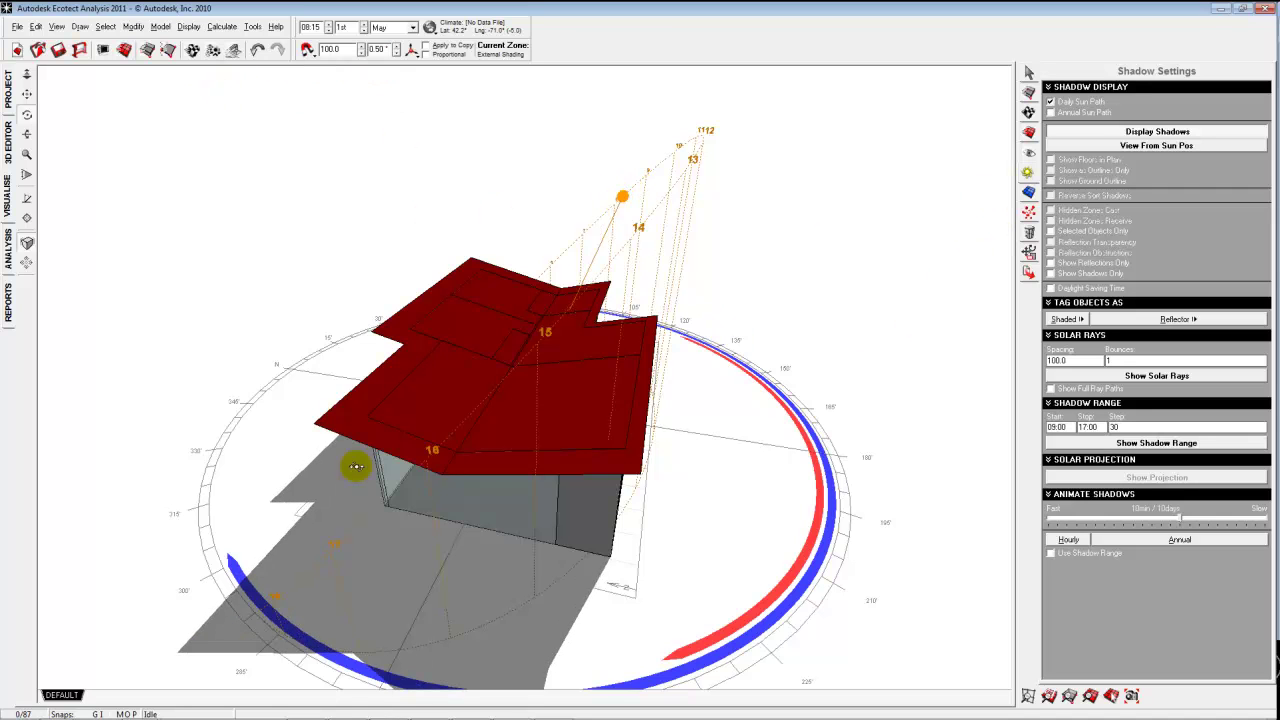
{"action": "left_click", "coordinate": [27, 114]}
{"action": "left_click_drag", "start_coordinate": [670, 593], "coordinate": [587, 560]}
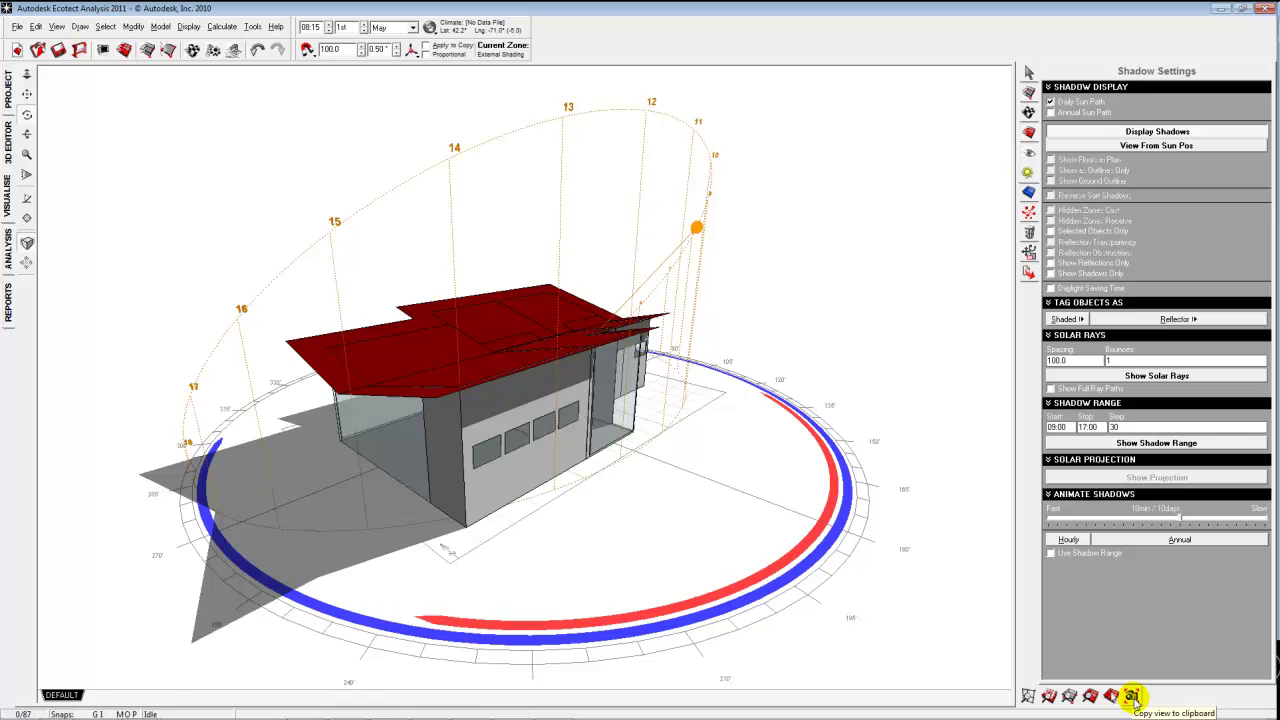
Save the rendered view to the Desktop as 'Solar May Picture' at drawing canvas size.
{"action": "left_click", "coordinate": [1134, 700]}
{"action": "left_click", "coordinate": [1134, 700]}
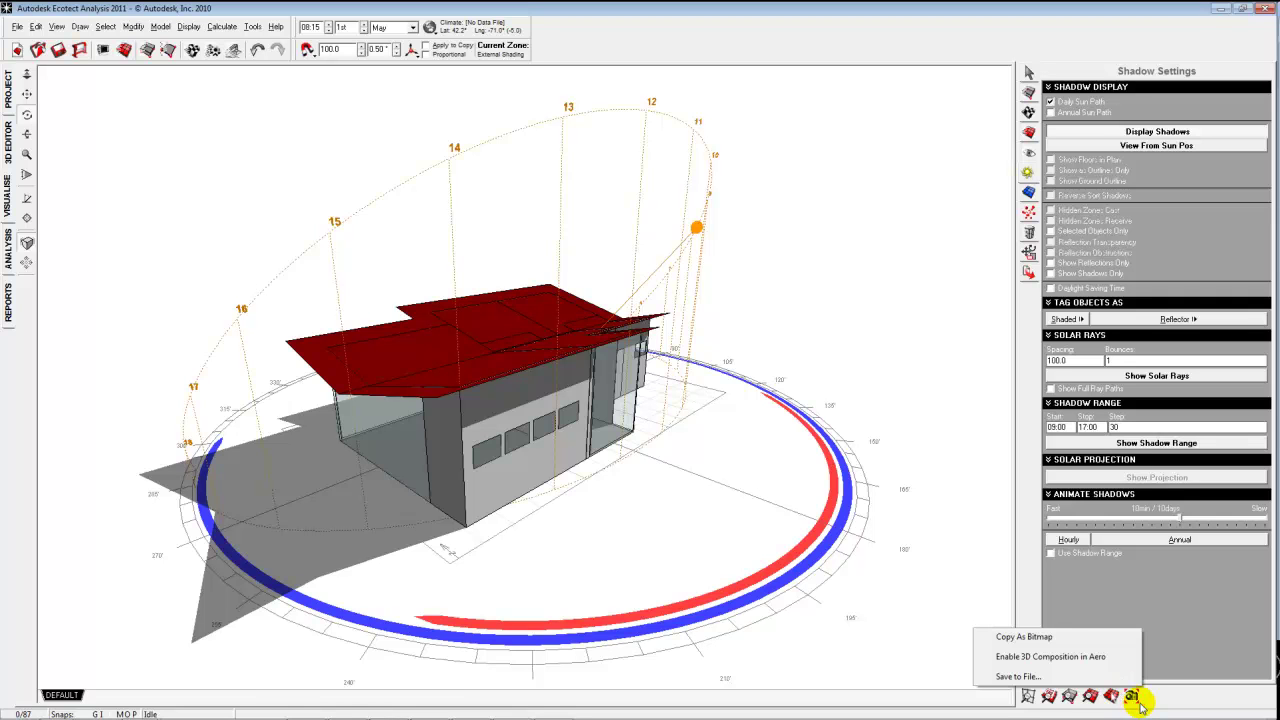
{"action": "left_click", "coordinate": [1021, 677]}
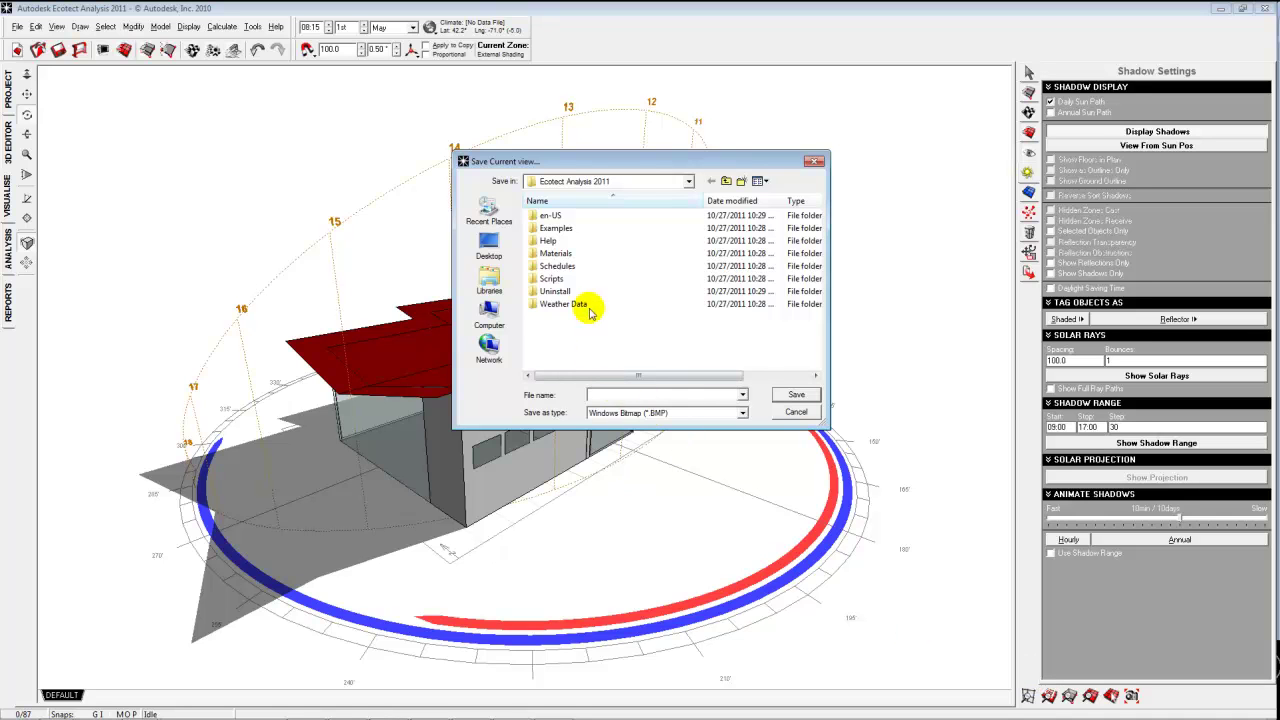
{"action": "left_click", "coordinate": [491, 245]}
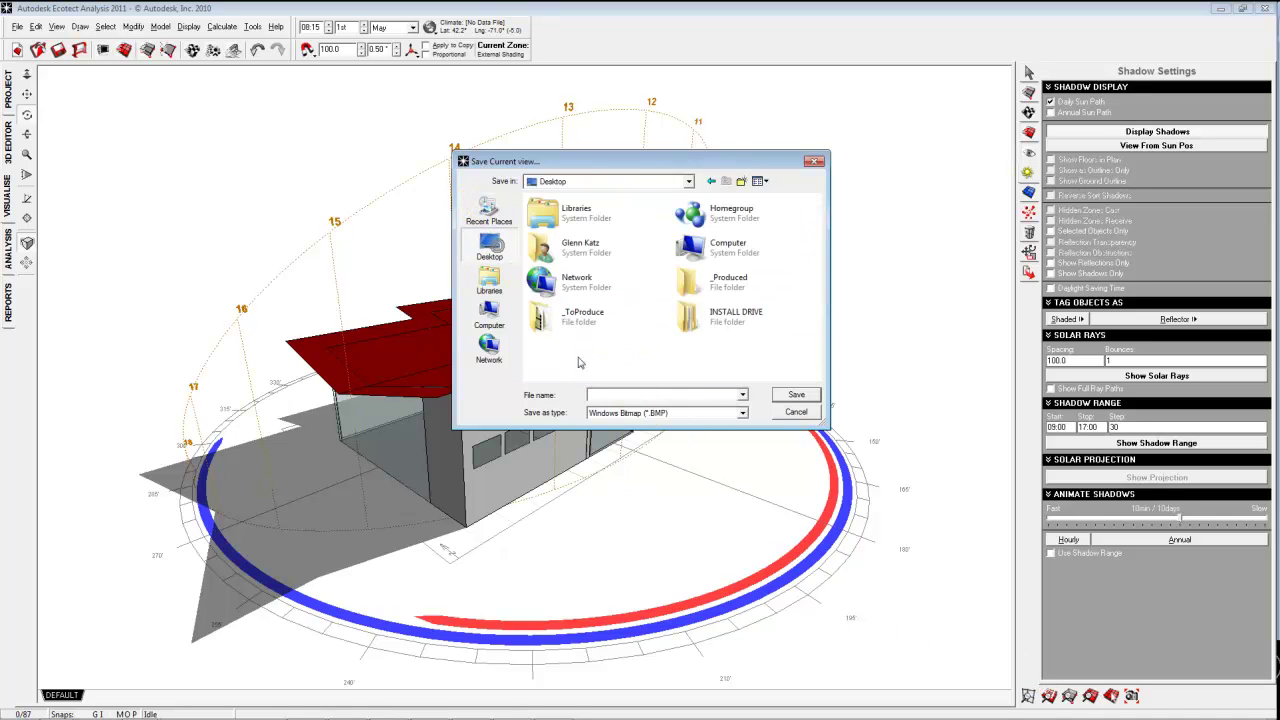
{"action": "left_click", "coordinate": [598, 394]}
{"action": "type", "text": "Solar May Picture"}
{"action": "left_click", "coordinate": [796, 394]}
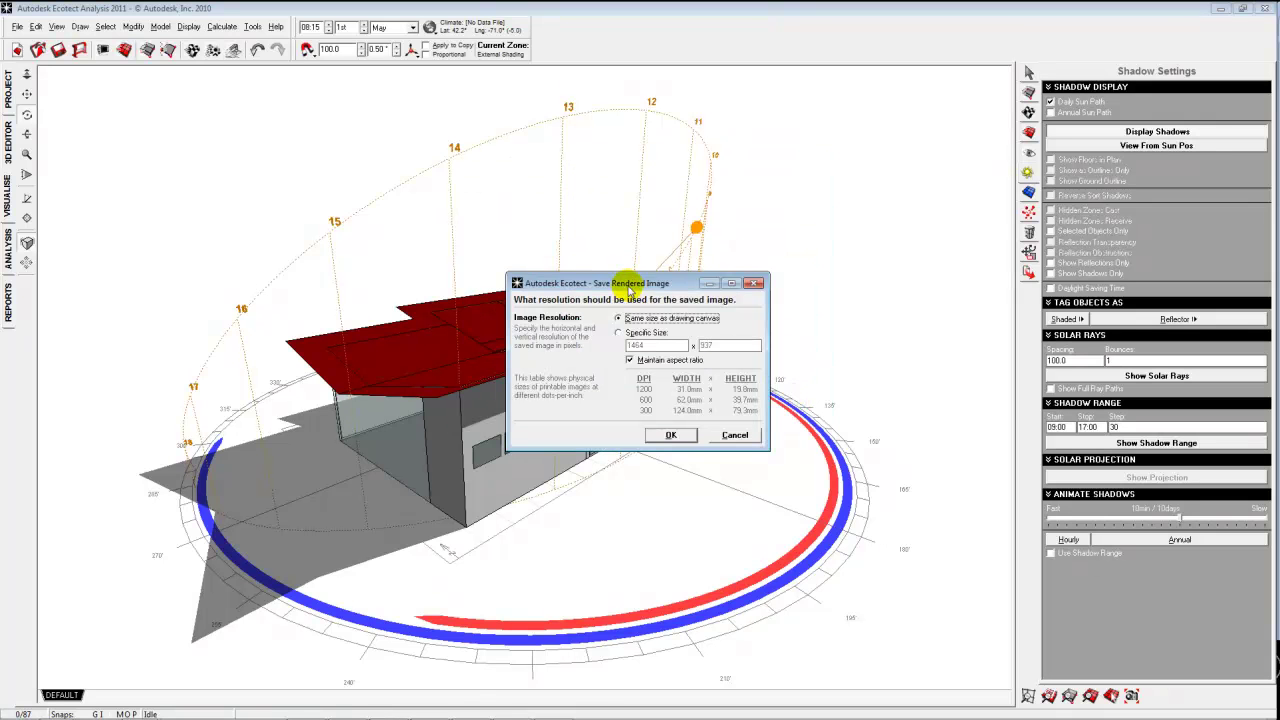
{"action": "left_click_drag", "start_coordinate": [630, 290], "coordinate": [250, 662]}
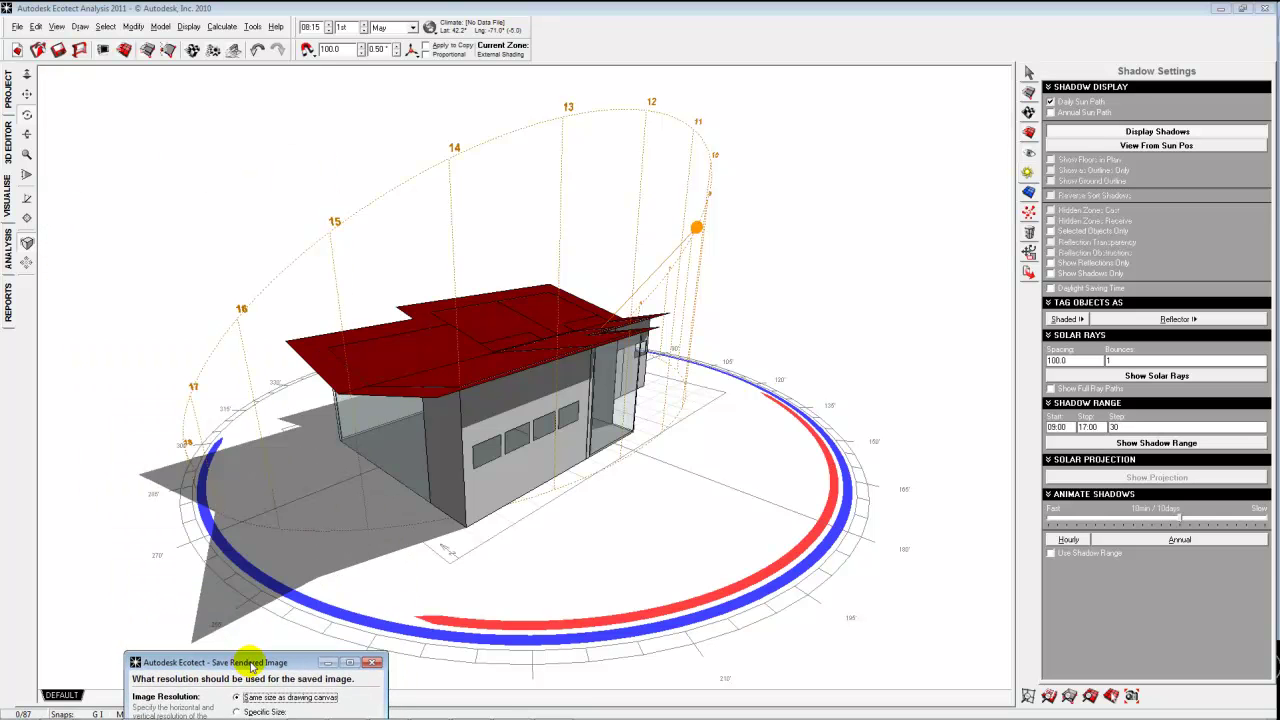
{"action": "key", "text": "Return"}
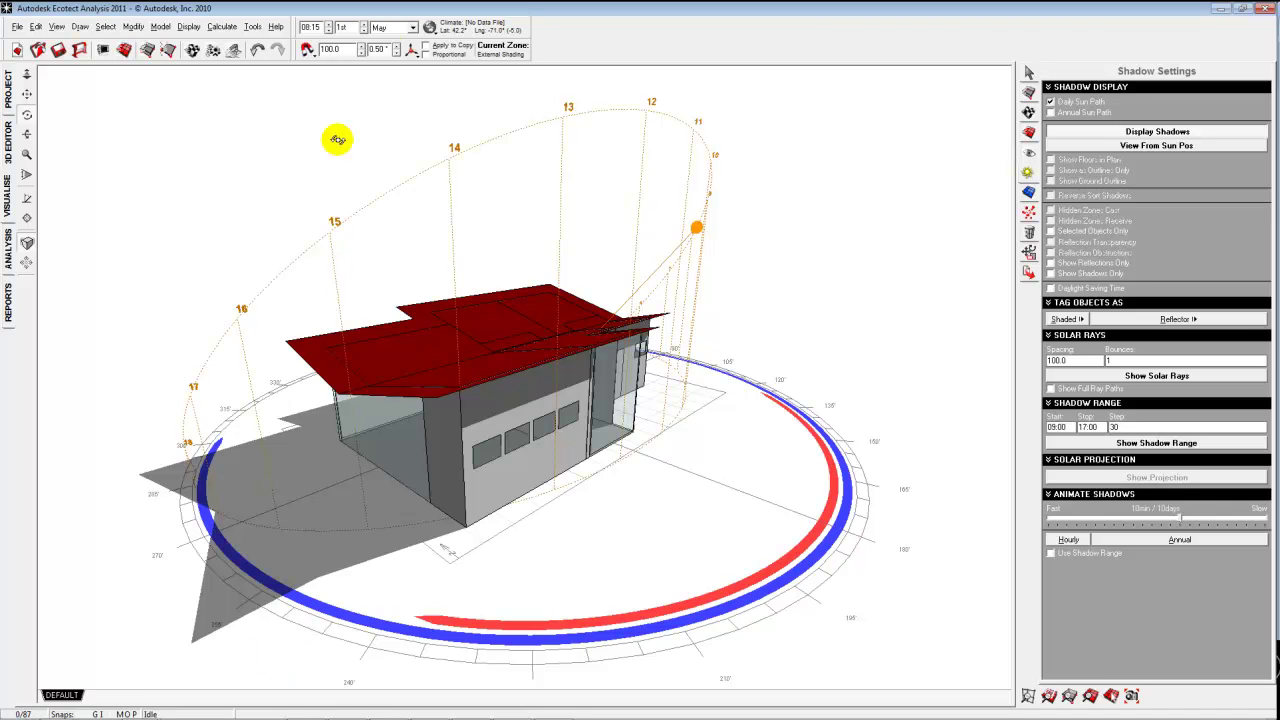
Switch the sun date to June, then to December.
{"action": "left_click", "coordinate": [413, 28]}
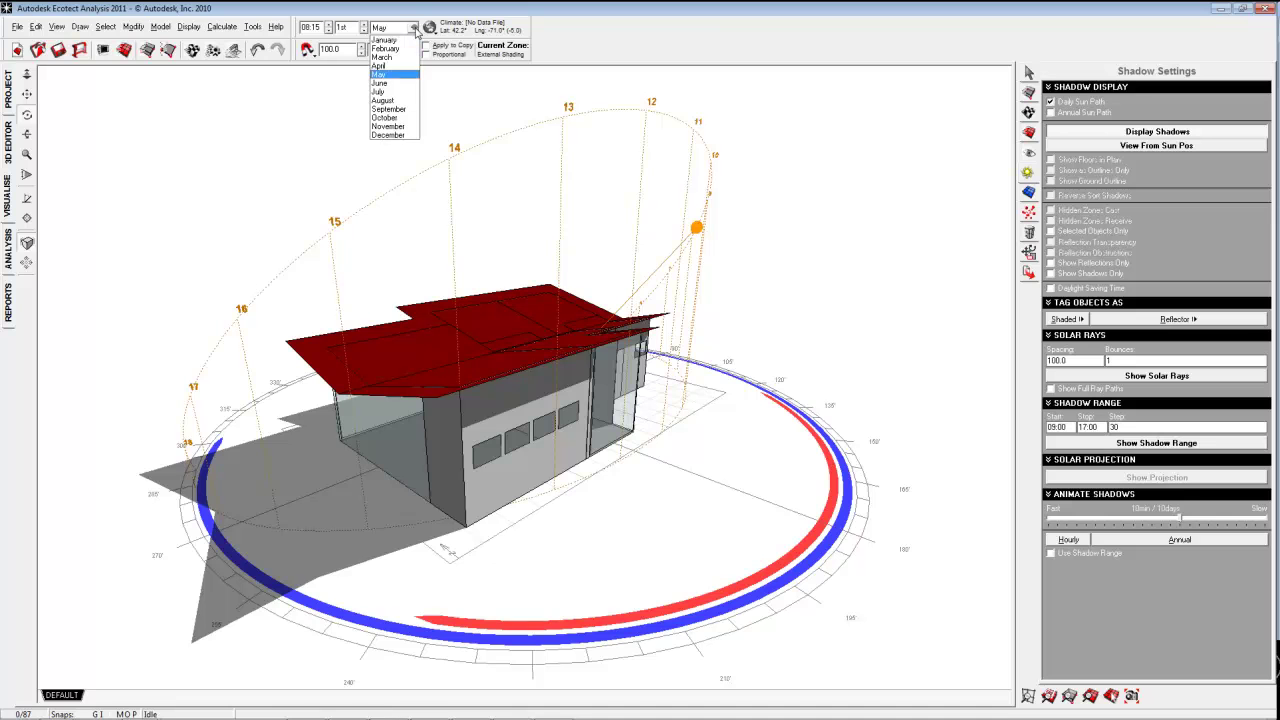
{"action": "left_click", "coordinate": [395, 83]}
{"action": "left_click", "coordinate": [412, 28]}
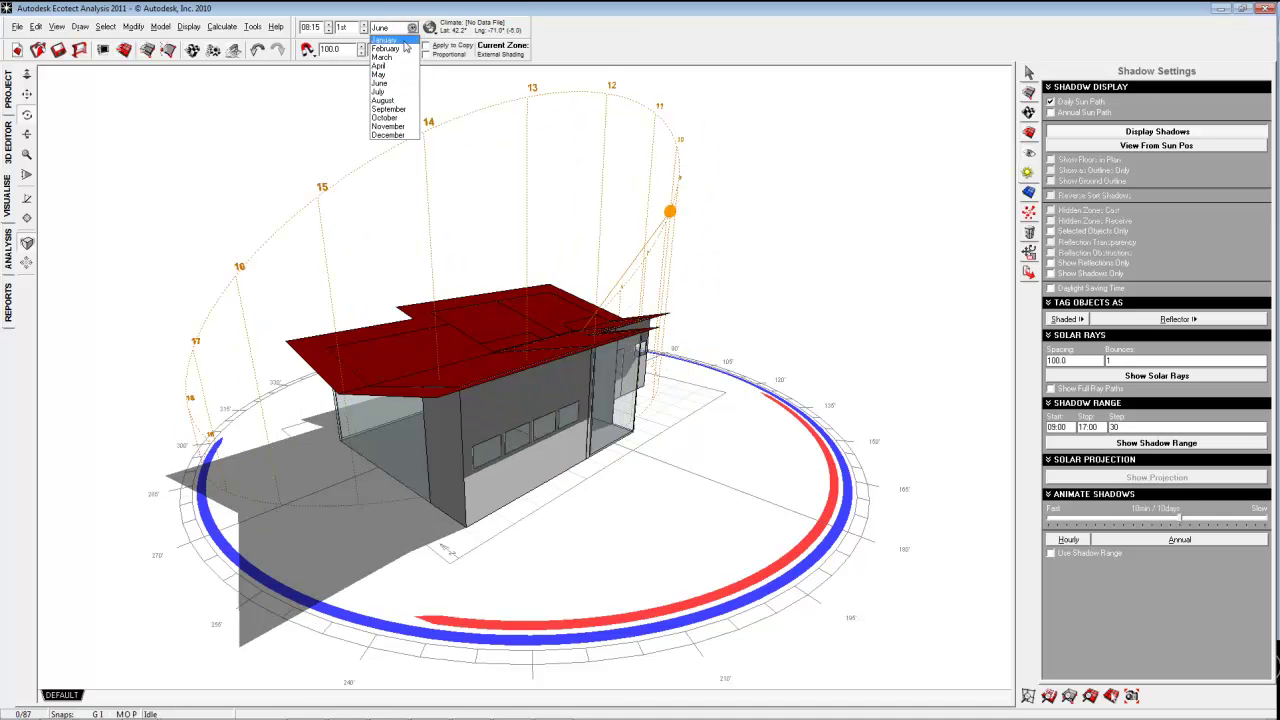
{"action": "left_click", "coordinate": [388, 134]}
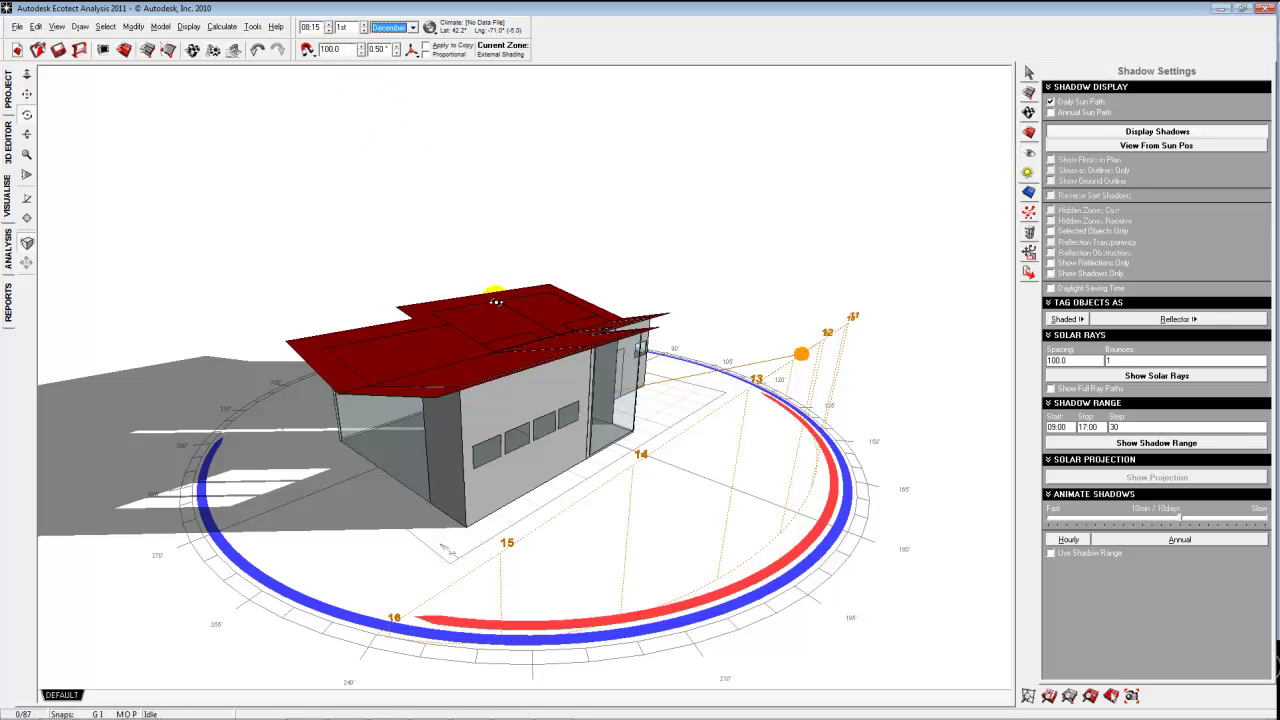
Enter time 12 and day 21, then scroll the date to 08:15 on 9th November.
{"action": "left_click", "coordinate": [316, 27]}
{"action": "double_click", "coordinate": [316, 27]}
{"action": "type", "text": "12"}
{"action": "key", "text": "Tab"}
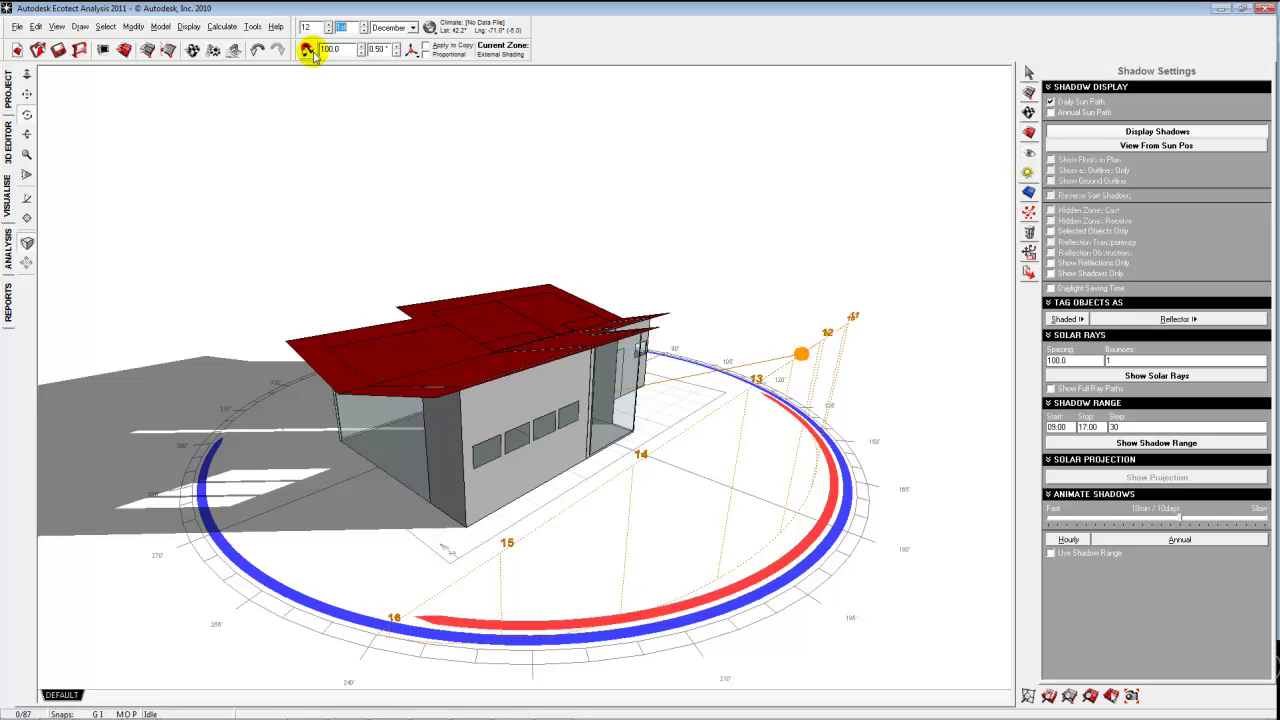
{"action": "type", "text": "21"}
{"action": "key", "text": "Return"}
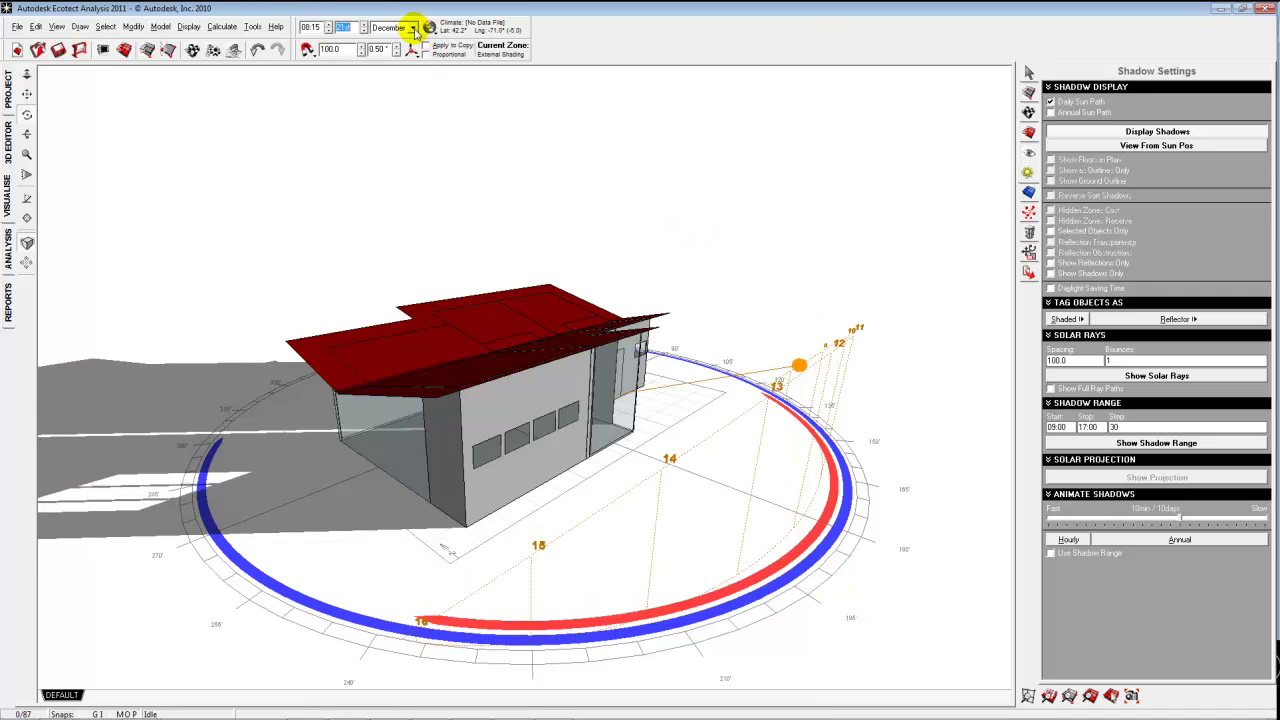
{"action": "scroll", "coordinate": [413, 28], "scroll_direction": "up", "scroll_amount": 1}
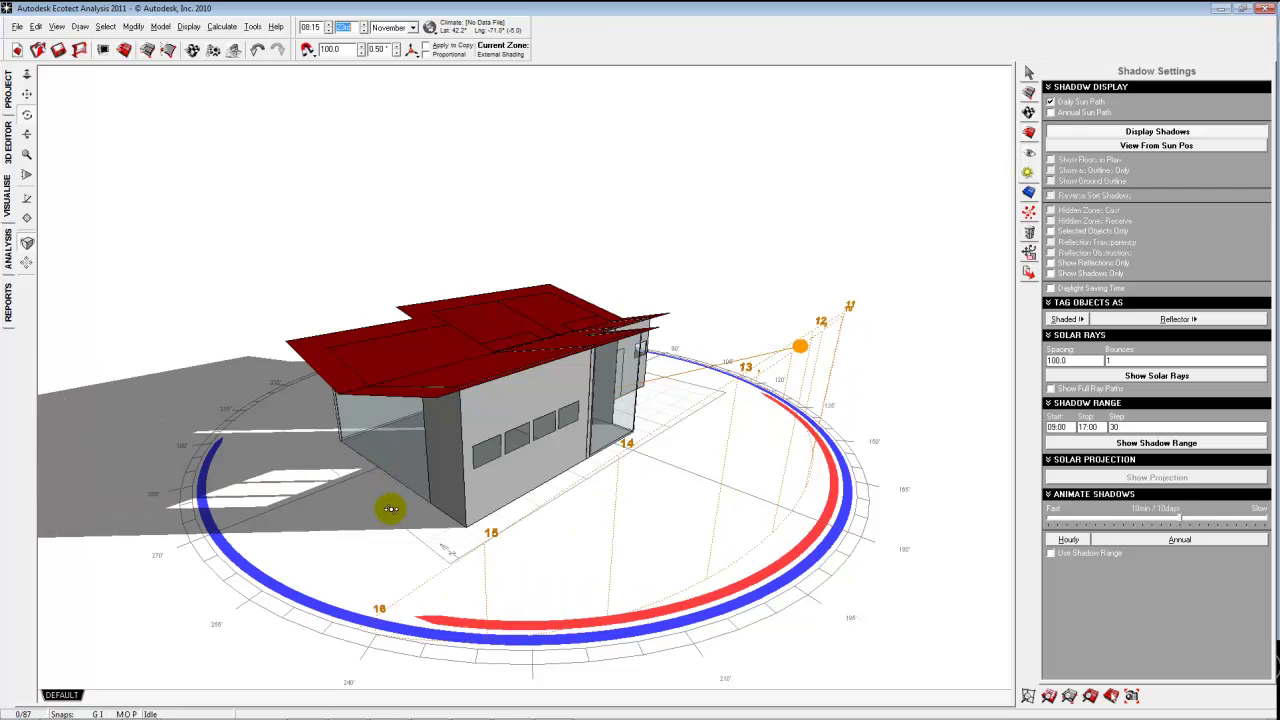
{"action": "scroll", "coordinate": [390, 509], "scroll_direction": "down", "scroll_amount": 5}
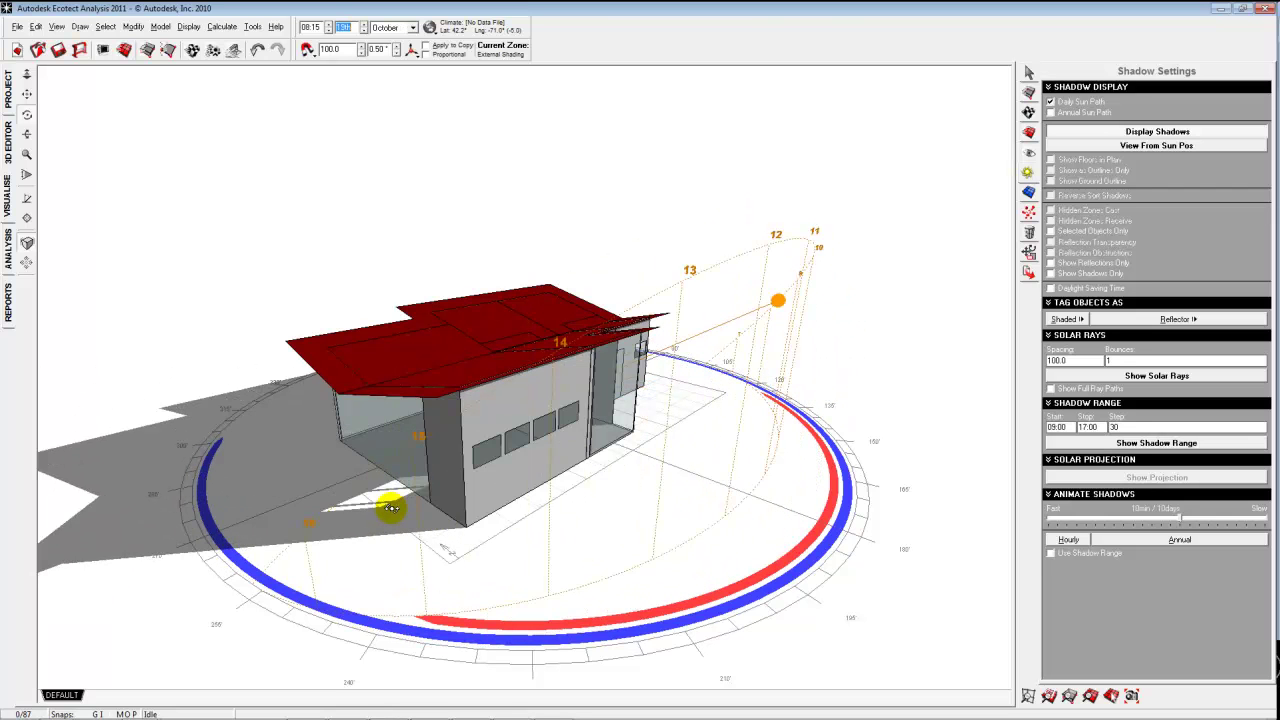
{"action": "scroll", "coordinate": [390, 509], "scroll_direction": "up", "scroll_amount": 3}
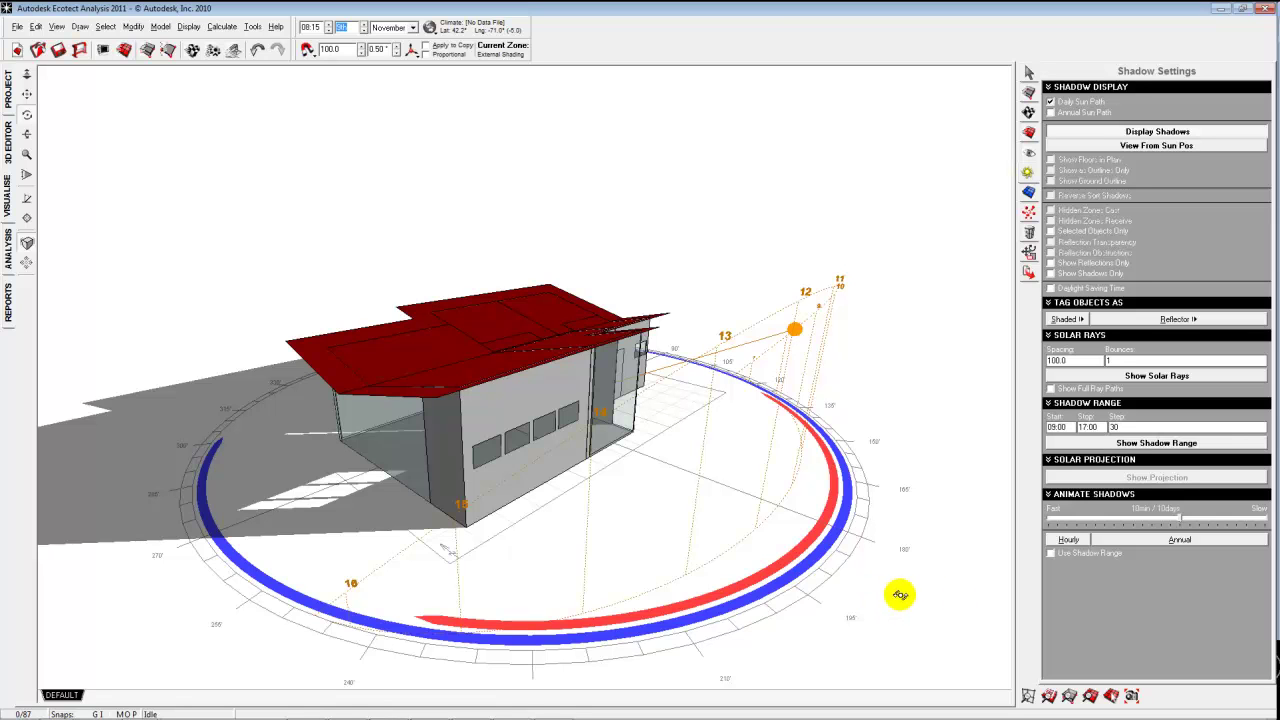
{"action": "left_click", "coordinate": [1069, 540]}
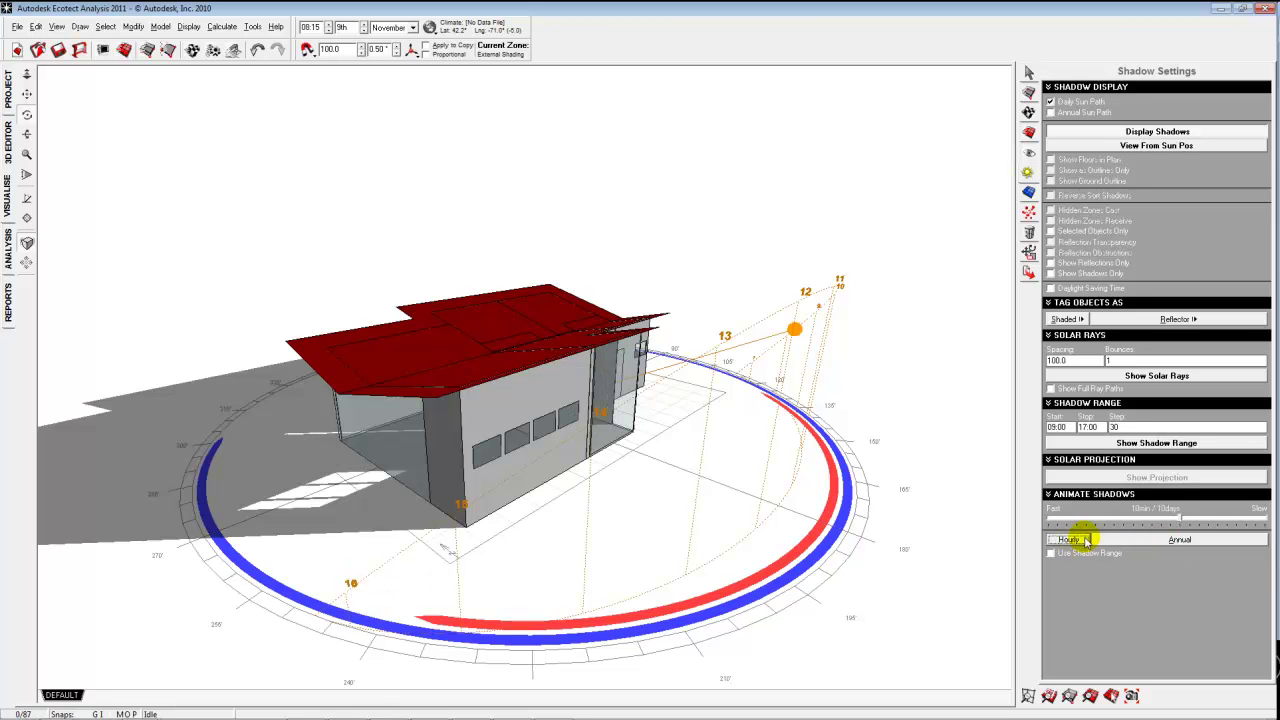
{"action": "left_click", "coordinate": [1070, 540]}
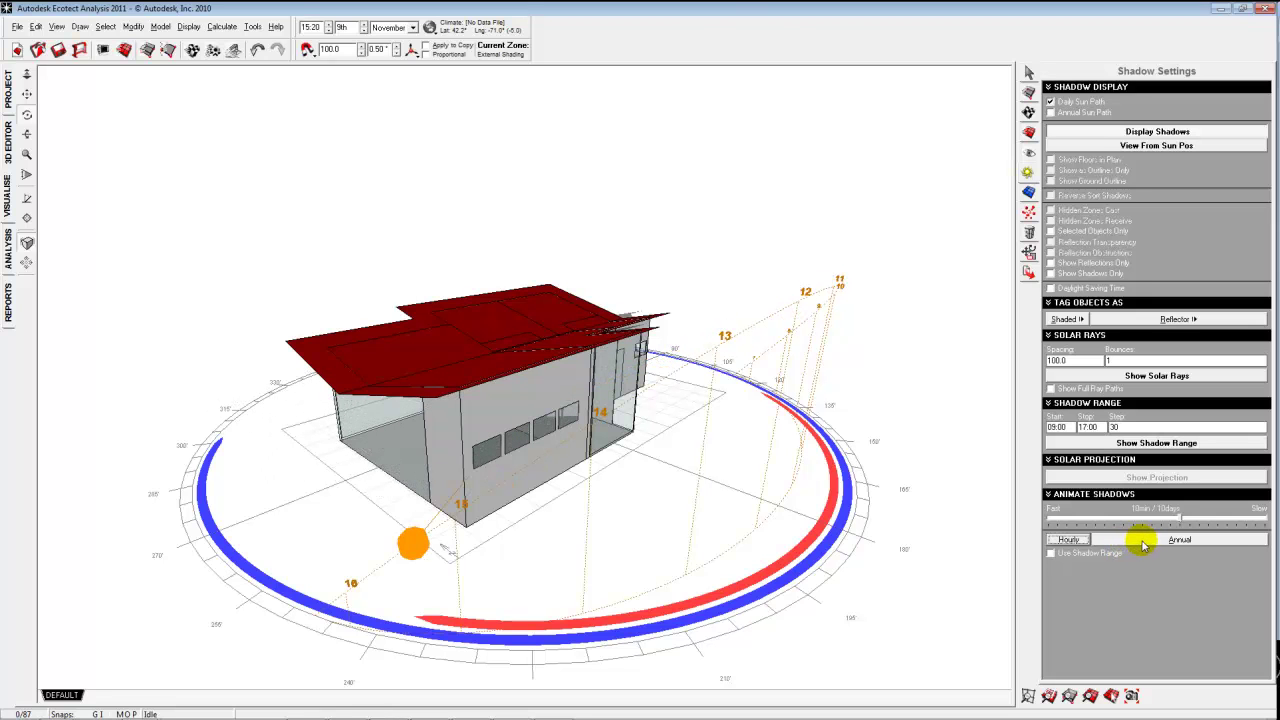
{"action": "left_click", "coordinate": [1143, 541]}
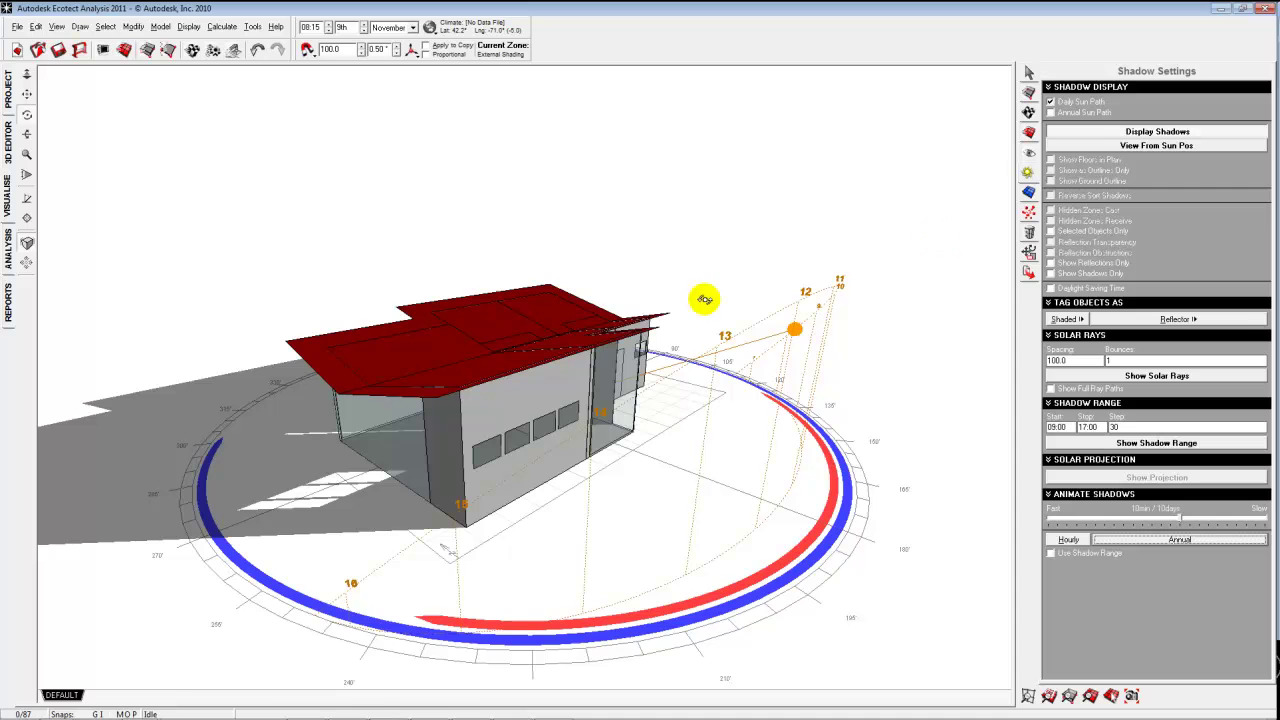
Orbit to the building's opposite side and zoom out to see the whole shadow and sun path.
{"action": "right_click_drag", "start_coordinate": [290, 430], "coordinate": [536, 462]}
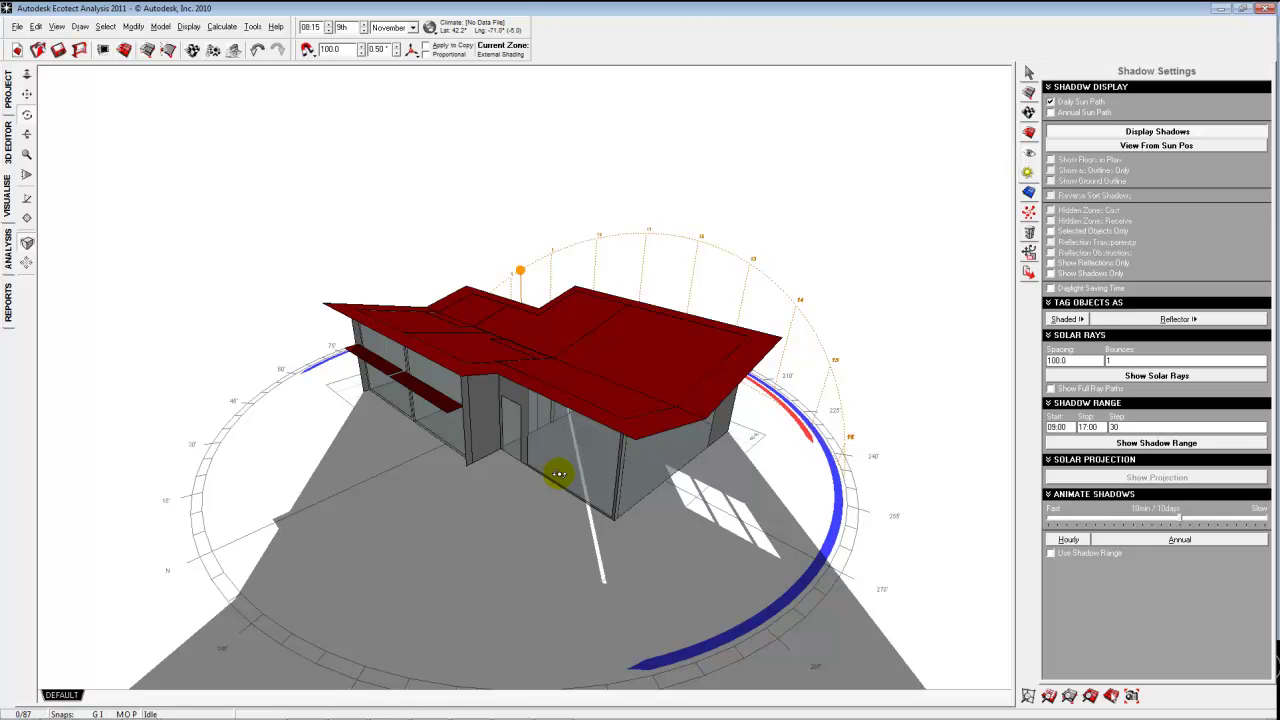
{"action": "scroll", "coordinate": [540, 477], "scroll_direction": "down", "scroll_amount": 5}
{"action": "scroll", "coordinate": [534, 478], "scroll_direction": "down", "scroll_amount": 1}
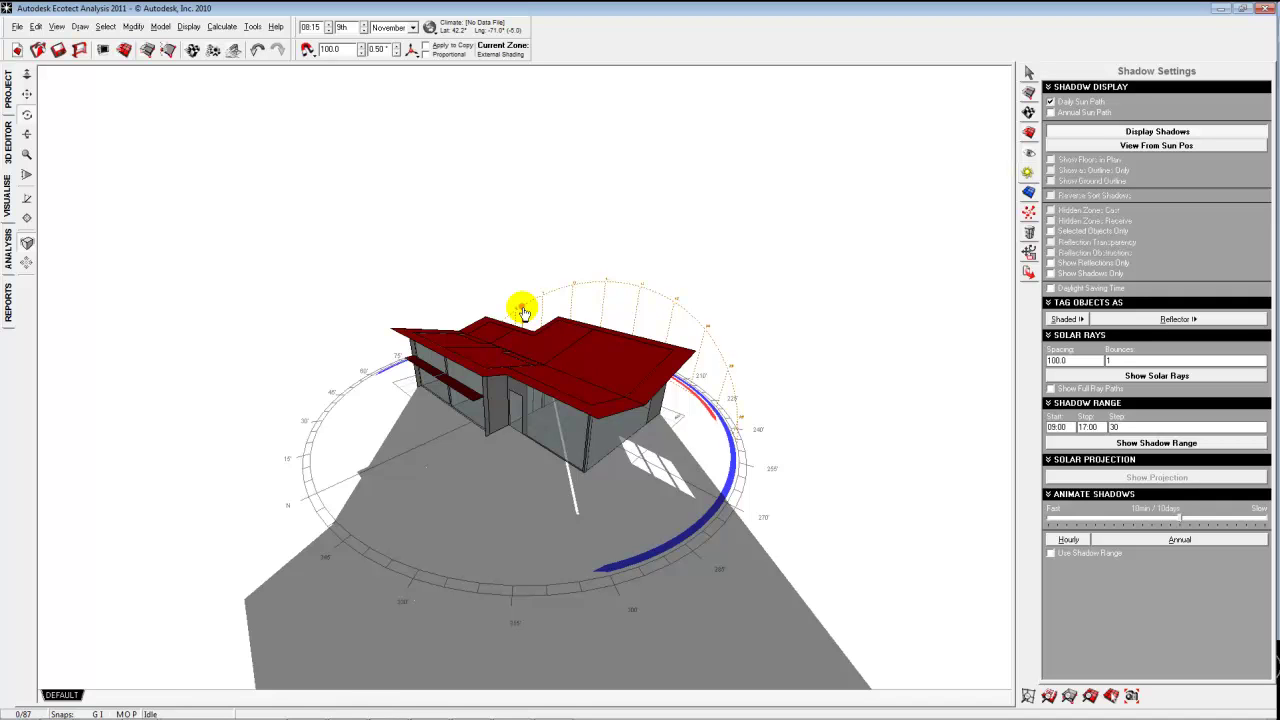
{"action": "scroll", "coordinate": [522, 312], "scroll_direction": "down", "scroll_amount": 1}
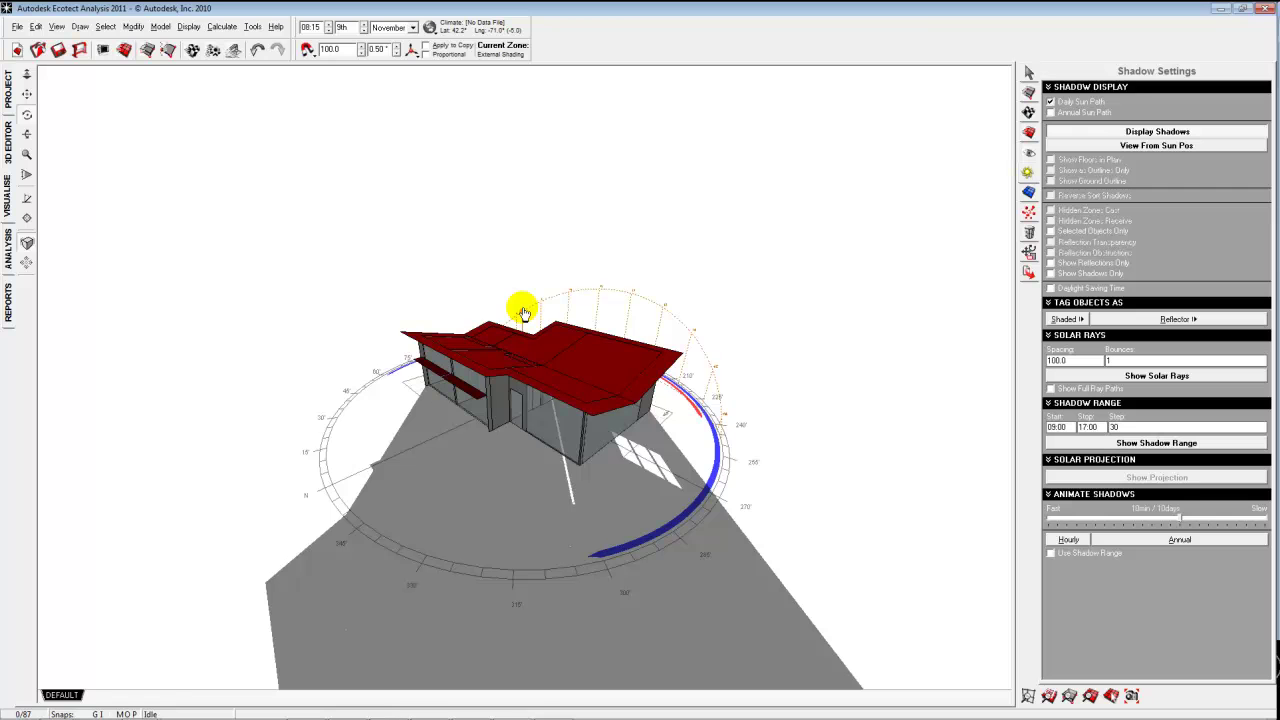
Move the sun to 10:30 on 9th November, orbit the house, and show Selection Information.
{"action": "scroll", "coordinate": [535, 298], "scroll_direction": "up", "scroll_amount": 3}
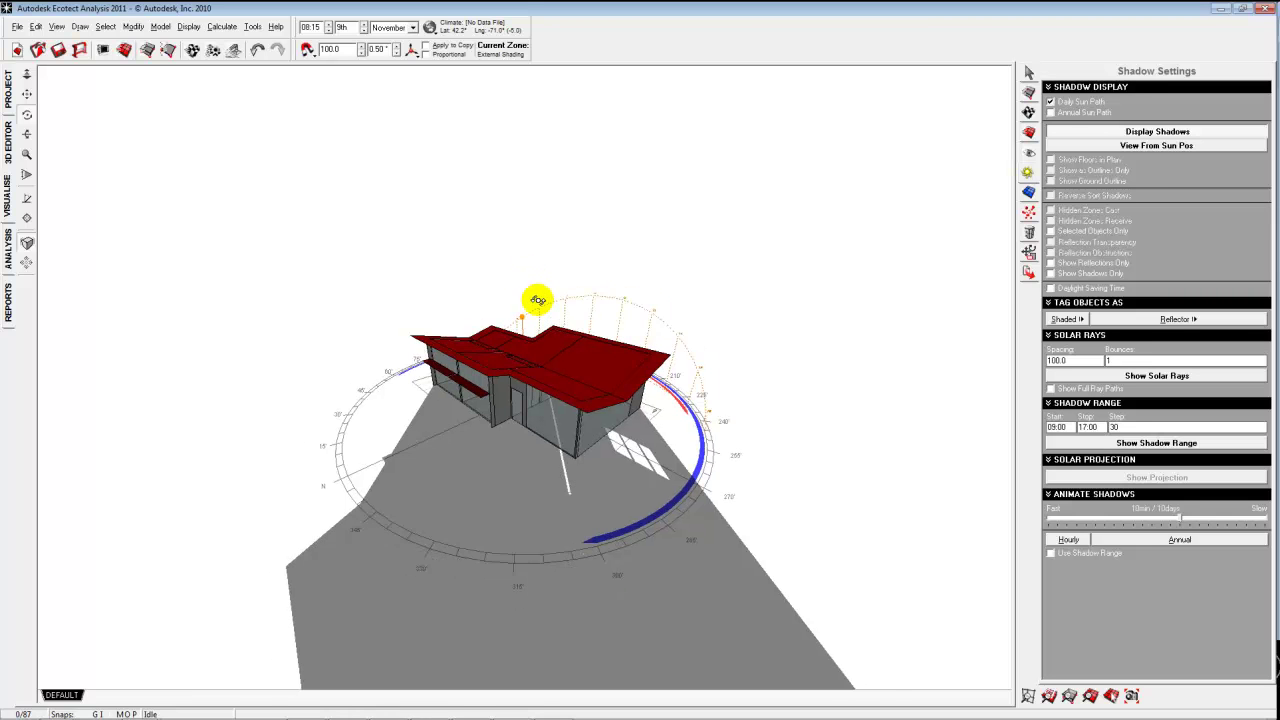
{"action": "scroll", "coordinate": [537, 299], "scroll_direction": "up", "scroll_amount": 1}
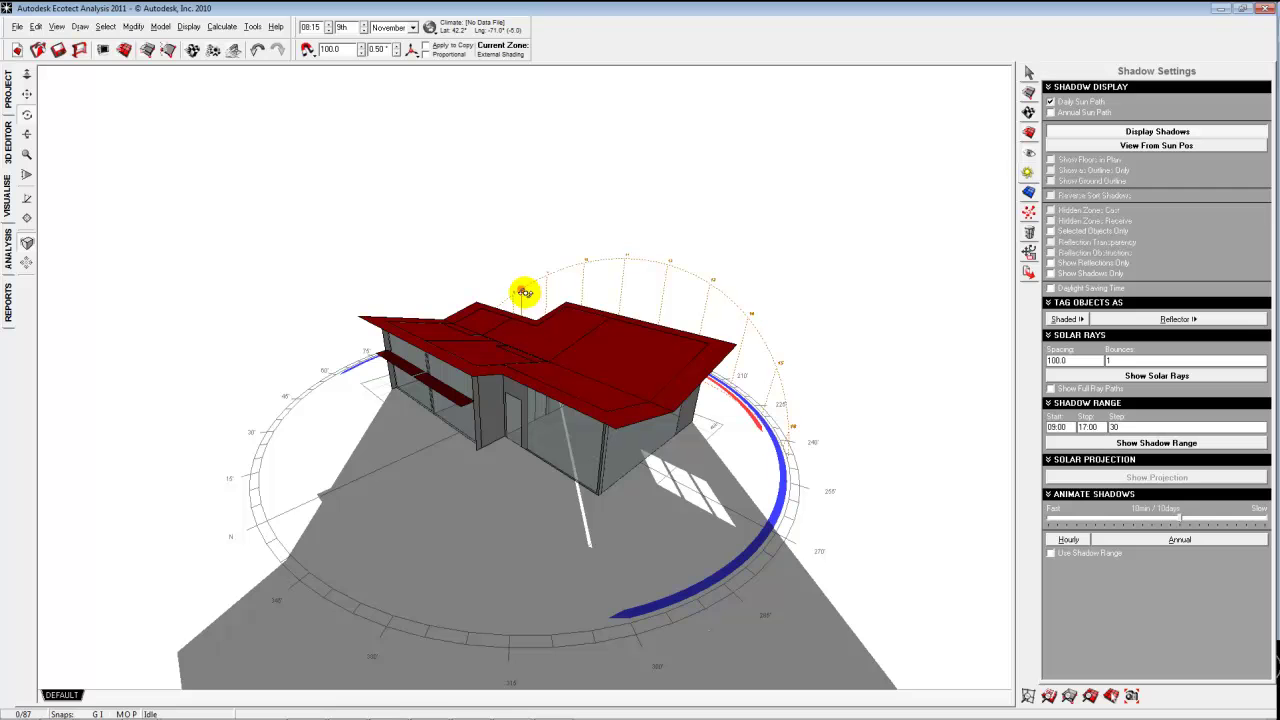
{"action": "mouse_move", "coordinate": [520, 291]}
{"action": "left_mouse_down"}
{"action": "mouse_move", "coordinate": [660, 262]}
{"action": "mouse_move", "coordinate": [736, 293]}
{"action": "mouse_move", "coordinate": [764, 350]}
{"action": "mouse_move", "coordinate": [750, 312]}
{"action": "mouse_move", "coordinate": [686, 274]}
{"action": "mouse_move", "coordinate": [549, 292]}
{"action": "mouse_move", "coordinate": [640, 263]}
{"action": "mouse_move", "coordinate": [746, 320]}
{"action": "mouse_move", "coordinate": [650, 281]}
{"action": "mouse_move", "coordinate": [574, 277]}
{"action": "mouse_move", "coordinate": [606, 270]}
{"action": "left_mouse_up"}
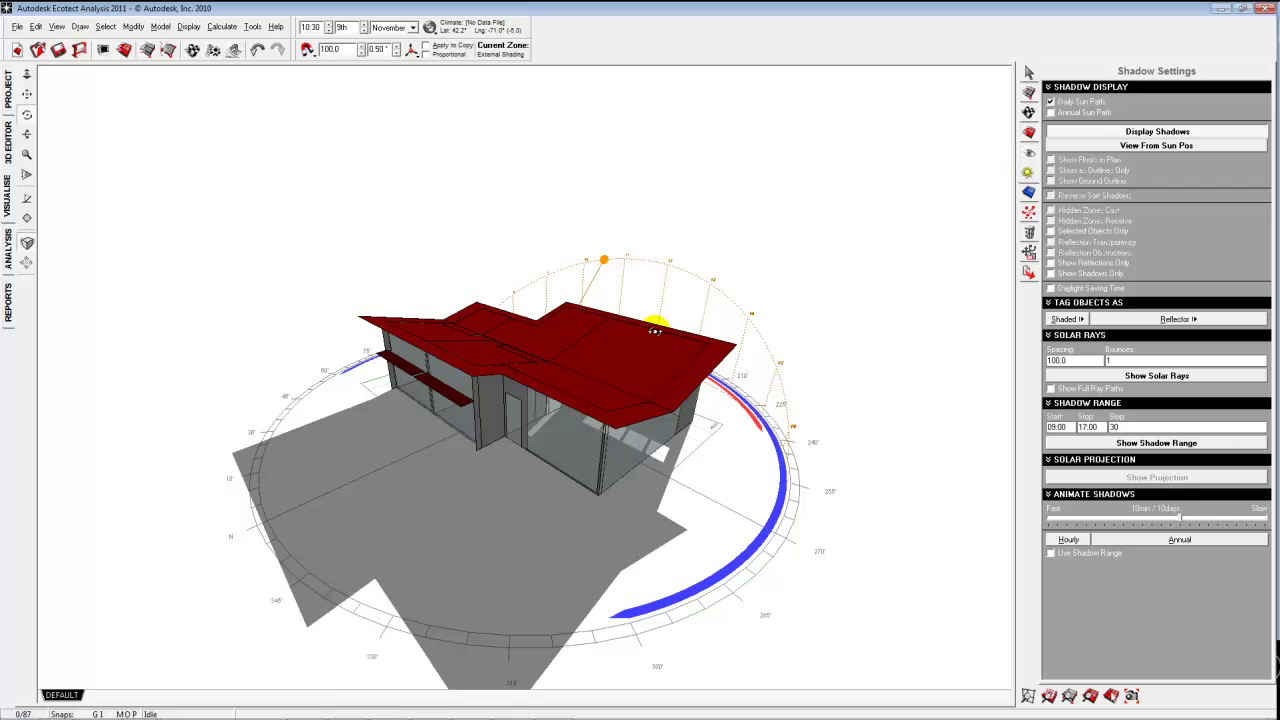
{"action": "left_click", "coordinate": [27, 134]}
{"action": "left_click_drag", "start_coordinate": [734, 440], "coordinate": [543, 400]}
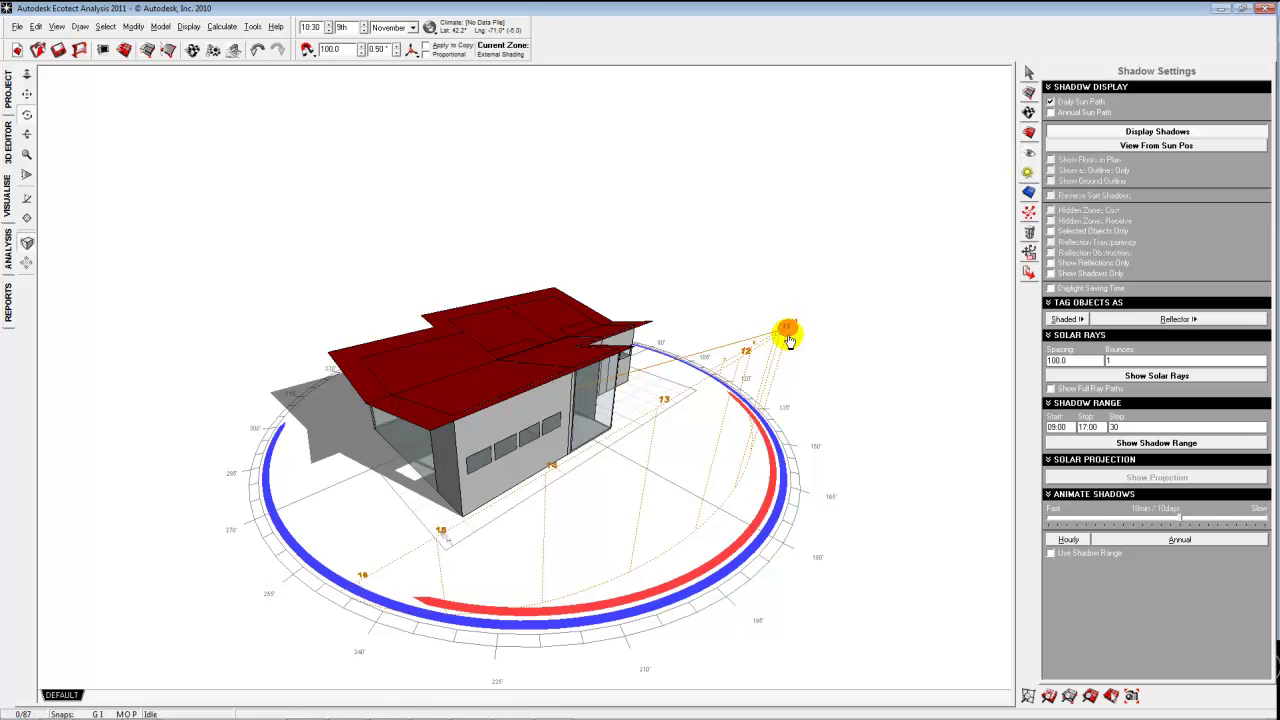
{"action": "mouse_move", "coordinate": [765, 345]}
{"action": "left_mouse_down"}
{"action": "mouse_move", "coordinate": [778, 337]}
{"action": "mouse_move", "coordinate": [524, 478]}
{"action": "mouse_move", "coordinate": [823, 306]}
{"action": "left_mouse_up"}
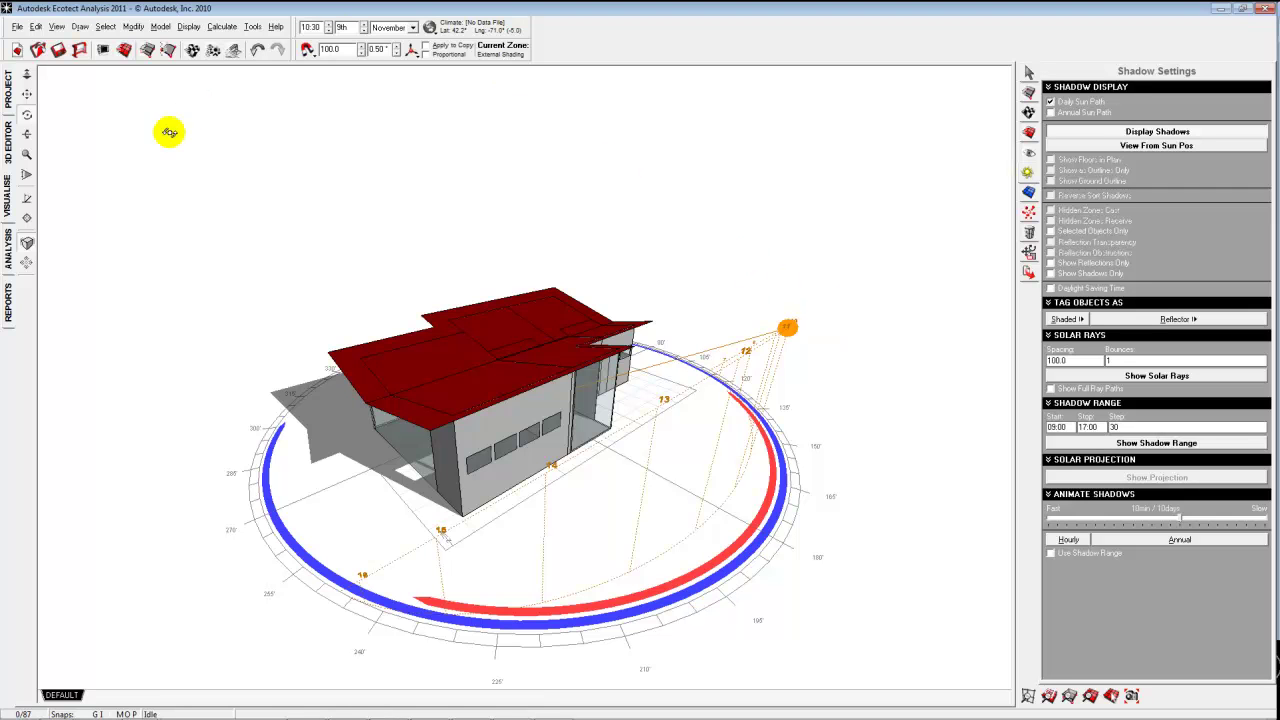
{"action": "left_click", "coordinate": [1029, 73]}
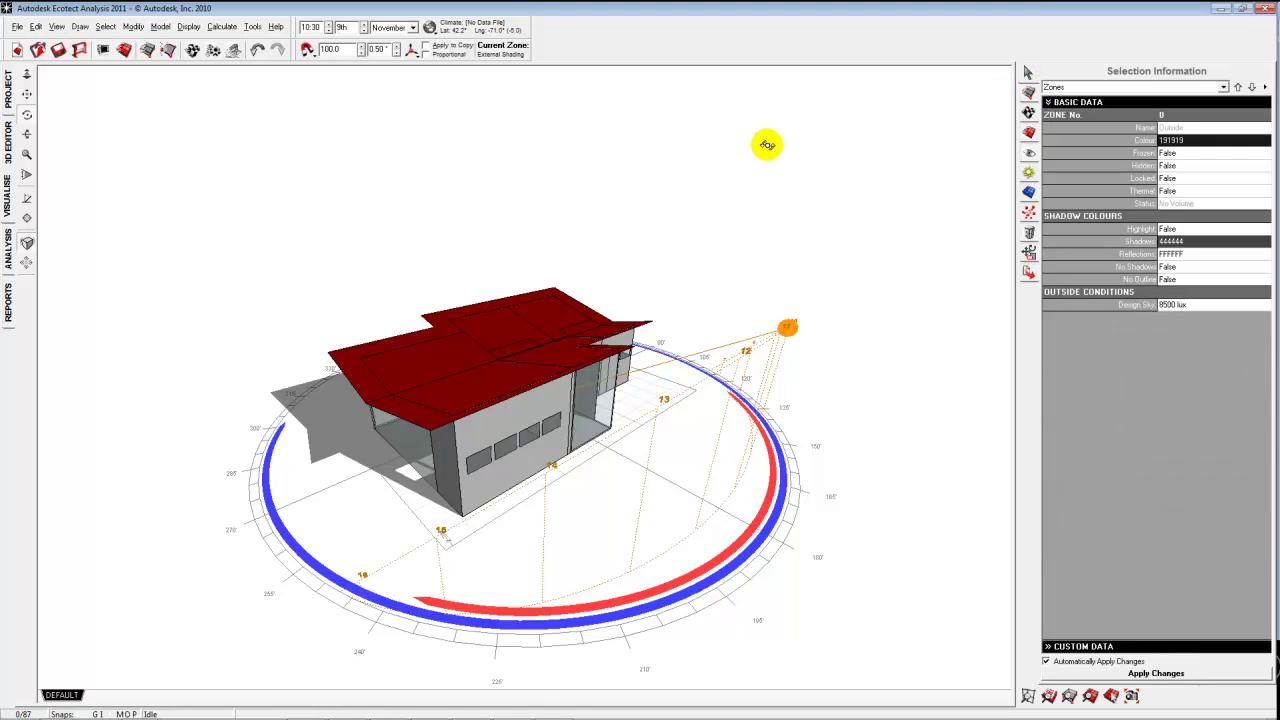
Launch Solar Access Analysis with Incident Solar Radiation and advance to the calculation period step.
{"action": "left_click", "coordinate": [215, 30]}
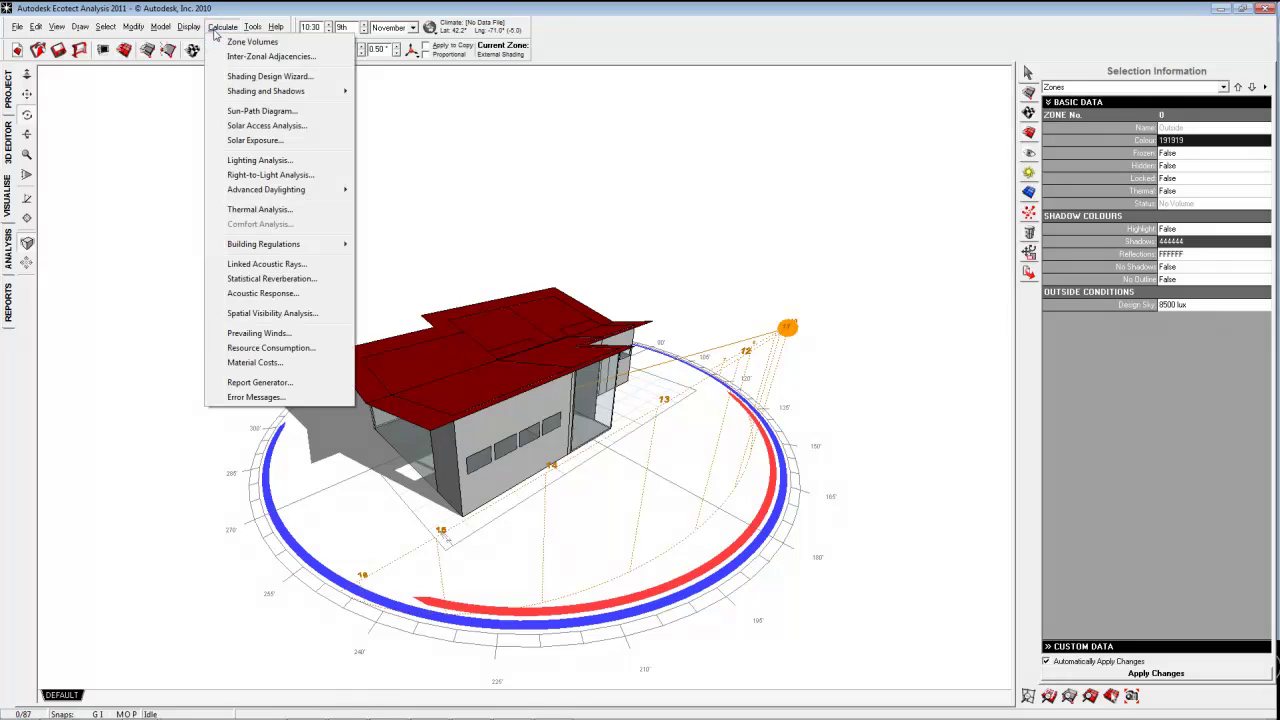
{"action": "left_click", "coordinate": [318, 128]}
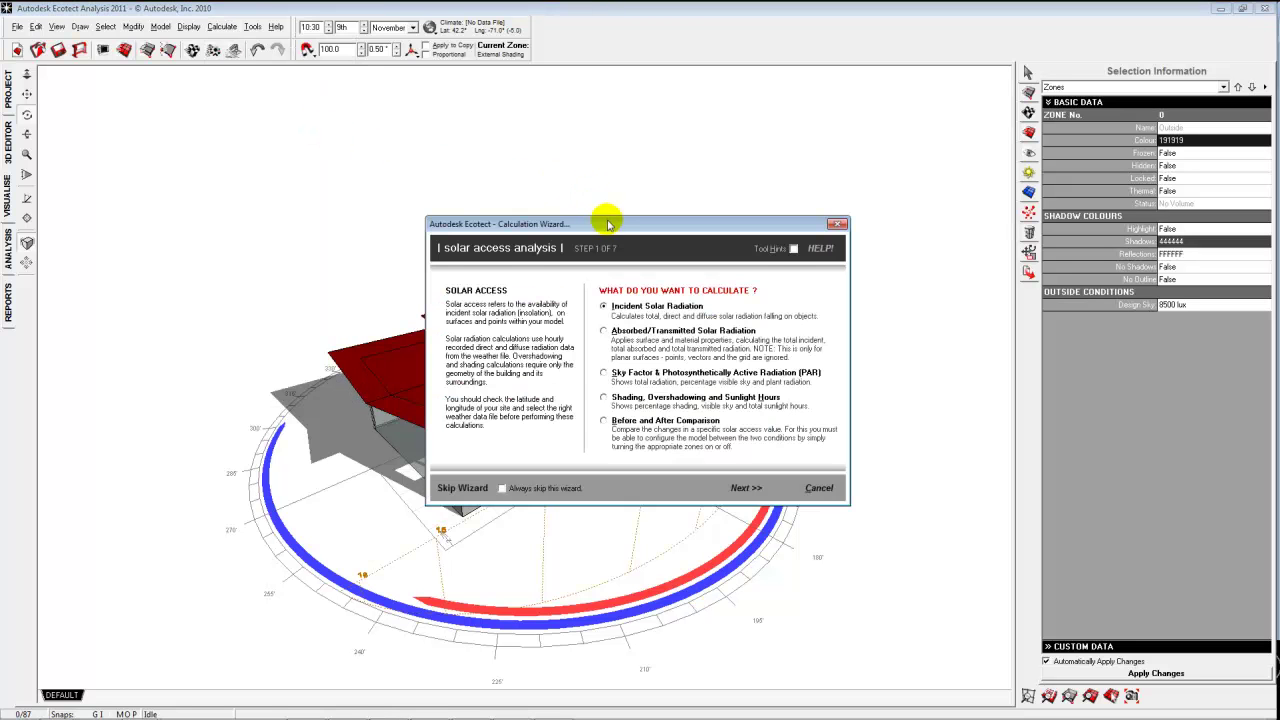
{"action": "left_click_drag", "start_coordinate": [607, 224], "coordinate": [740, 25]}
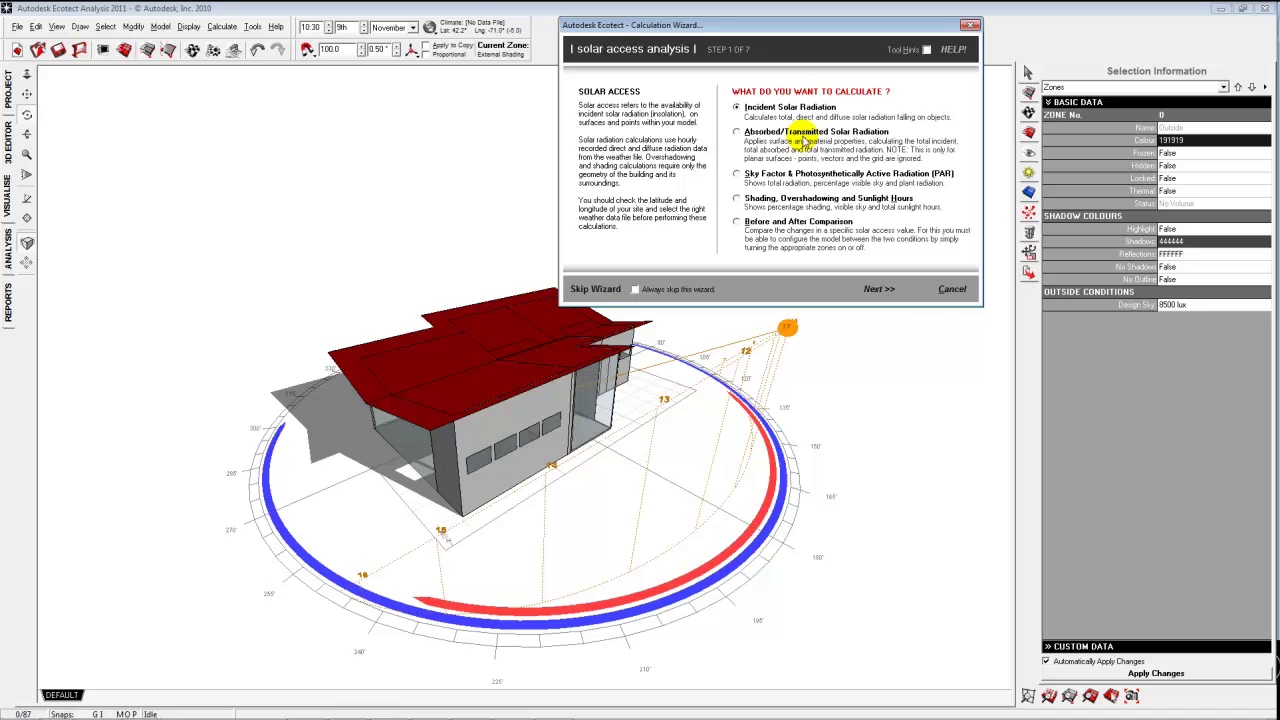
{"action": "left_click", "coordinate": [879, 290]}
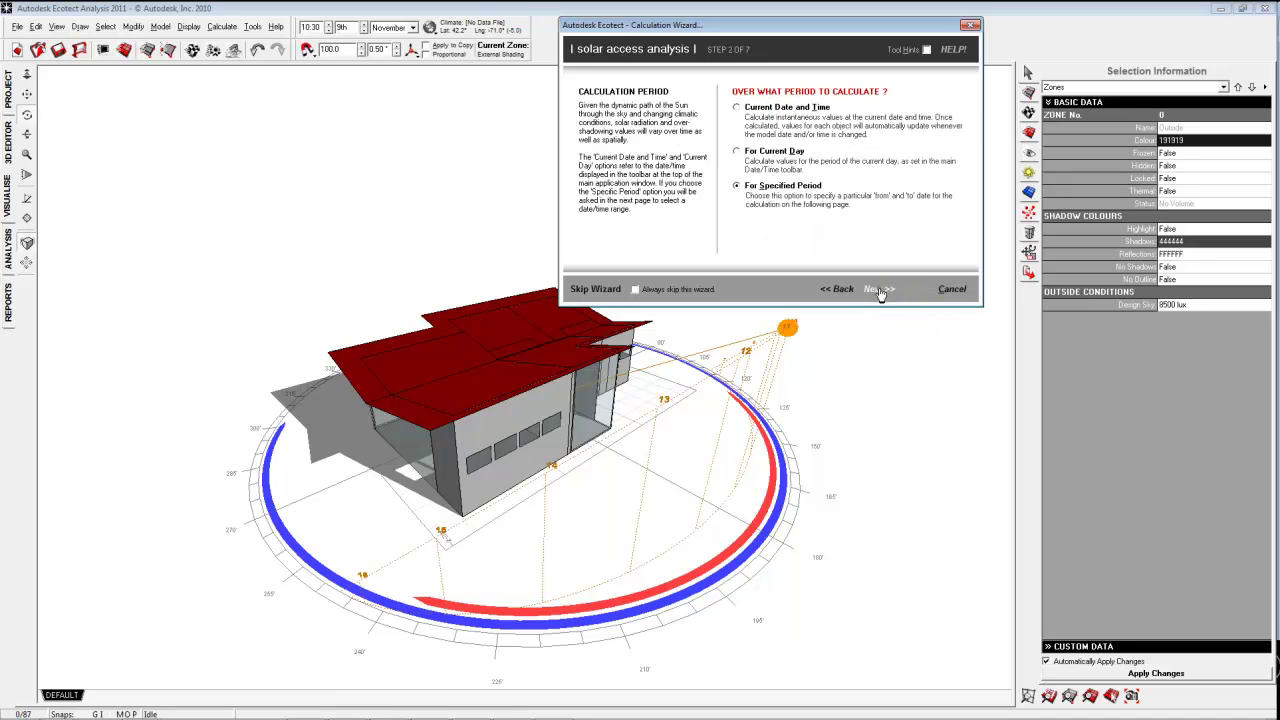
Set the solar access wizard to the current day, peak values and model objects, reaching the summary.
{"action": "left_click", "coordinate": [737, 153]}
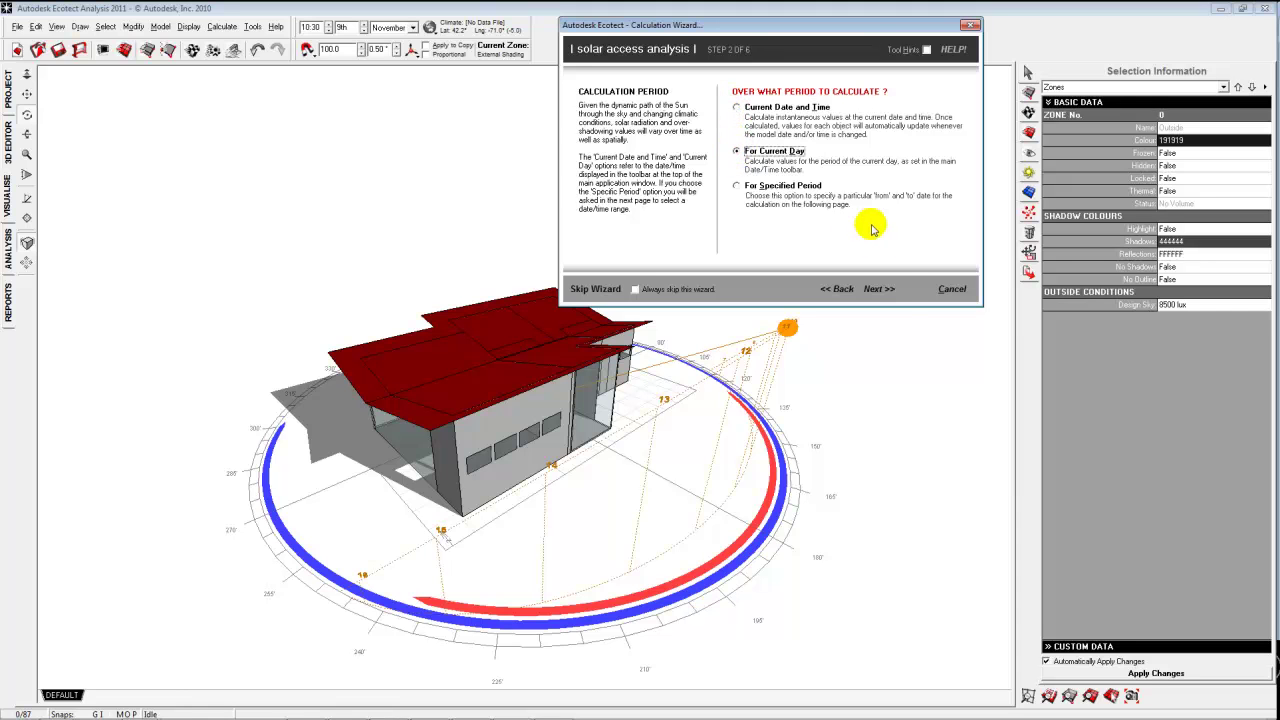
{"action": "left_click", "coordinate": [879, 289]}
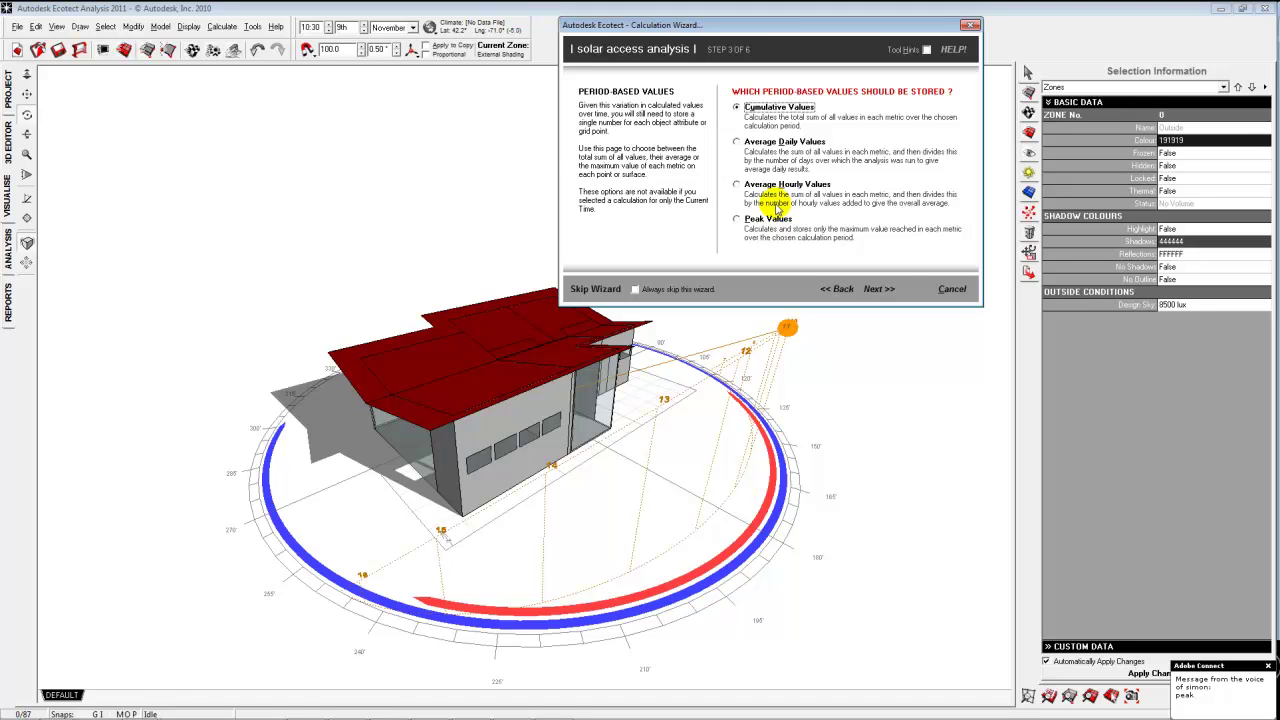
{"action": "left_click", "coordinate": [738, 220]}
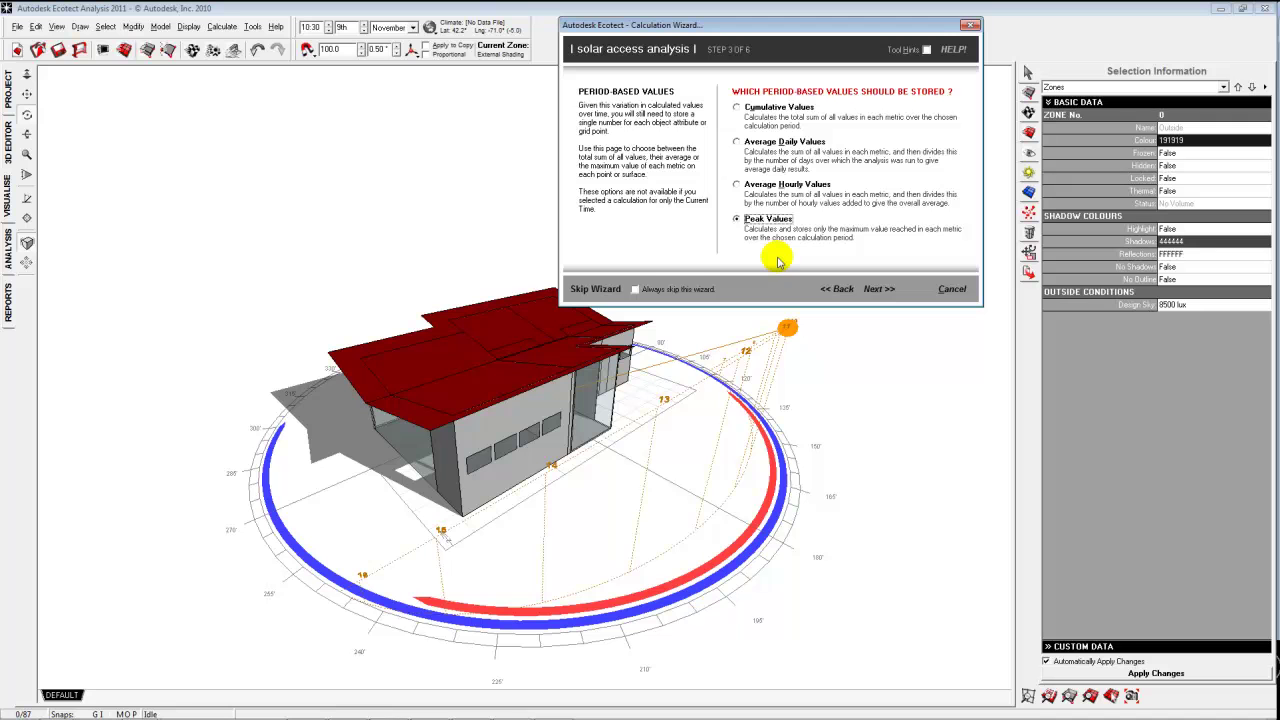
{"action": "left_click", "coordinate": [880, 290]}
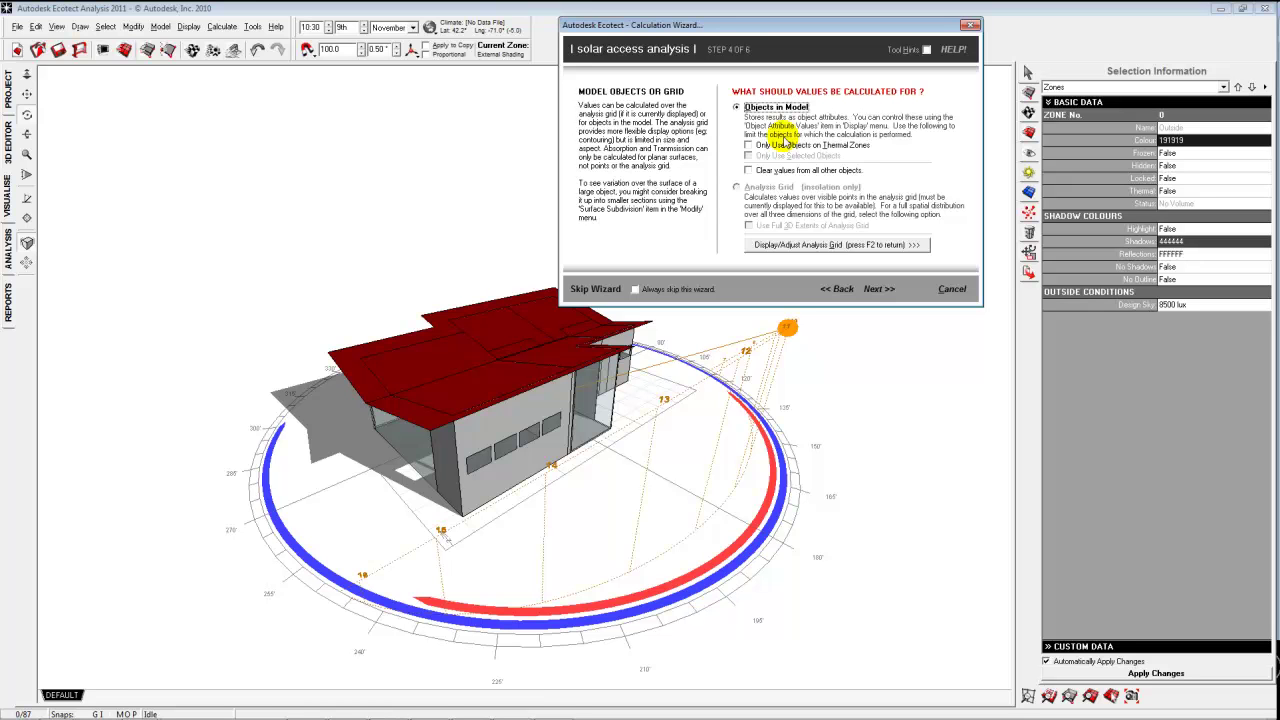
{"action": "left_click", "coordinate": [880, 290]}
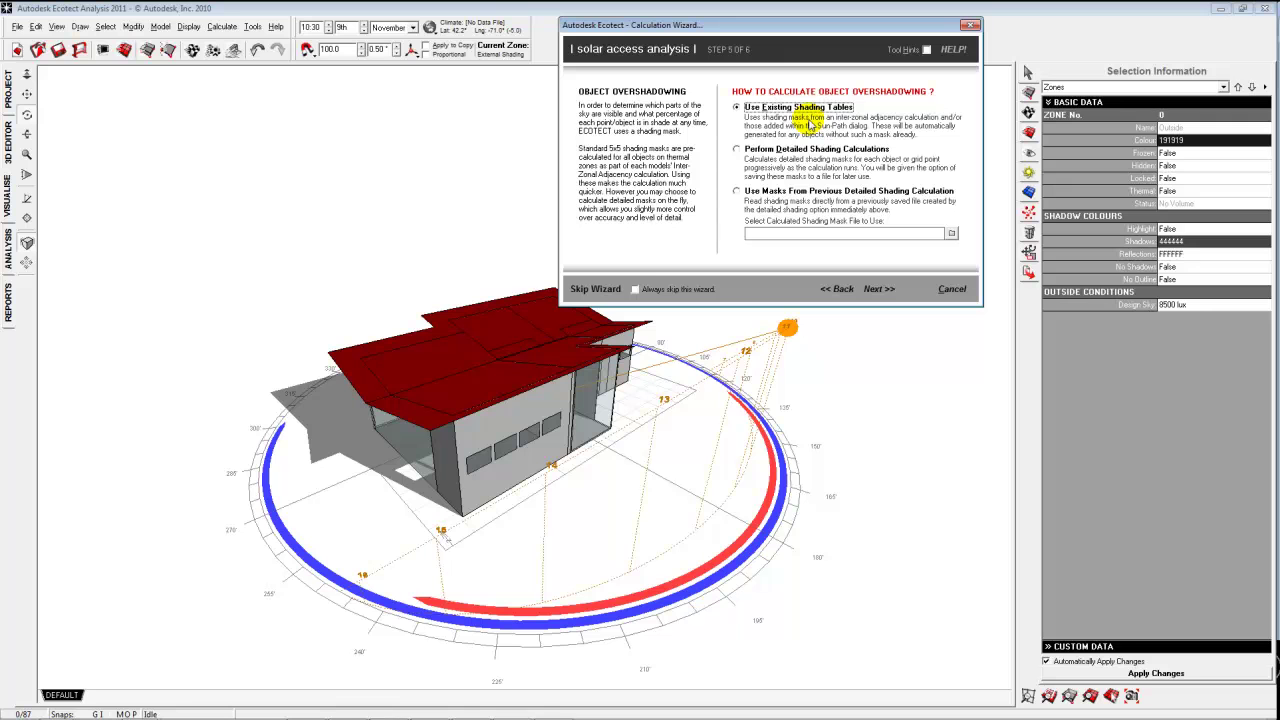
{"action": "left_click", "coordinate": [879, 292]}
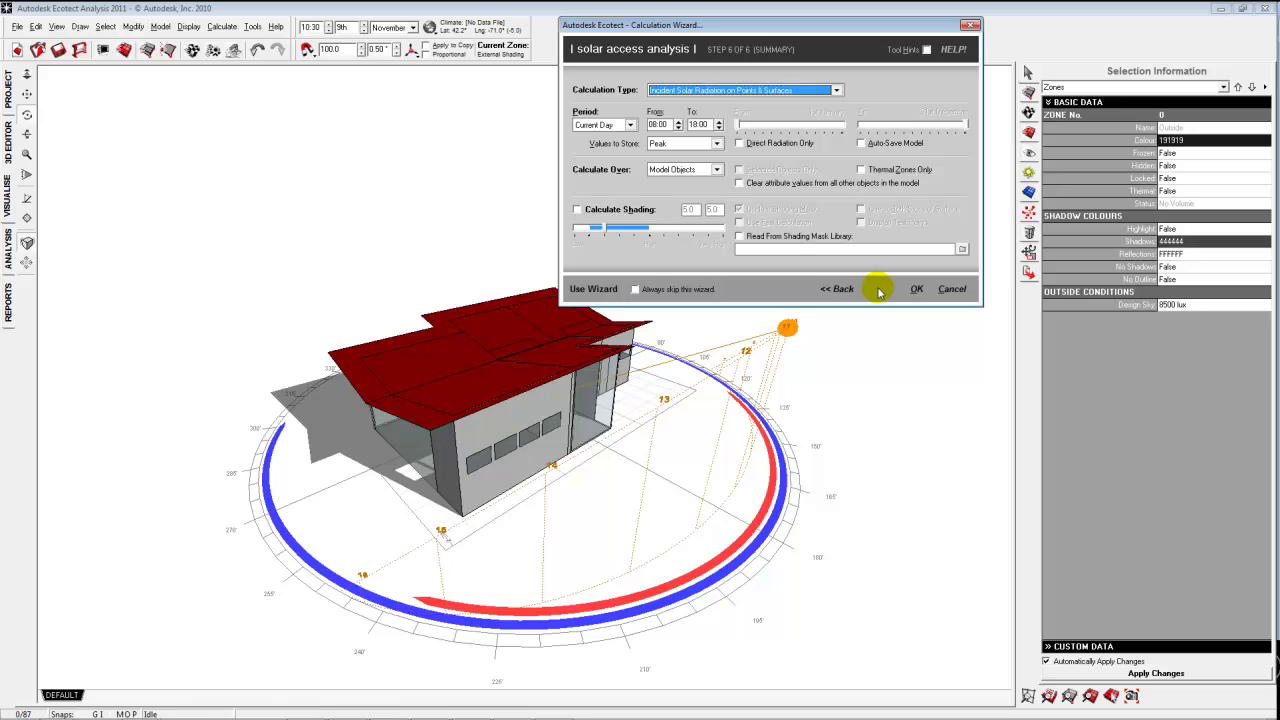
Run the peak incident radiation calculation from the wizard summary.
{"action": "left_click", "coordinate": [916, 289]}
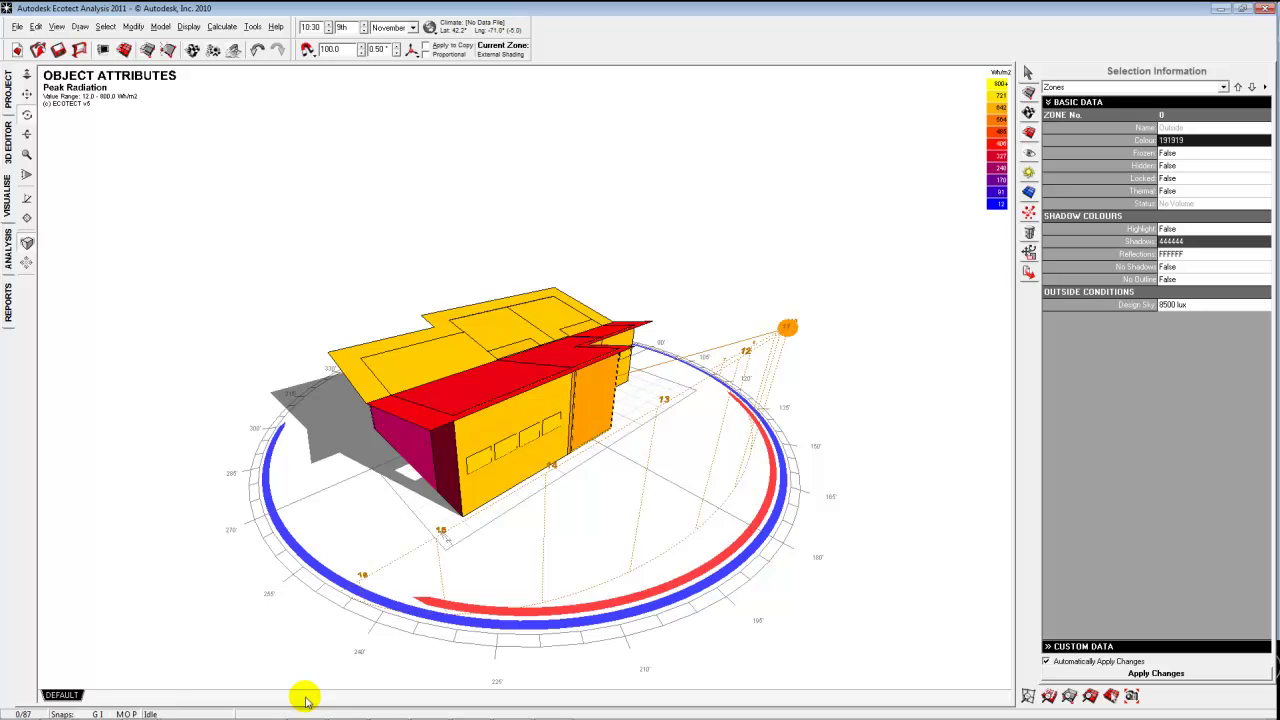
Orbit and zoom the radiation-coloured house to view its shaded, low-value walls.
{"action": "left_click", "coordinate": [27, 115]}
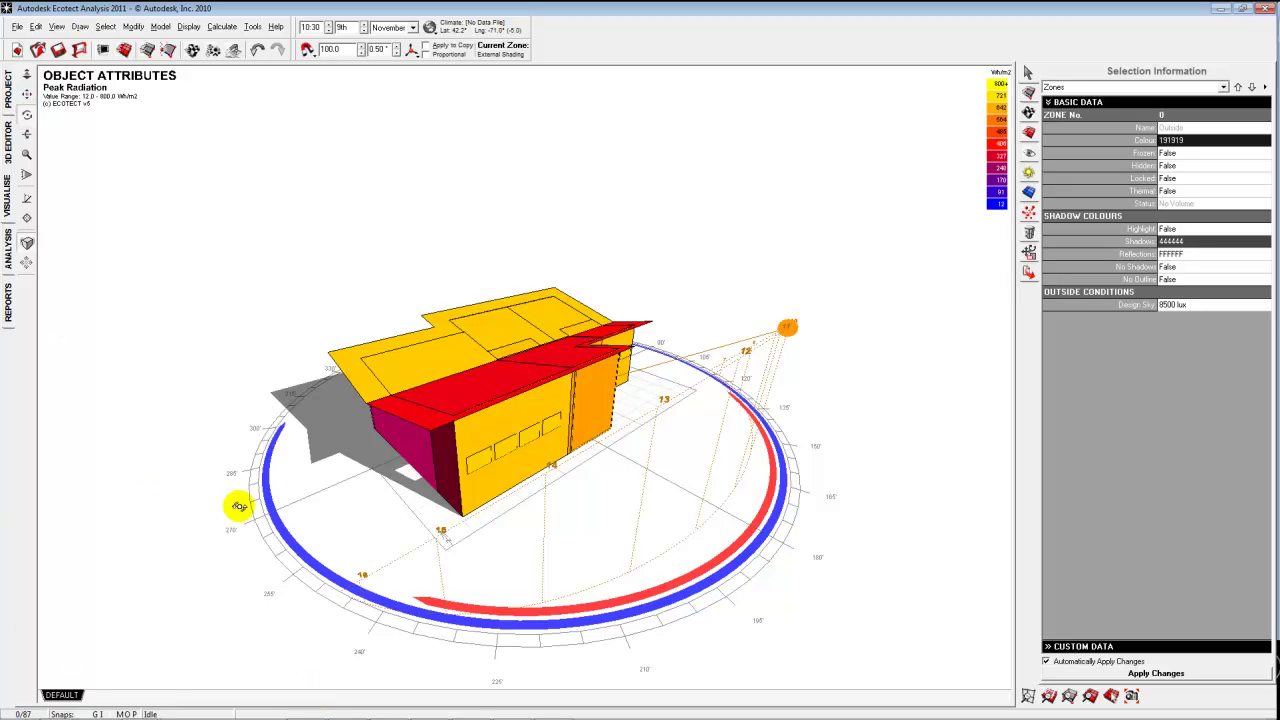
{"action": "mouse_move", "coordinate": [236, 508]}
{"action": "left_mouse_down"}
{"action": "mouse_move", "coordinate": [491, 486]}
{"action": "mouse_move", "coordinate": [329, 503]}
{"action": "mouse_move", "coordinate": [257, 486]}
{"action": "mouse_move", "coordinate": [250, 512]}
{"action": "left_mouse_up"}
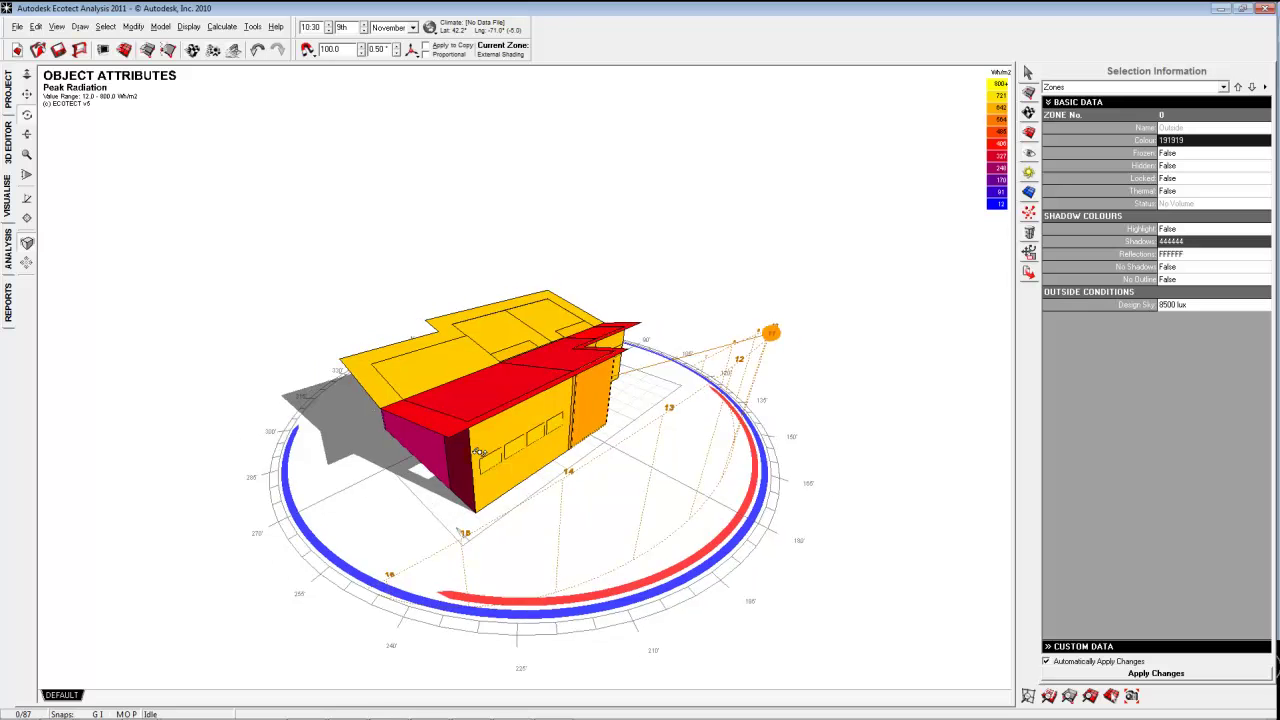
{"action": "scroll", "coordinate": [479, 451], "scroll_direction": "up", "scroll_amount": 2}
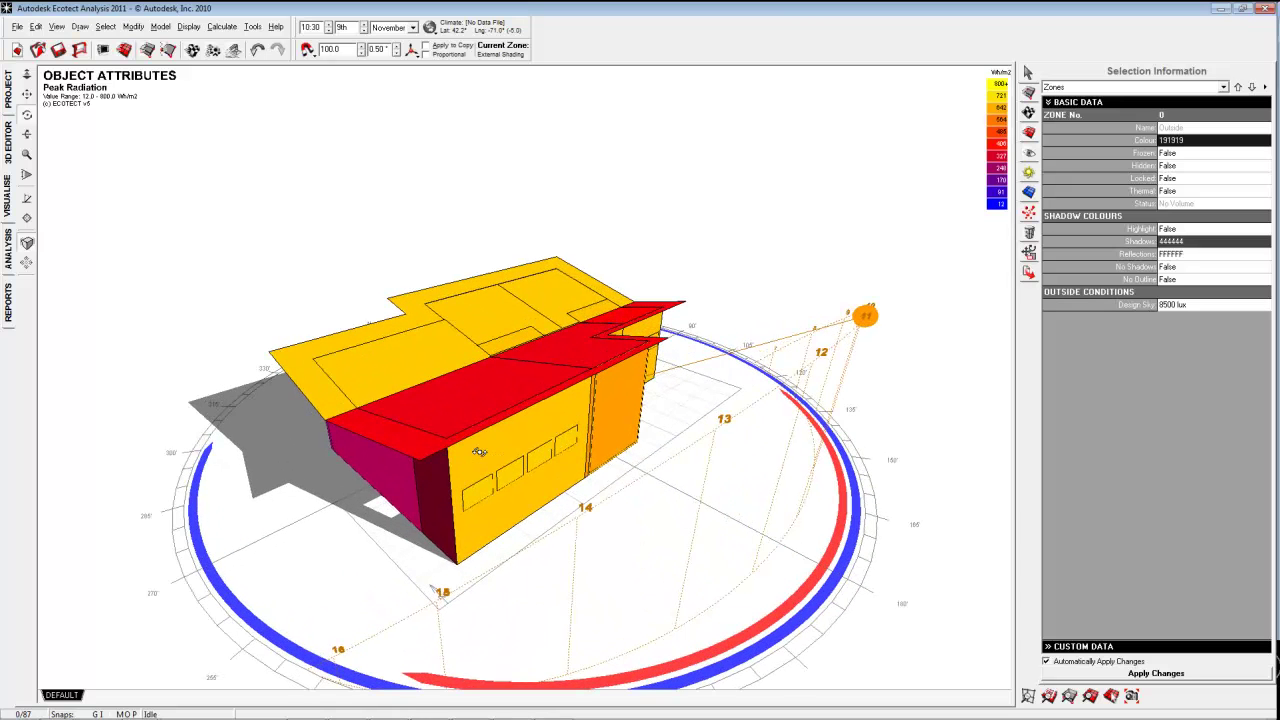
{"action": "scroll", "coordinate": [479, 451], "scroll_direction": "up", "scroll_amount": 1}
{"action": "scroll", "coordinate": [479, 451], "scroll_direction": "down", "scroll_amount": 1}
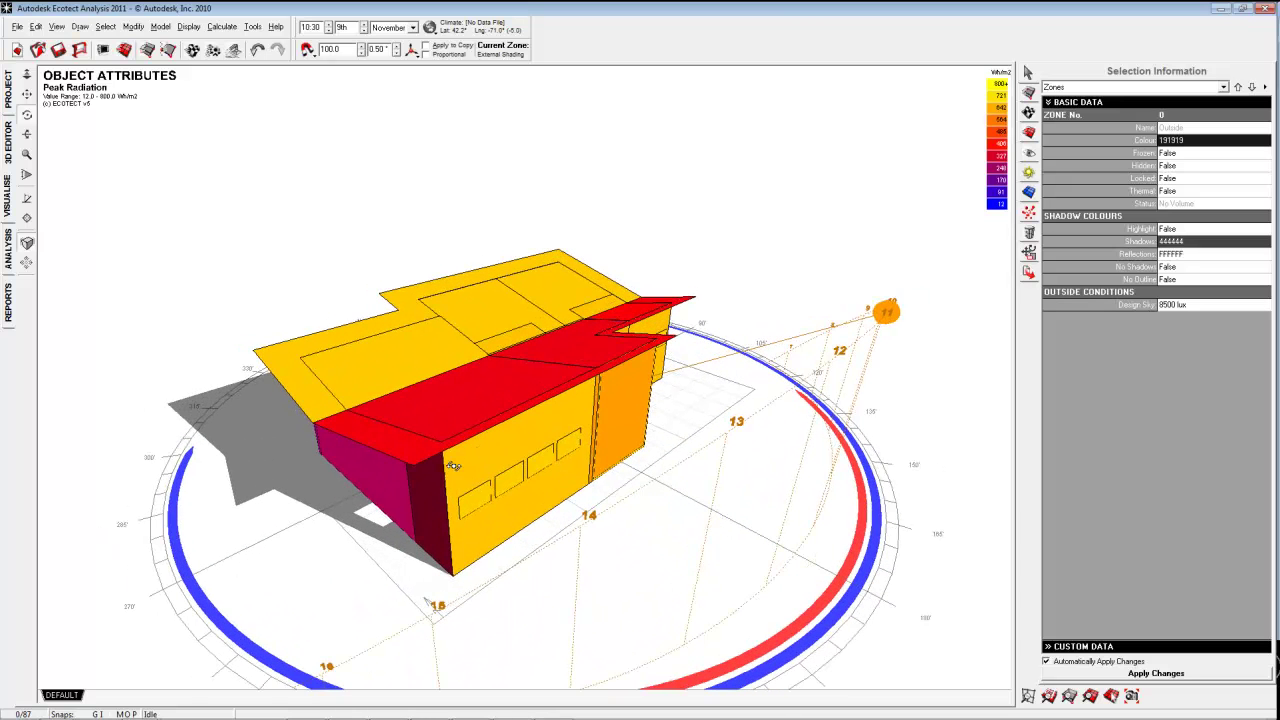
{"action": "left_click_drag", "start_coordinate": [407, 471], "coordinate": [625, 475]}
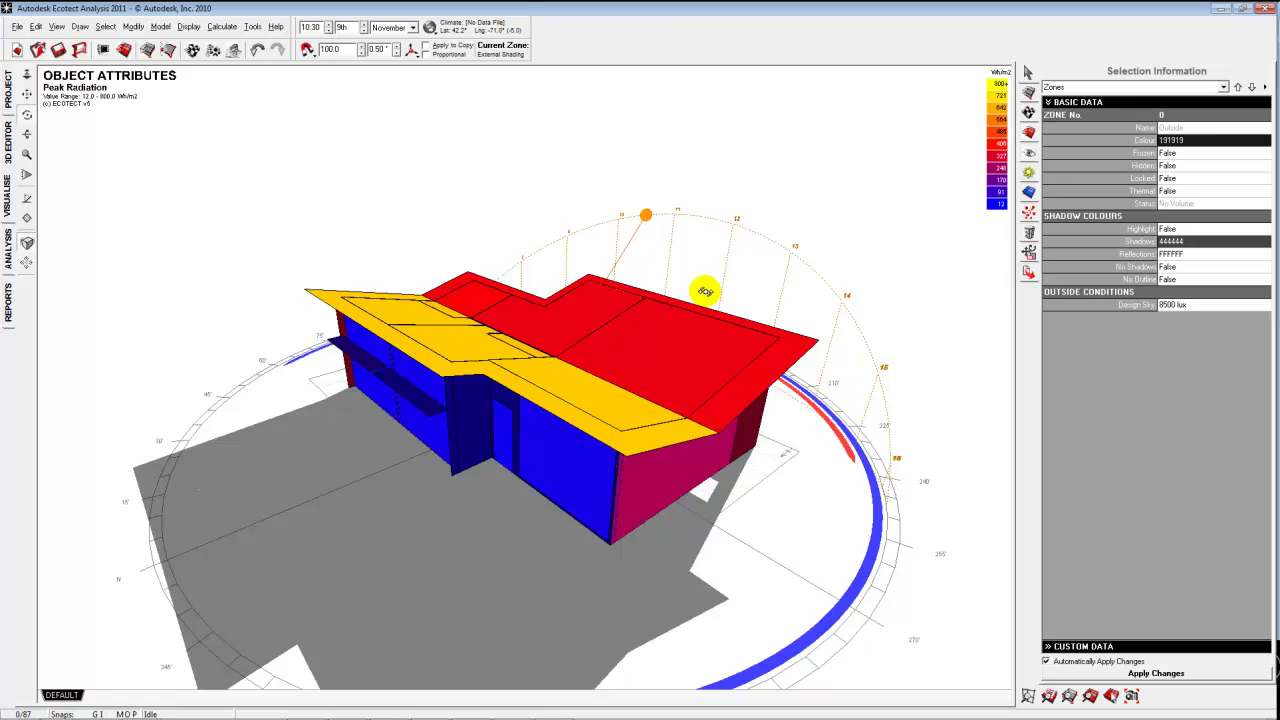
Orbit the model back to the sunlit roof slope and end wall near 800 Wh/m2.
{"action": "mouse_move", "coordinate": [691, 276]}
{"action": "middle_mouse_down"}
{"action": "mouse_move", "coordinate": [719, 273]}
{"action": "mouse_move", "coordinate": [617, 277]}
{"action": "mouse_move", "coordinate": [543, 251]}
{"action": "mouse_move", "coordinate": [514, 252]}
{"action": "mouse_move", "coordinate": [472, 281]}
{"action": "mouse_move", "coordinate": [551, 263]}
{"action": "mouse_move", "coordinate": [713, 263]}
{"action": "middle_mouse_up"}
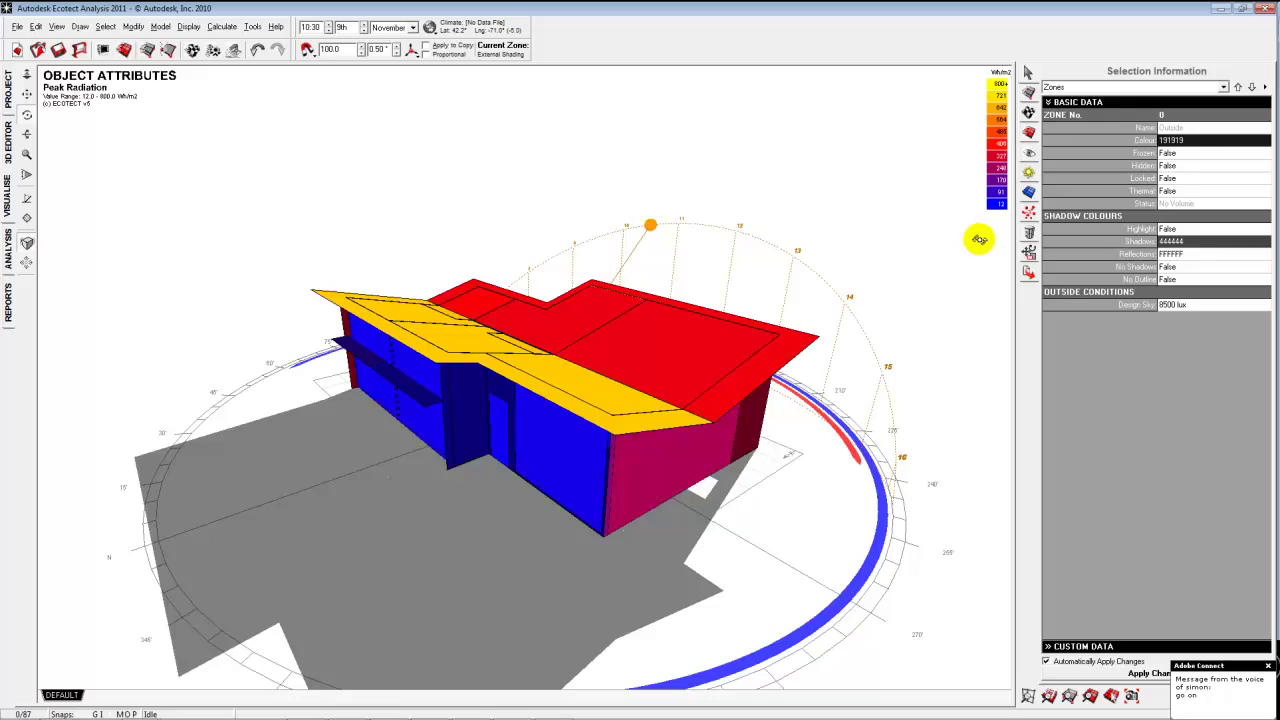
{"action": "right_click_drag", "start_coordinate": [504, 245], "coordinate": [366, 260]}
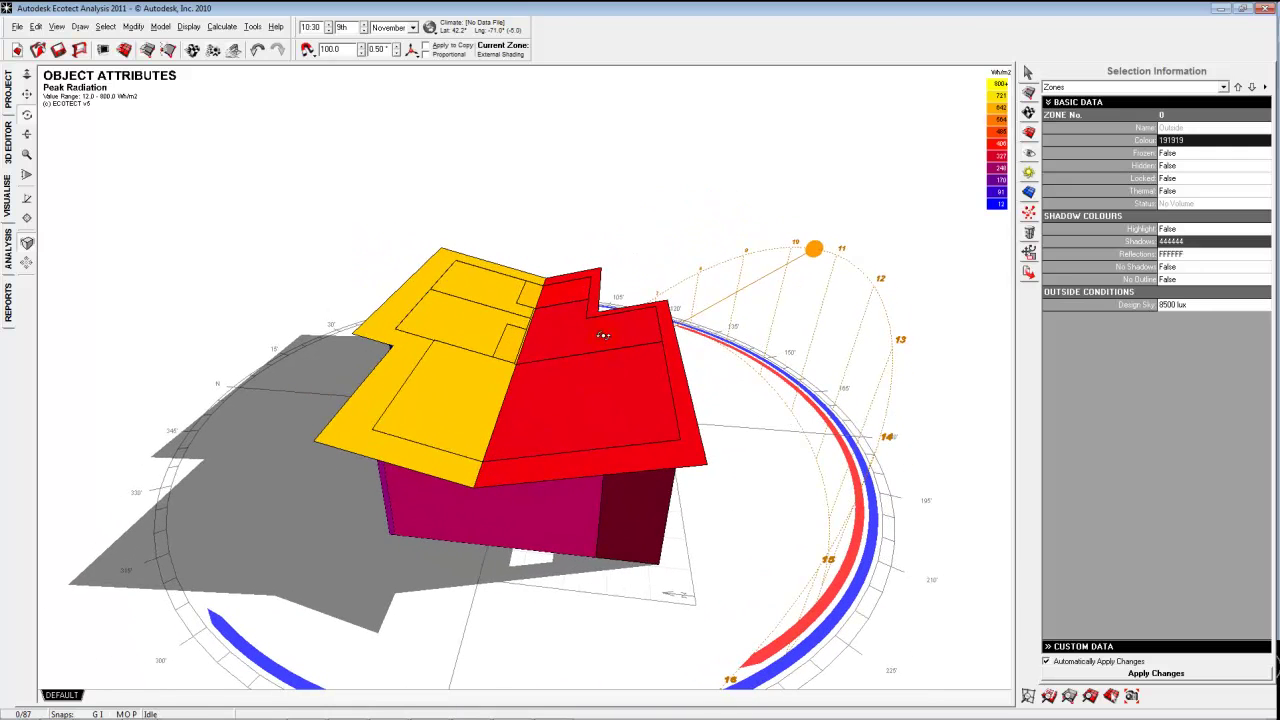
{"action": "right_click_drag", "start_coordinate": [598, 403], "coordinate": [555, 412]}
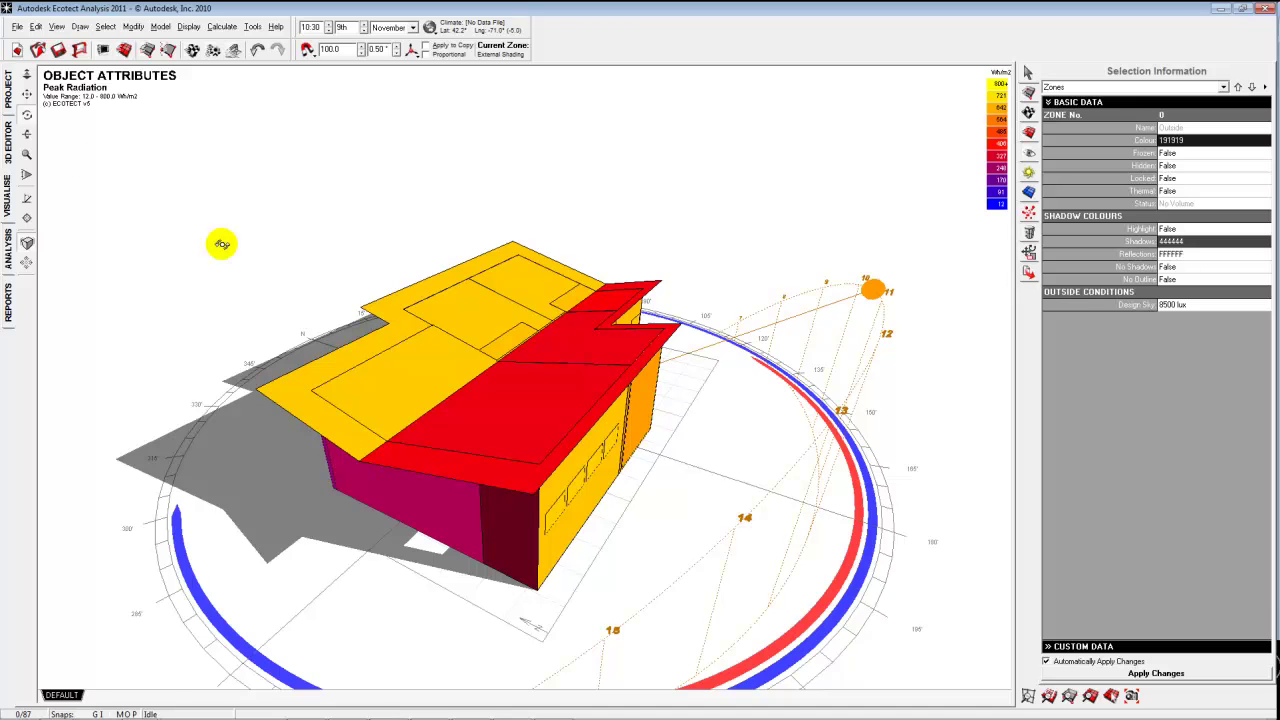
Review the stored Peak, Peak Direct and Peak Diffuse Radiation attributes in Attribute Management.
{"action": "left_click", "coordinate": [186, 26]}
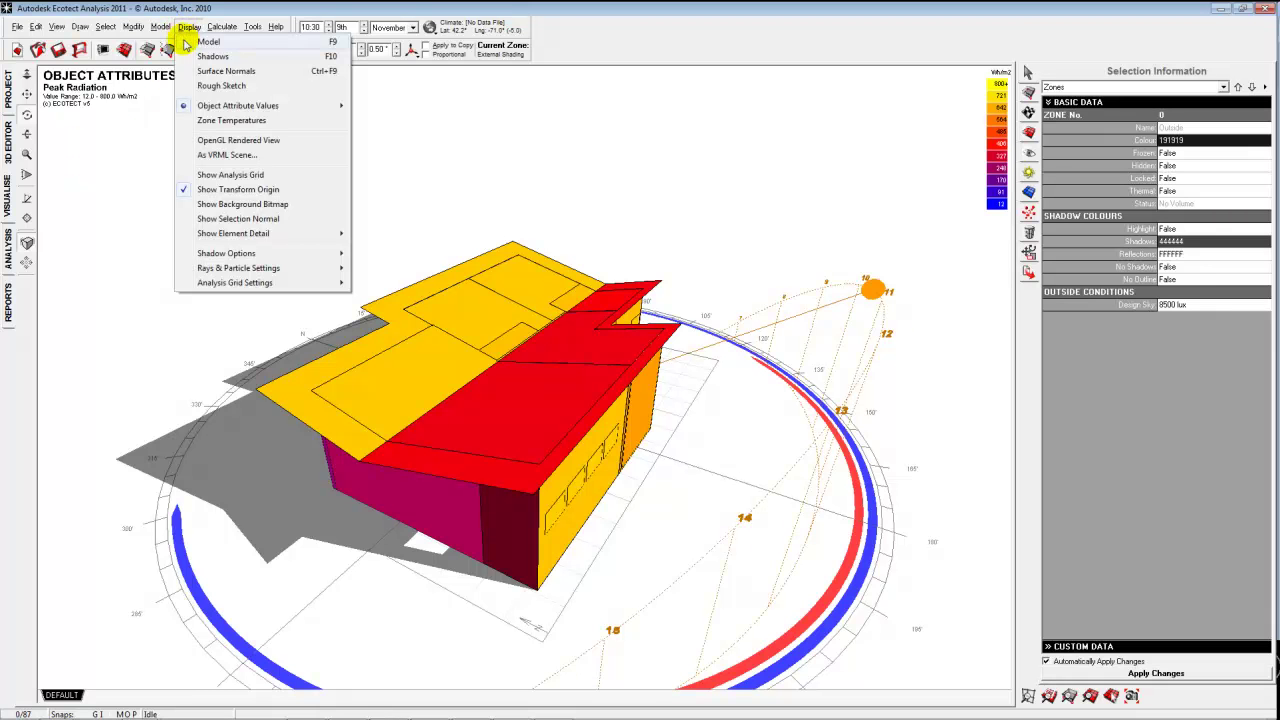
{"action": "left_click", "coordinate": [224, 27]}
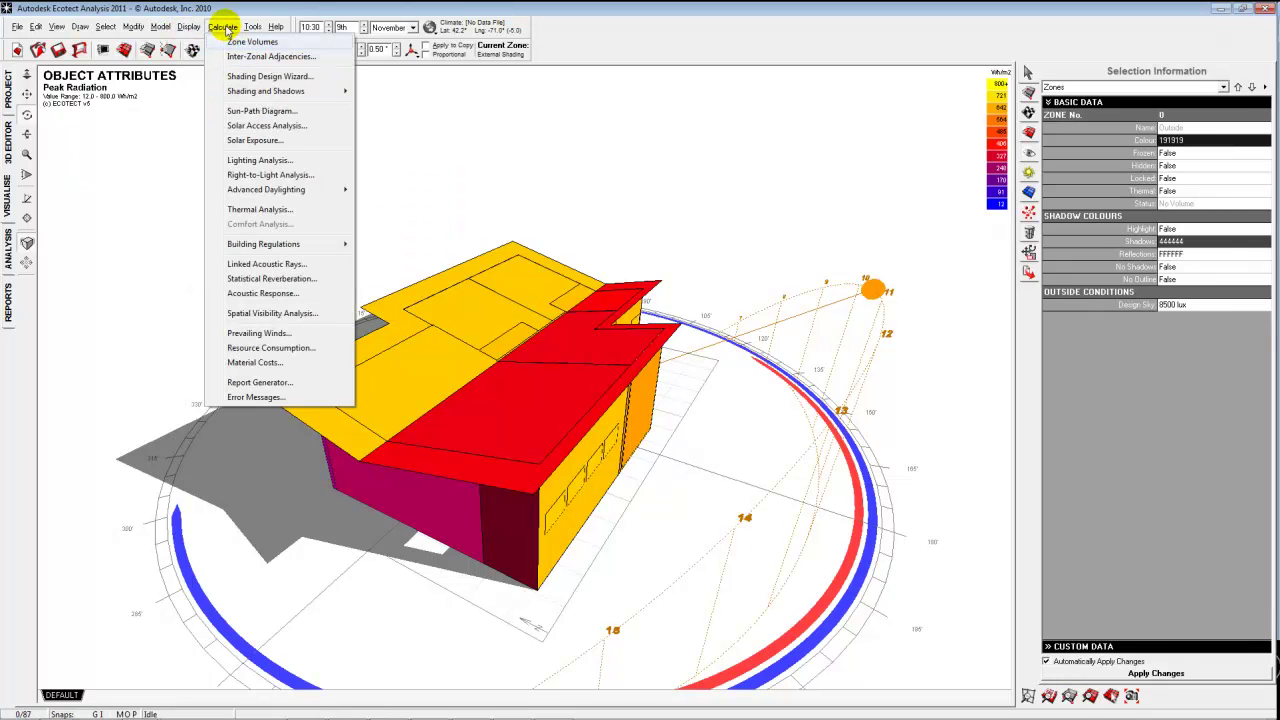
{"action": "mouse_move", "coordinate": [158, 30]}
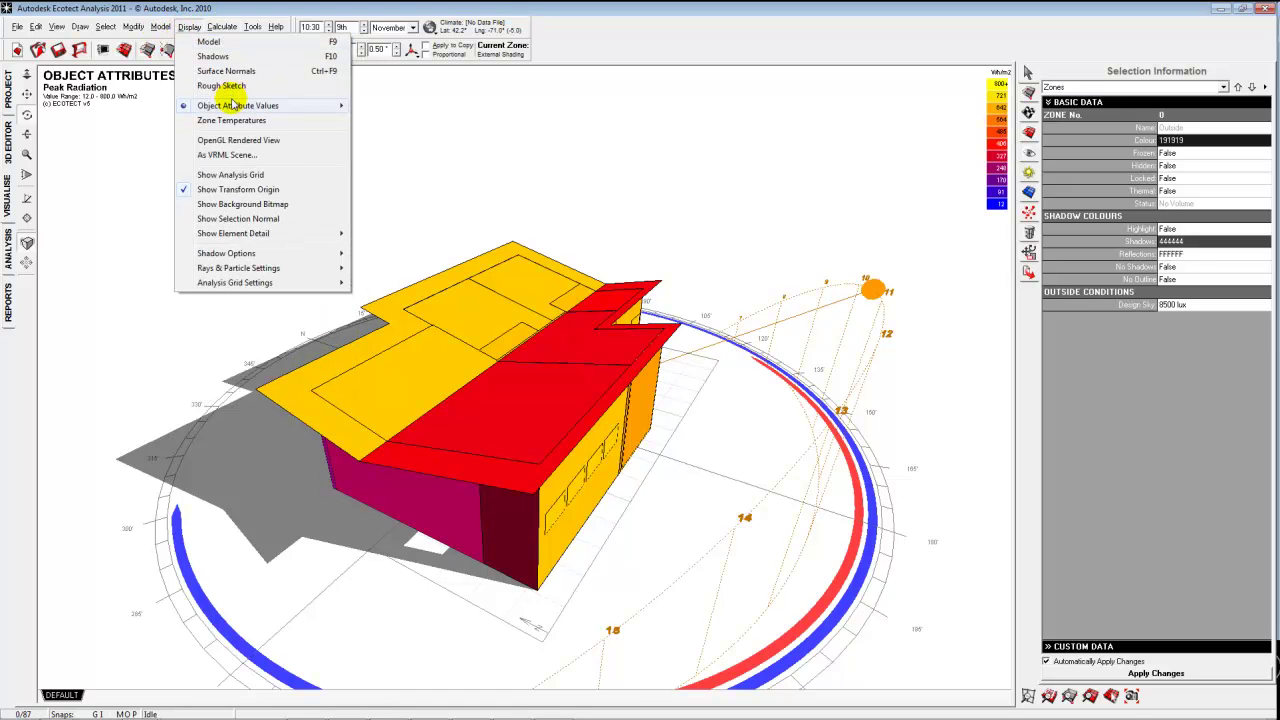
{"action": "mouse_move", "coordinate": [230, 103]}
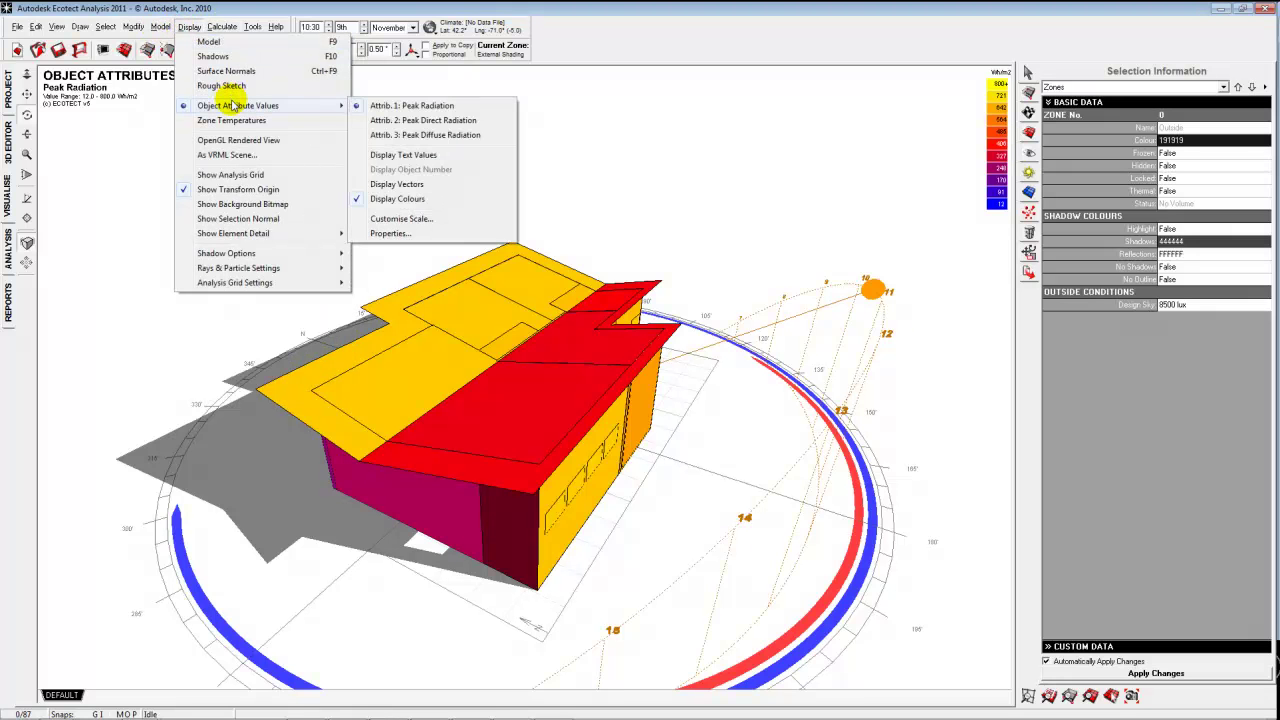
{"action": "left_click", "coordinate": [405, 234]}
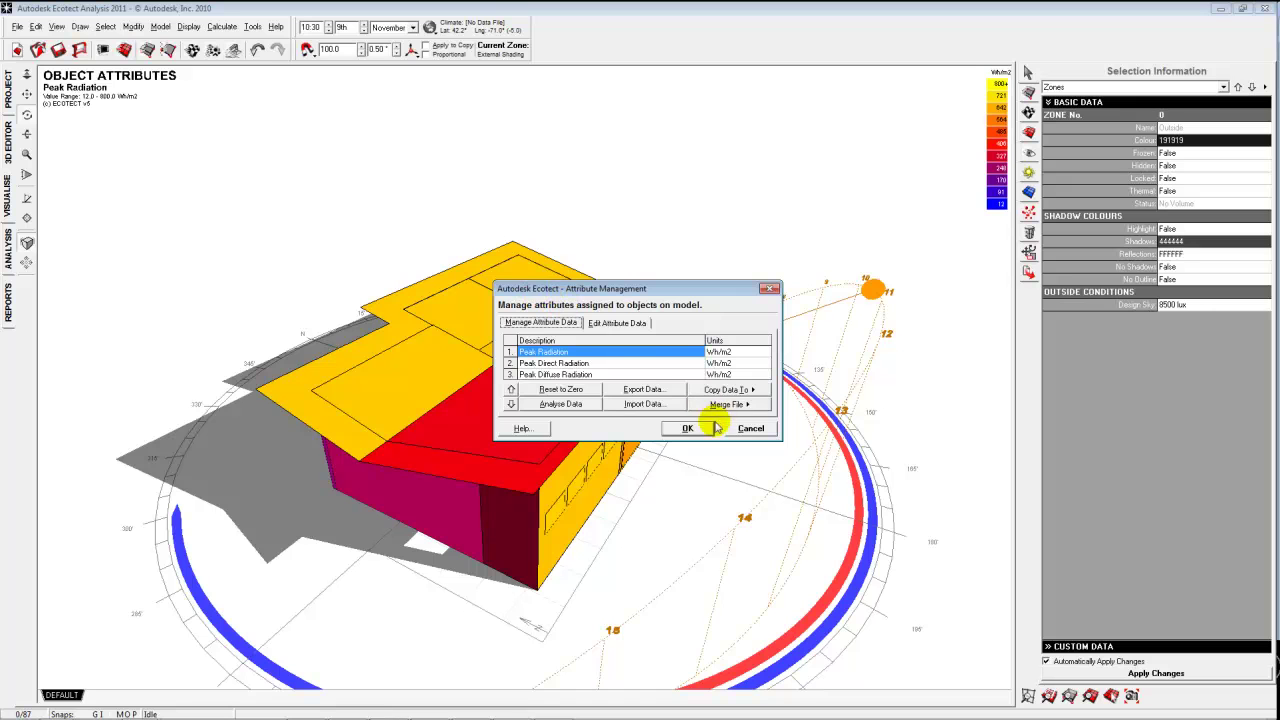
{"action": "left_click", "coordinate": [750, 429]}
{"action": "left_click", "coordinate": [188, 26]}
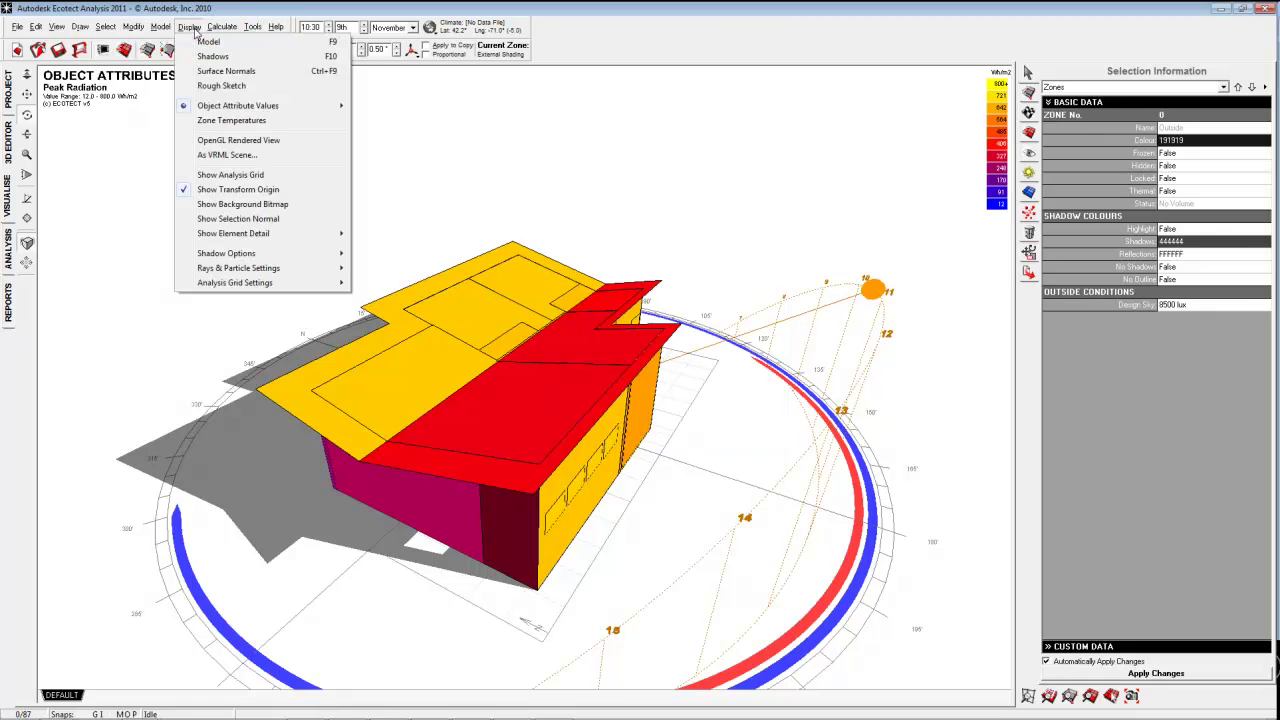
{"action": "mouse_move", "coordinate": [224, 28]}
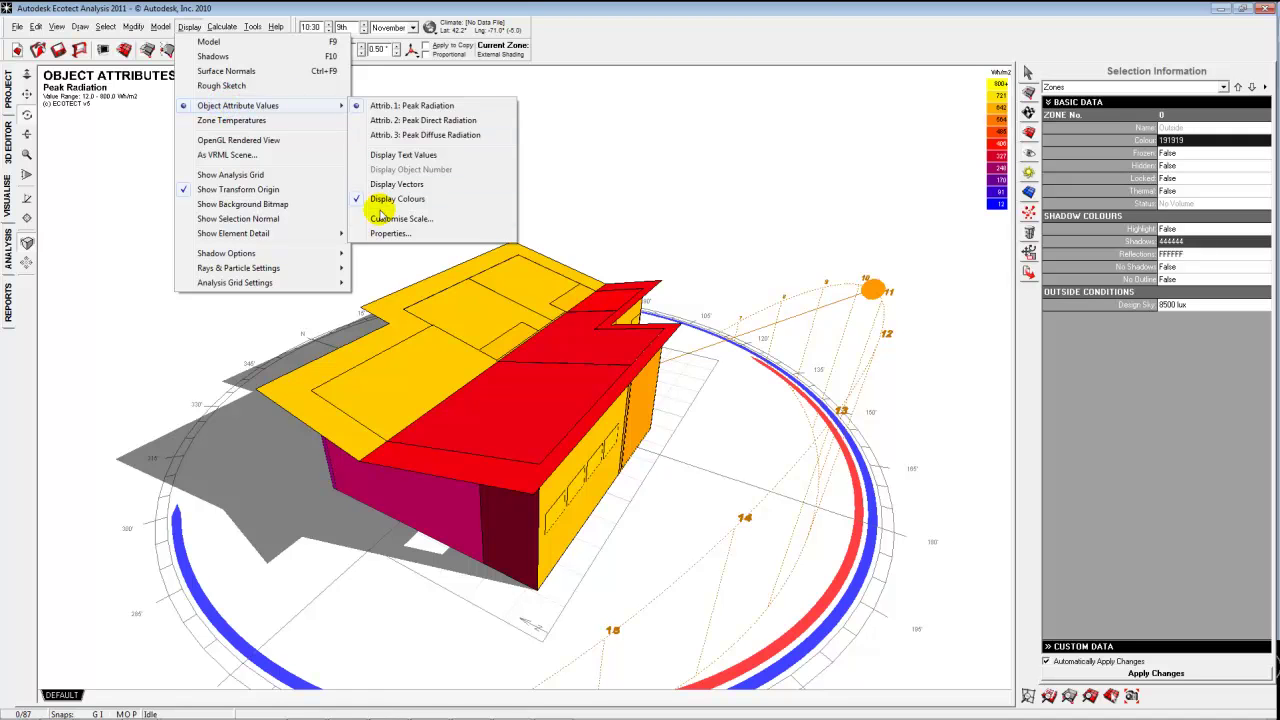
Check the radiation data export formats, cancel without saving, and orbit toward the roof.
{"action": "left_click", "coordinate": [386, 234]}
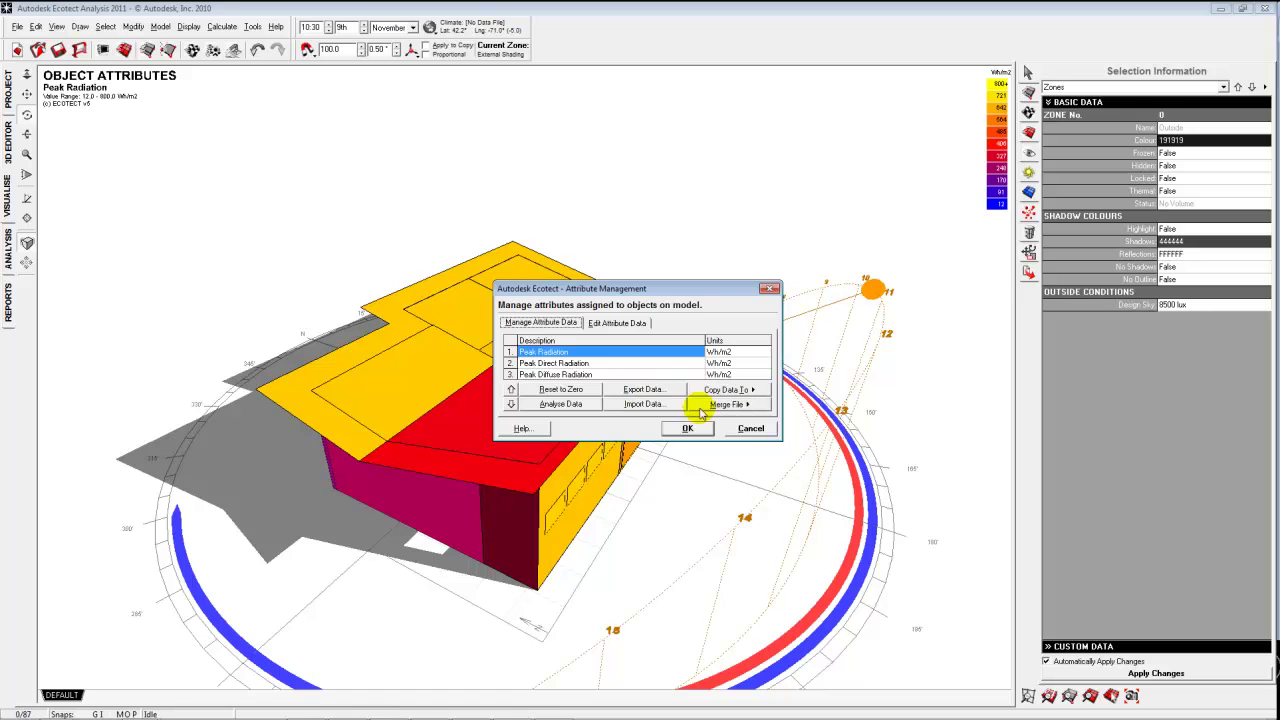
{"action": "left_click", "coordinate": [645, 389]}
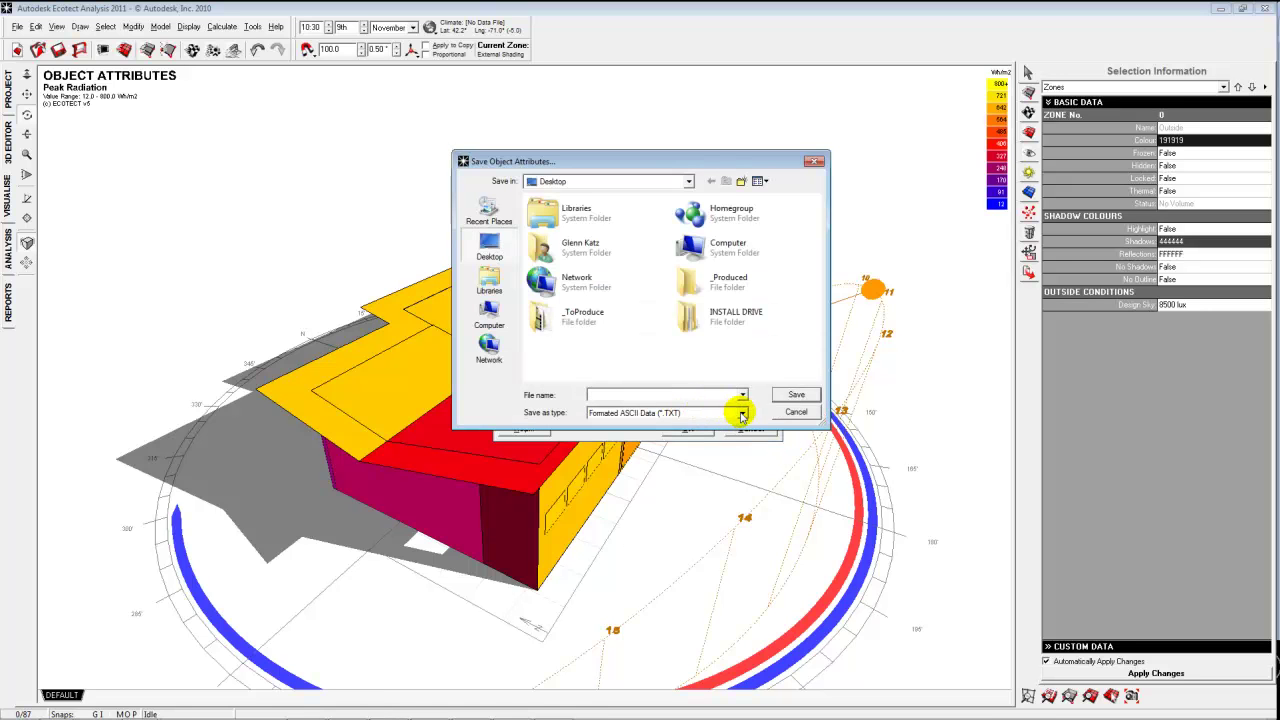
{"action": "left_click", "coordinate": [740, 412]}
{"action": "left_click", "coordinate": [772, 366]}
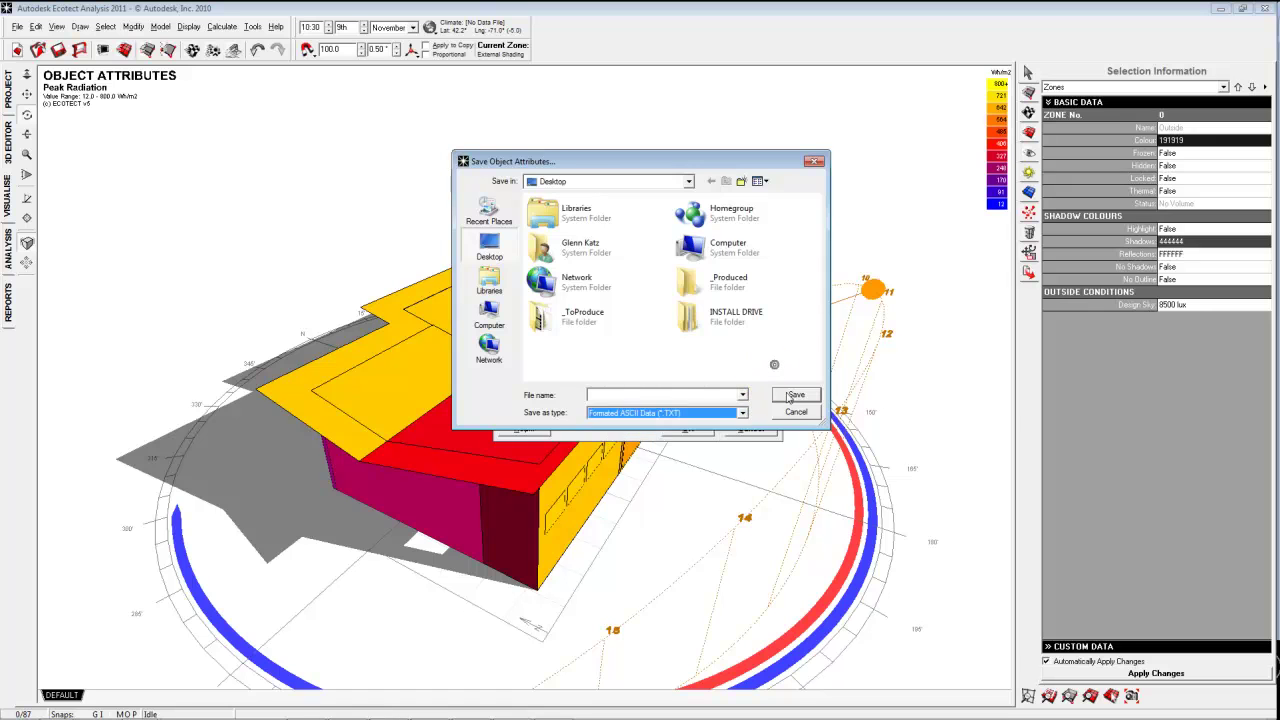
{"action": "left_click", "coordinate": [796, 412]}
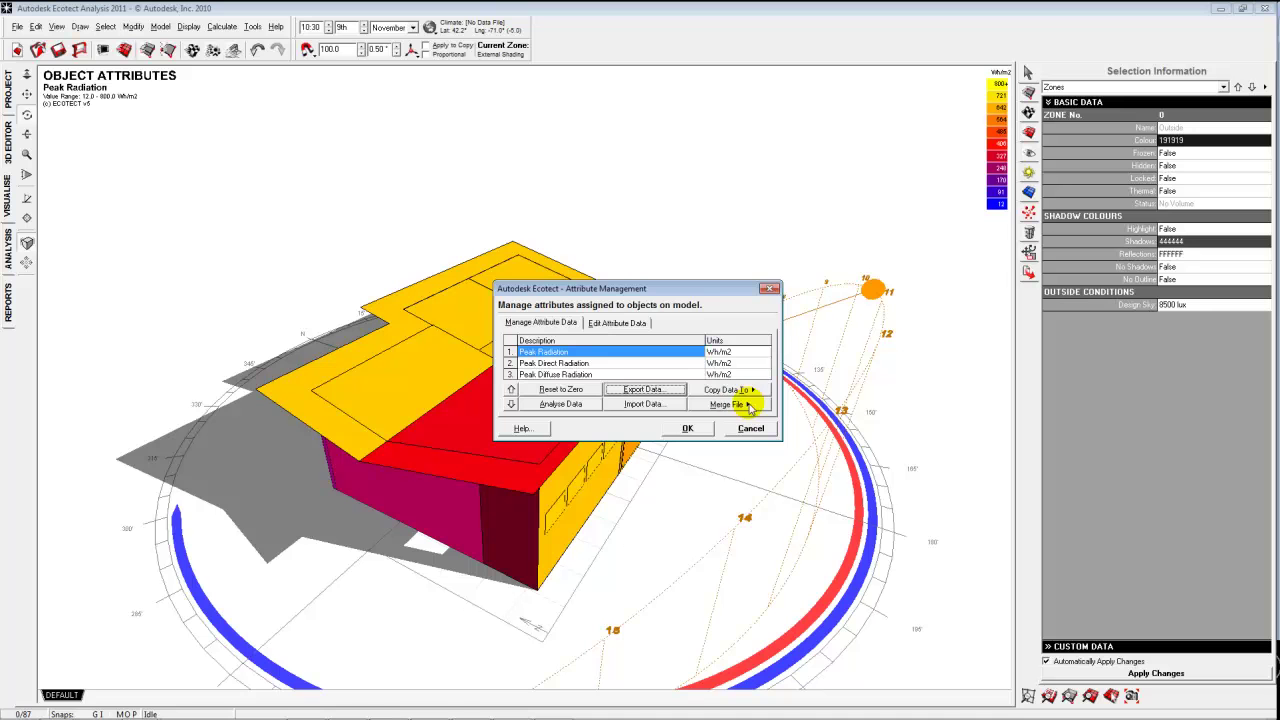
{"action": "left_click", "coordinate": [745, 427]}
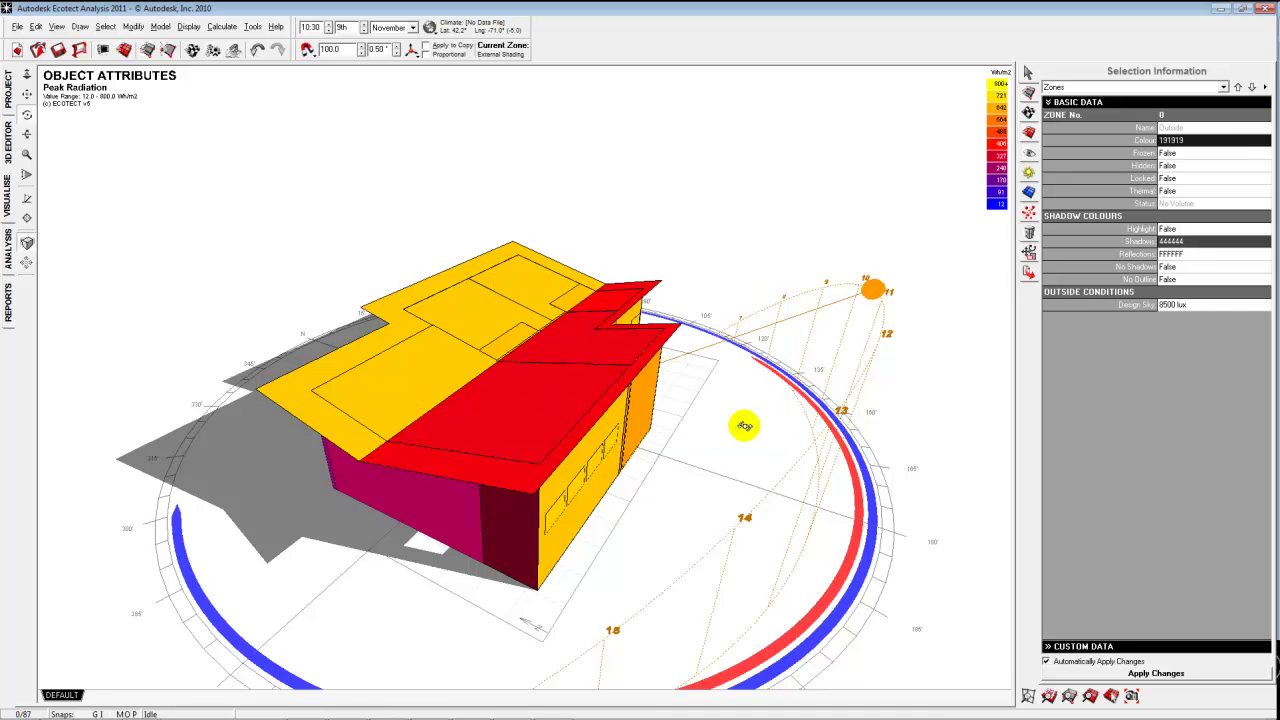
{"action": "right_click_drag", "start_coordinate": [357, 354], "coordinate": [466, 340]}
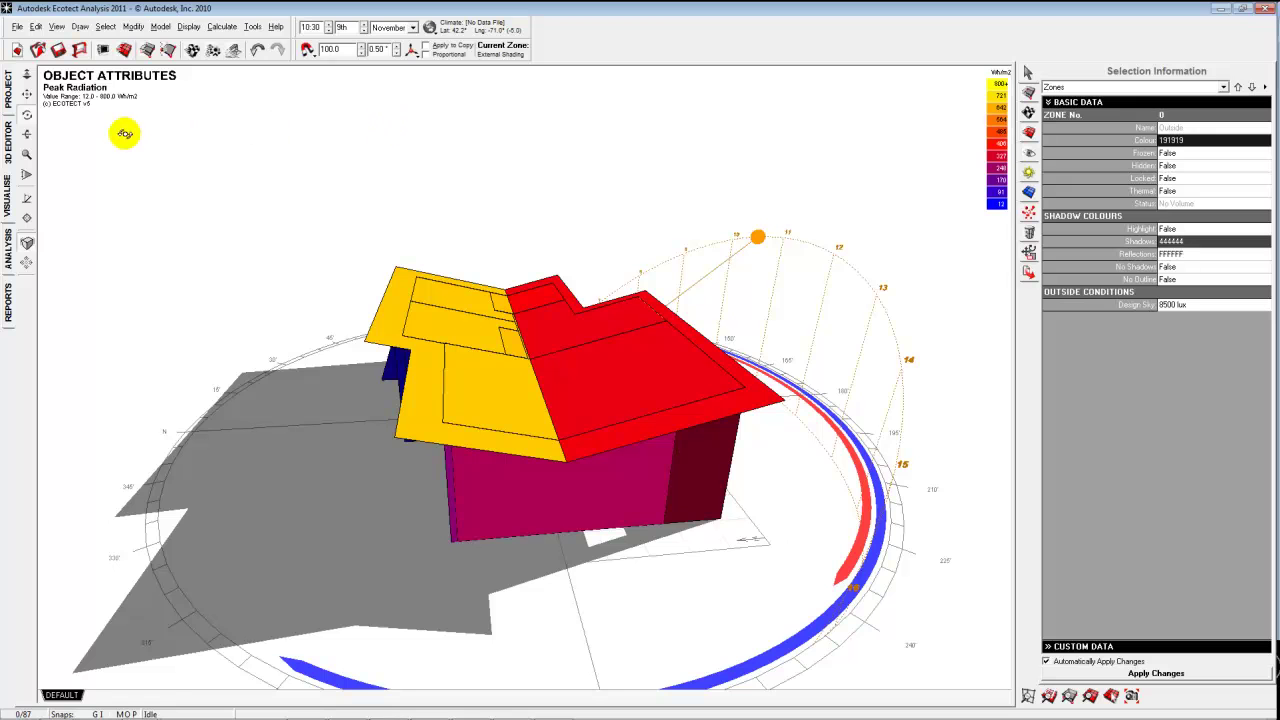
Turn off the radiation colouring so the house shows as a wireframe in the 3D editor.
{"action": "left_click", "coordinate": [10, 155]}
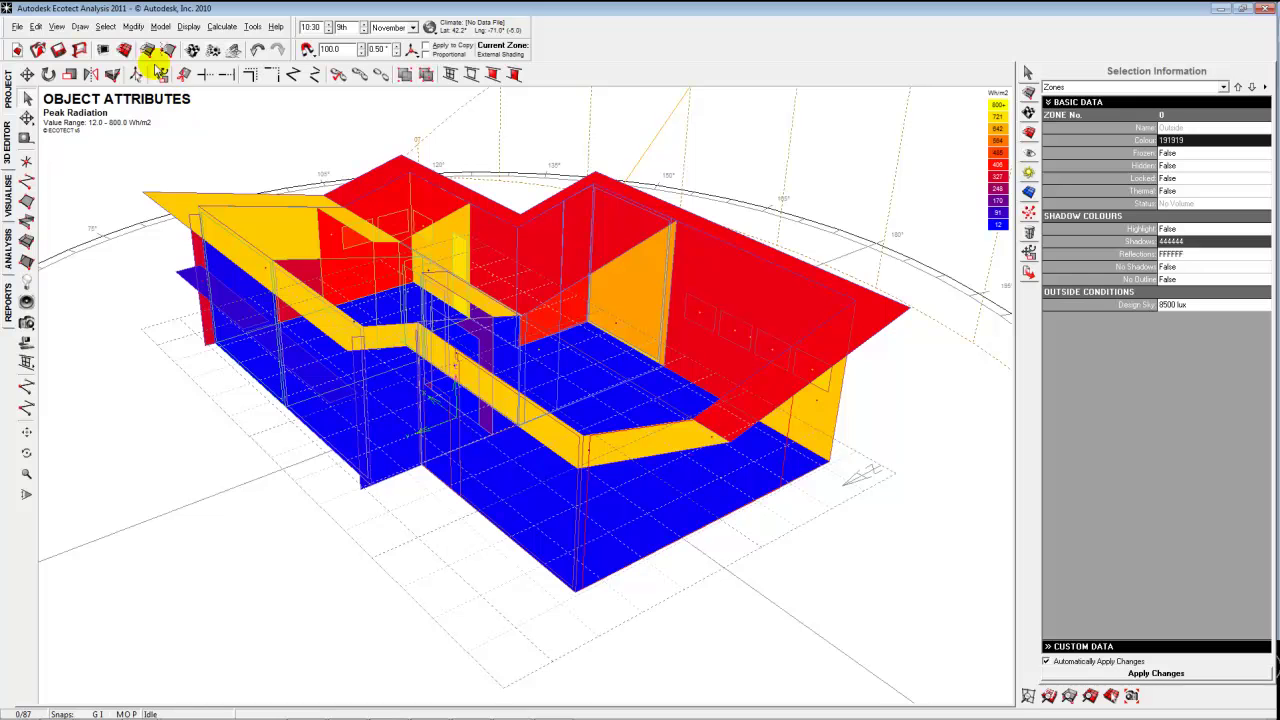
{"action": "left_click", "coordinate": [160, 27]}
{"action": "mouse_move", "coordinate": [185, 30]}
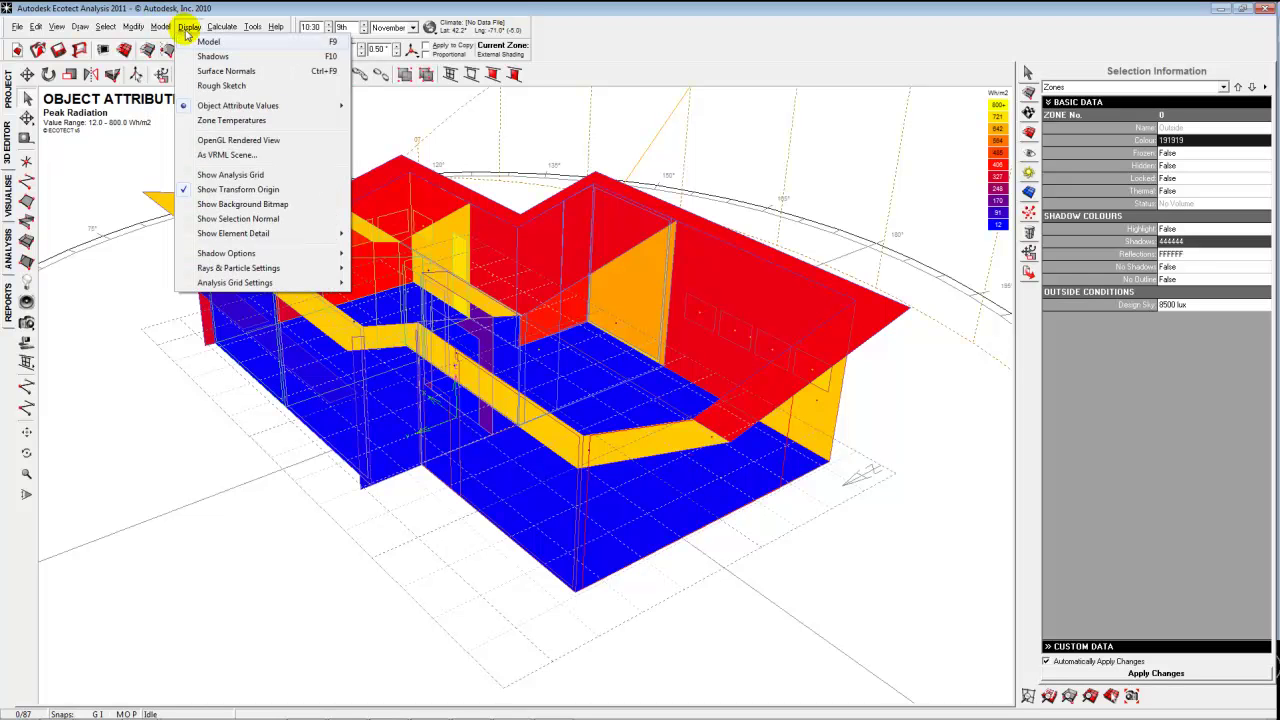
{"action": "mouse_move", "coordinate": [240, 110]}
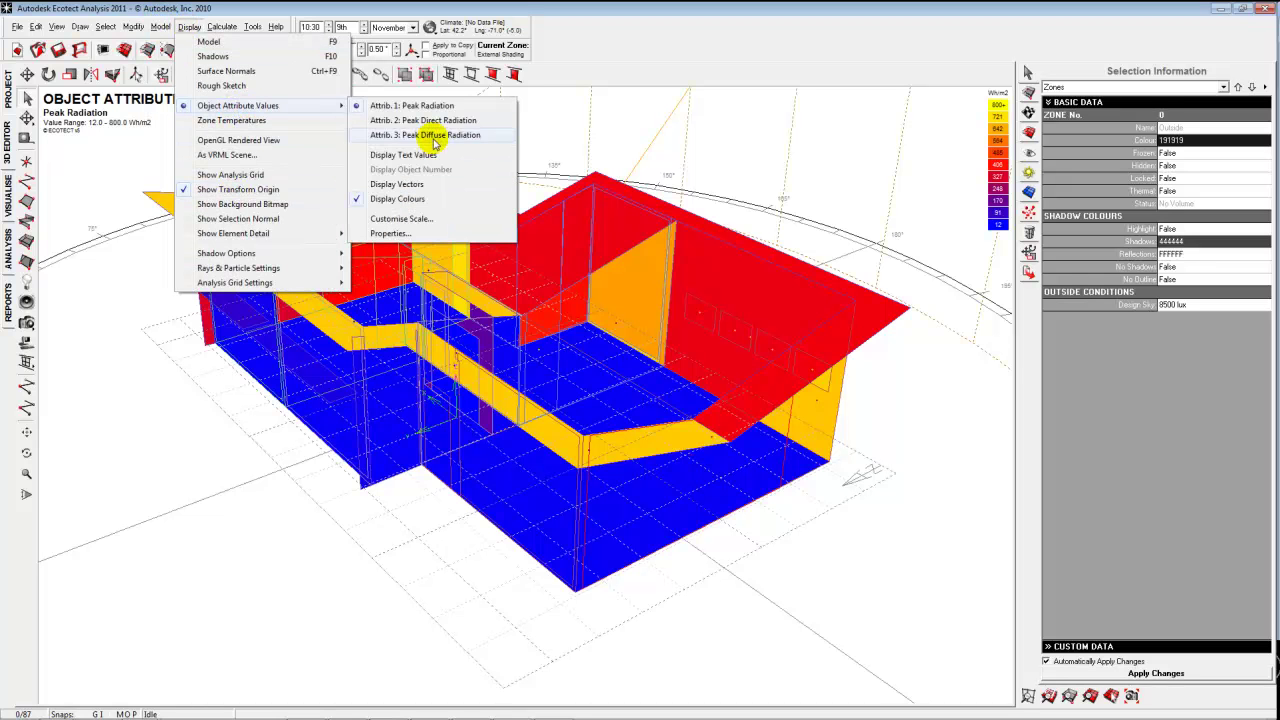
{"action": "left_click", "coordinate": [408, 197]}
{"action": "scroll", "coordinate": [527, 303], "scroll_direction": "up", "scroll_amount": 1}
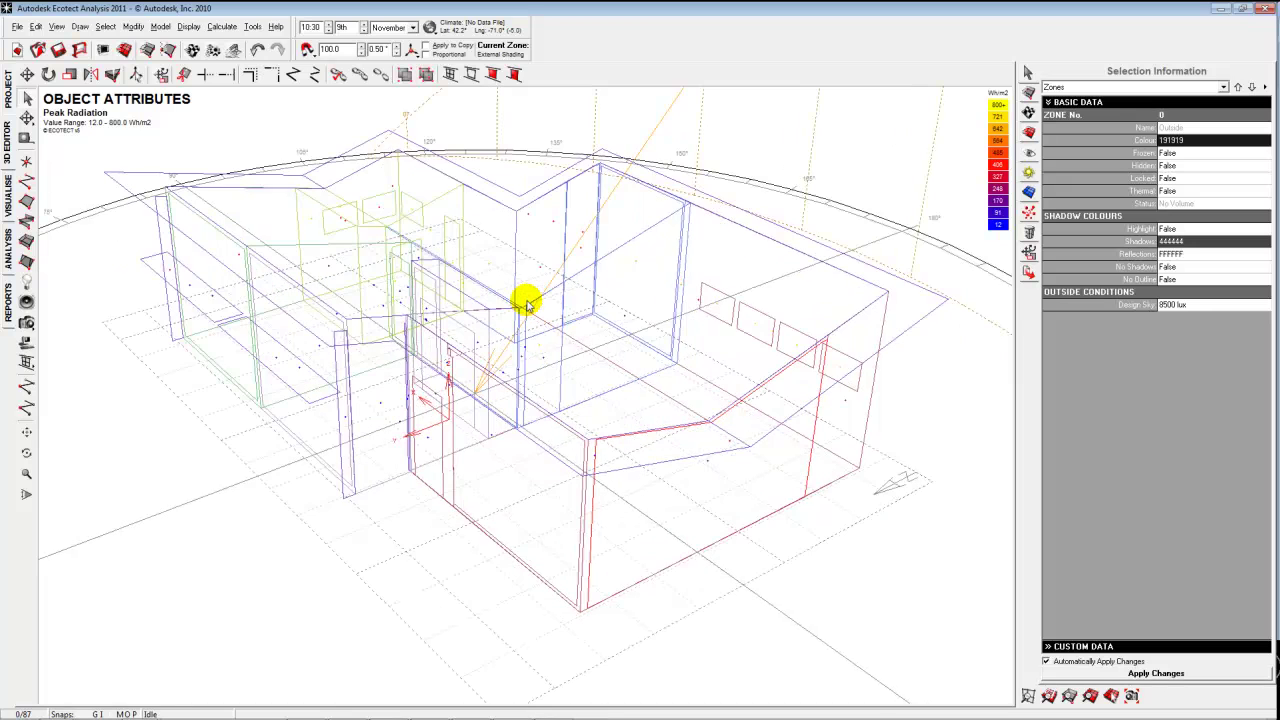
{"action": "scroll", "coordinate": [527, 303], "scroll_direction": "up", "scroll_amount": 1}
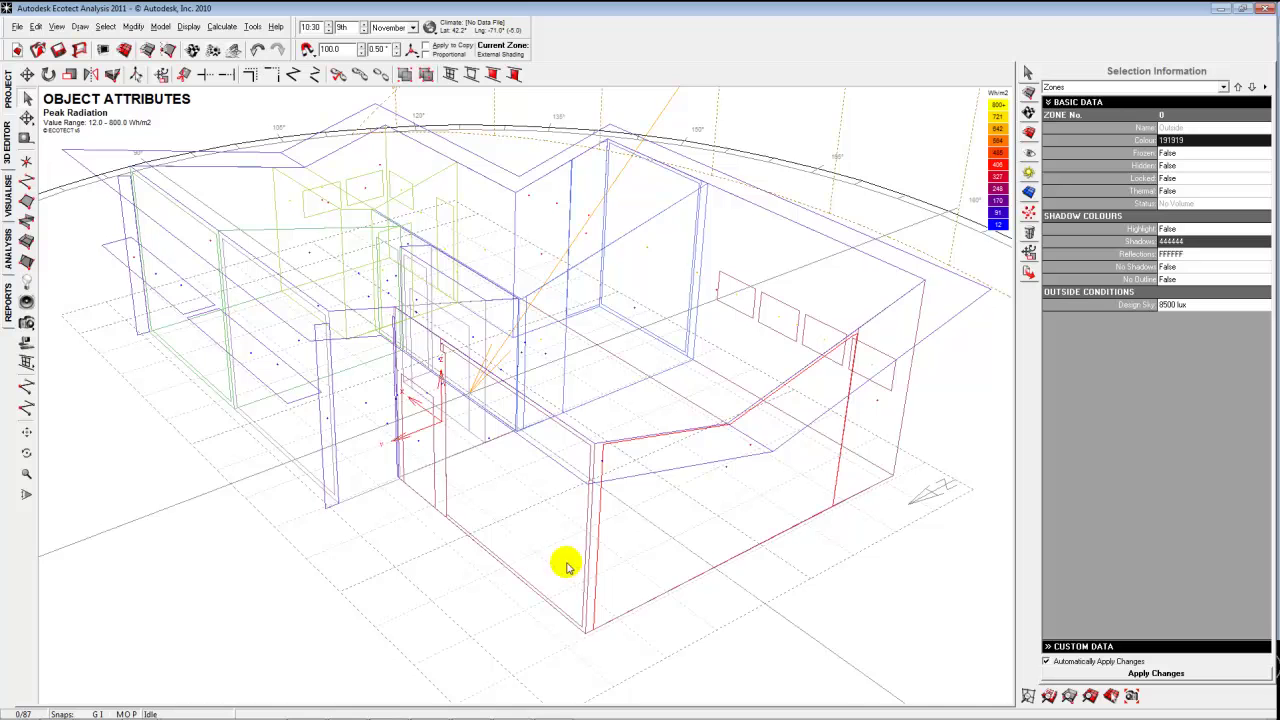
Select the room's concrete floor slab to show its object properties.
{"action": "left_click", "coordinate": [672, 591]}
{"action": "left_click", "coordinate": [750, 554]}
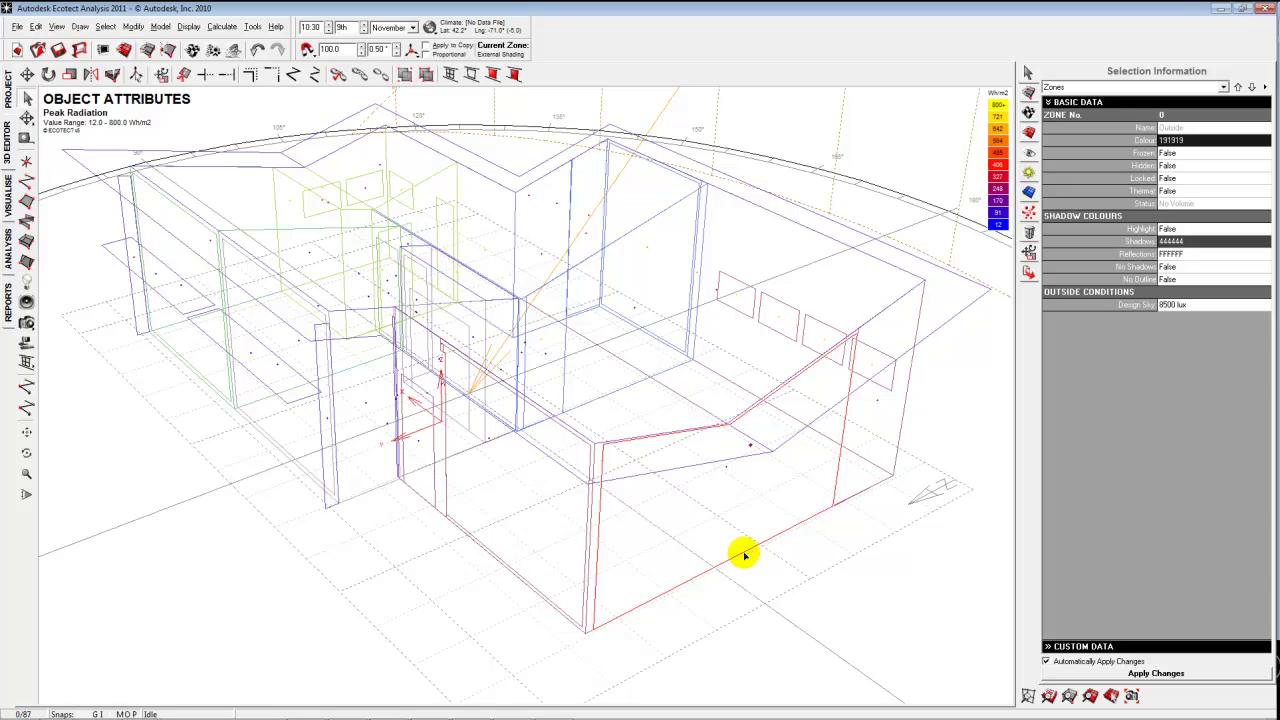
{"action": "left_click", "coordinate": [743, 555]}
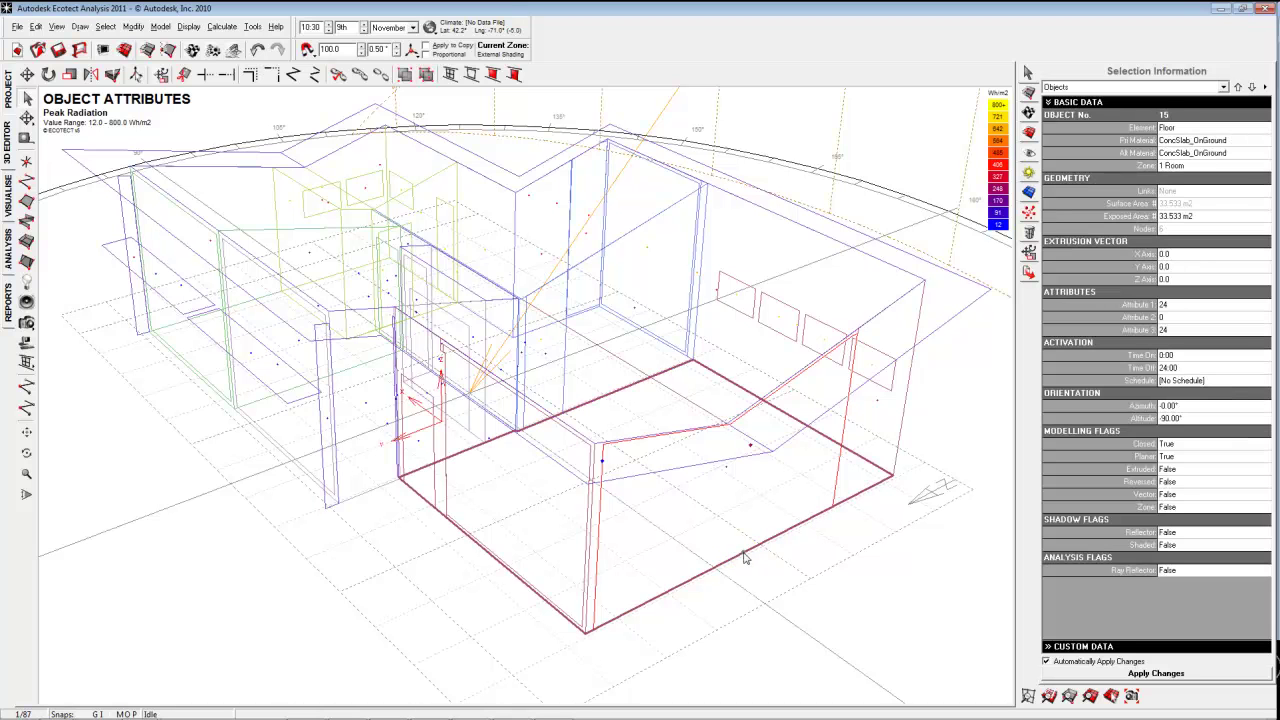
Auto-fit the analysis grid to the selected floor slab.
{"action": "left_click", "coordinate": [1028, 191]}
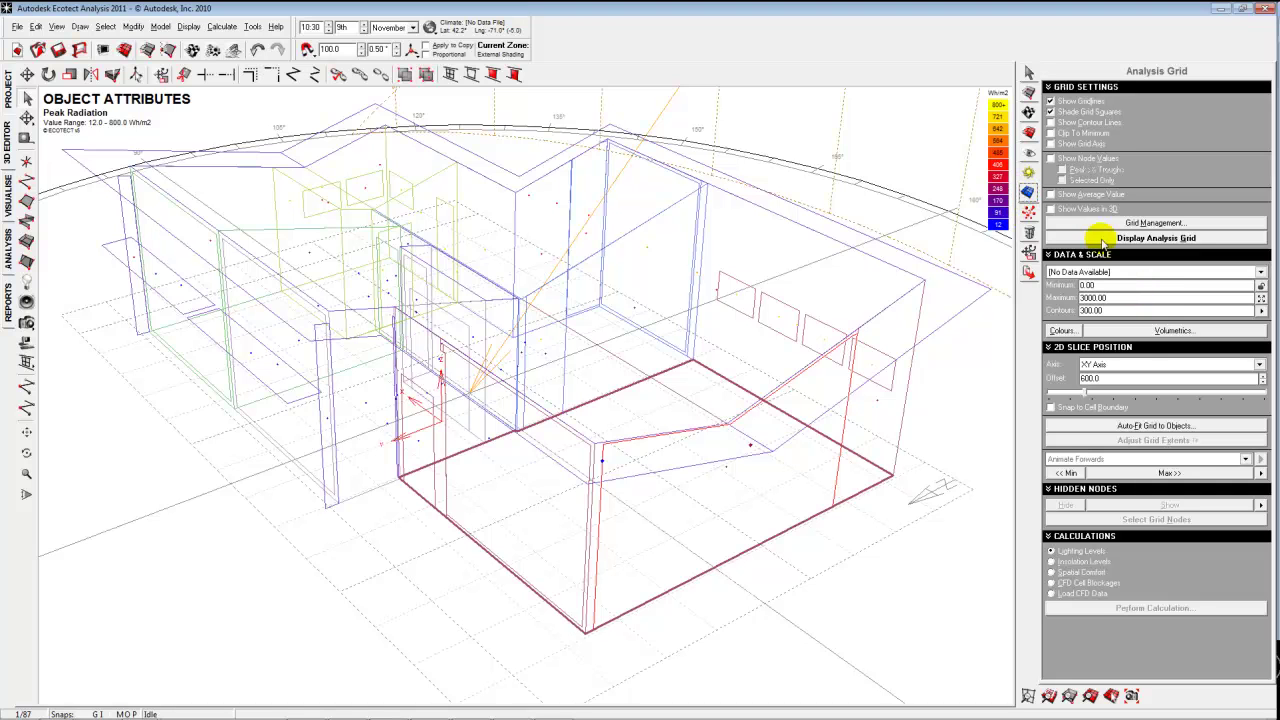
{"action": "left_click", "coordinate": [1148, 426]}
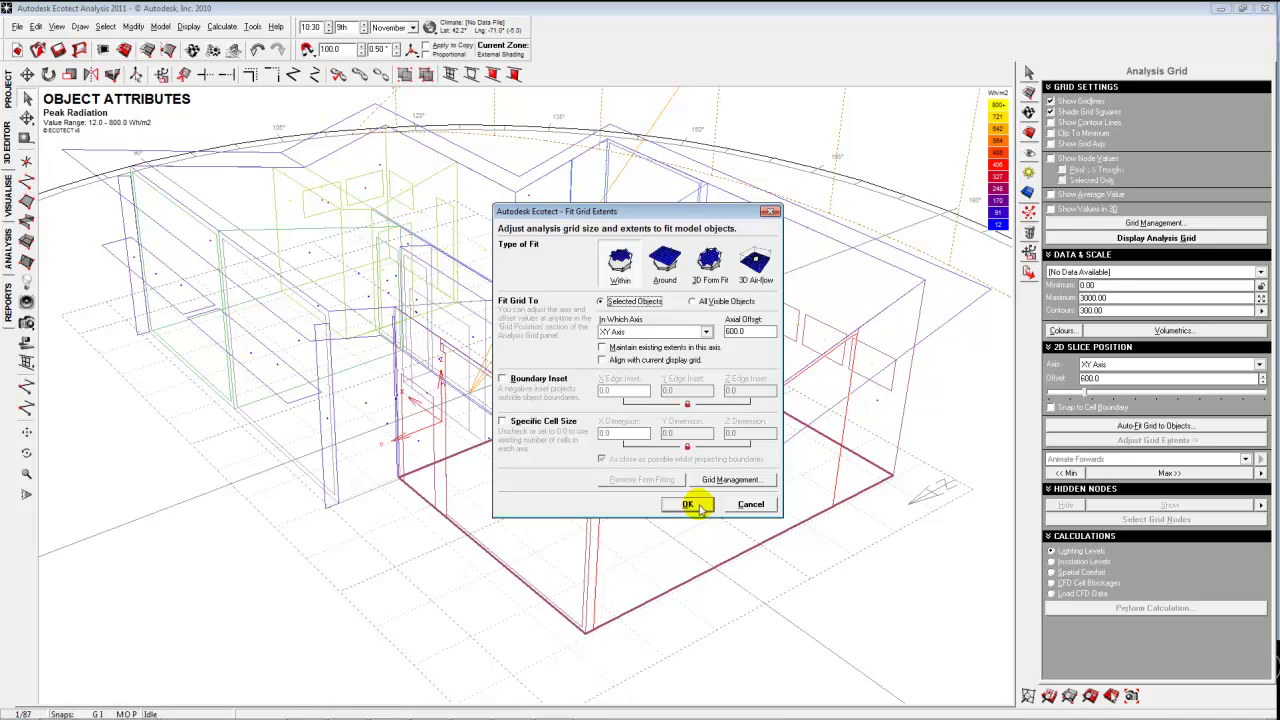
{"action": "left_click", "coordinate": [690, 504]}
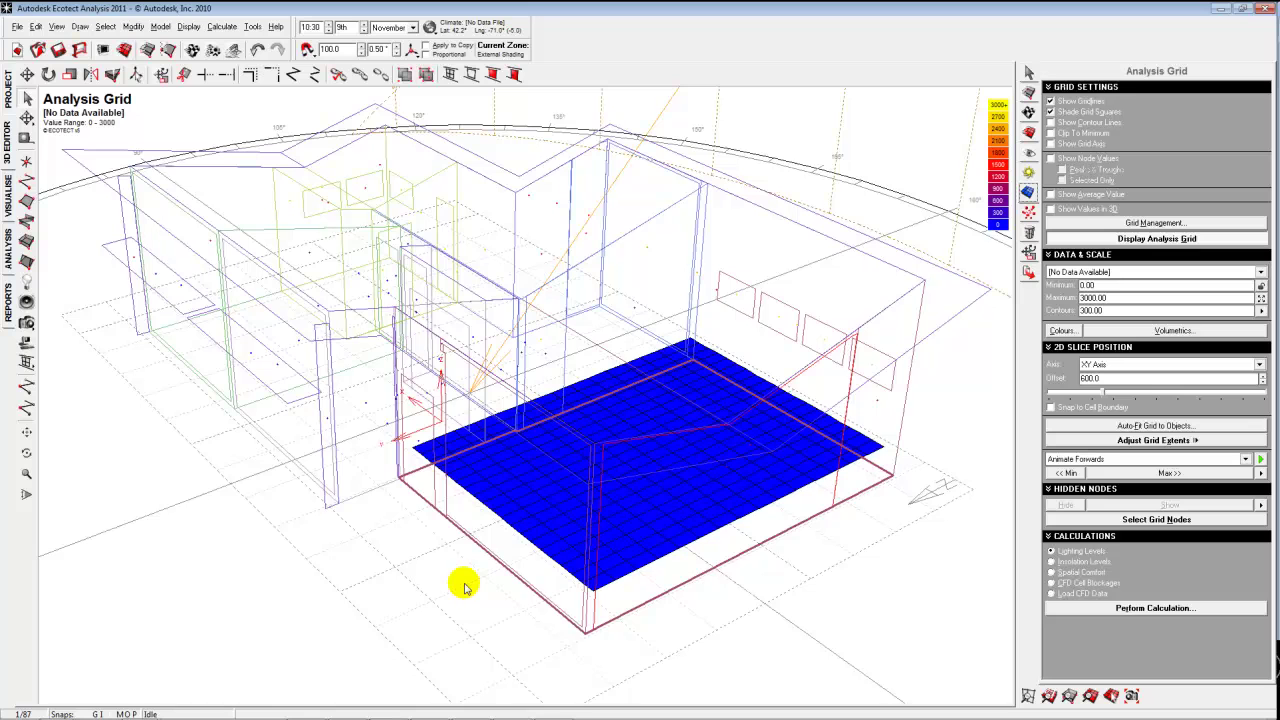
Run a natural light levels calculation over the analysis grid with the 8500 lux design sky.
{"action": "left_click", "coordinate": [1098, 610]}
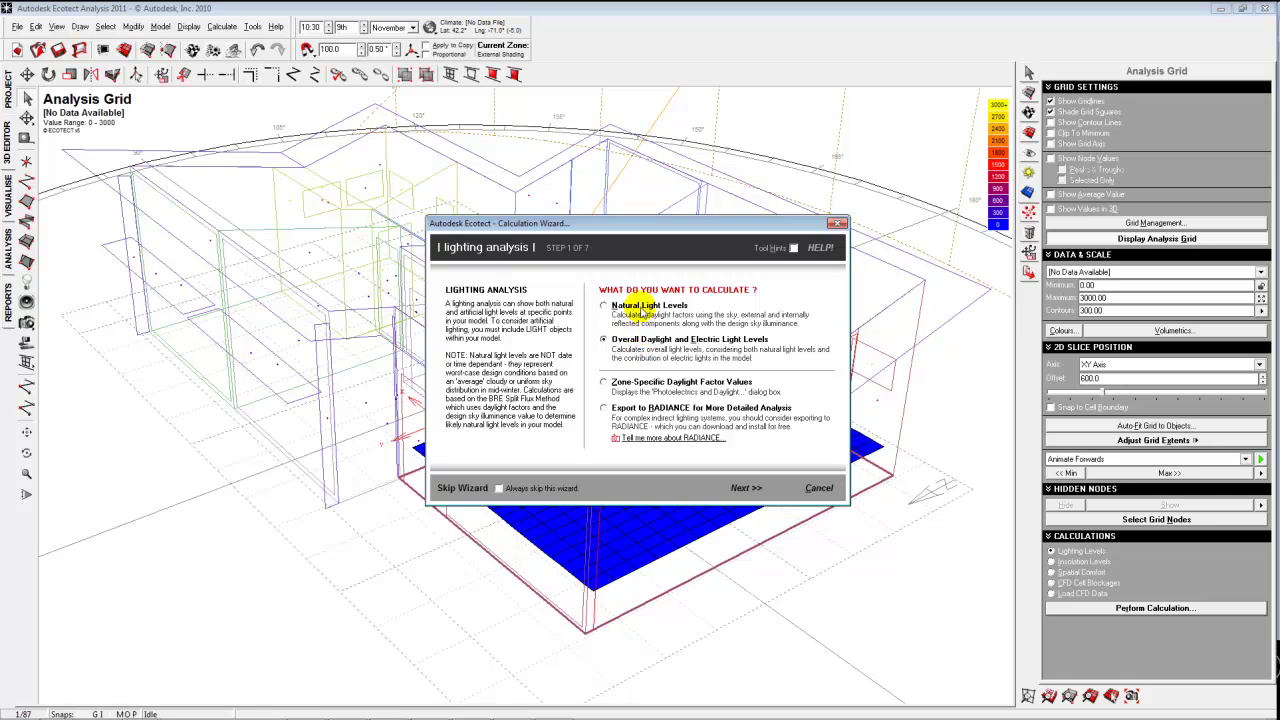
{"action": "left_click", "coordinate": [648, 305]}
{"action": "left_click", "coordinate": [746, 488]}
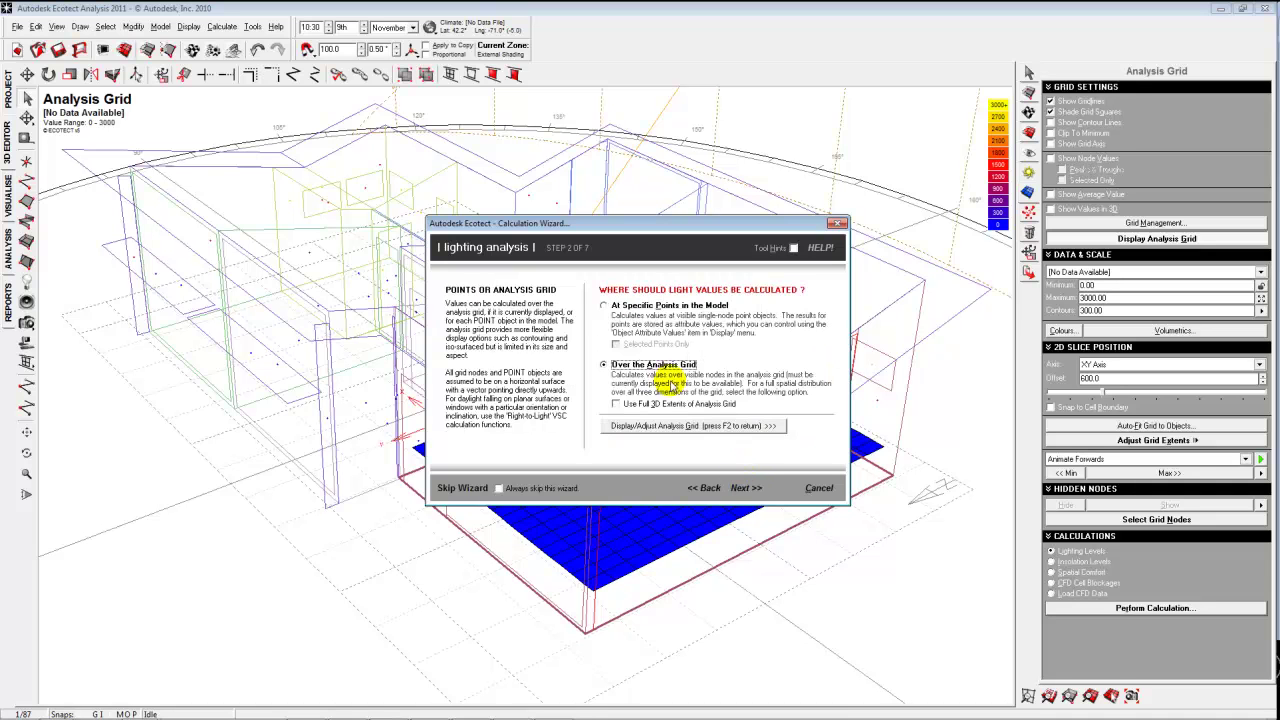
{"action": "left_click", "coordinate": [746, 489]}
{"action": "left_click", "coordinate": [746, 491]}
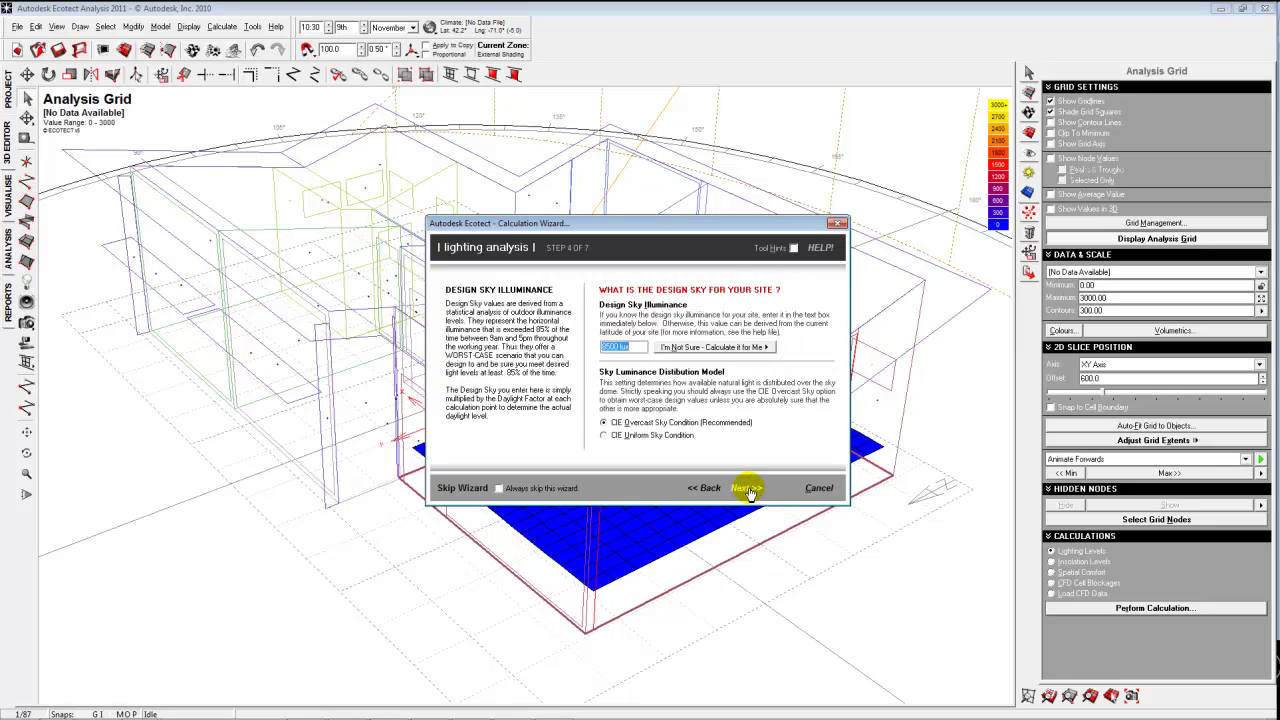
{"action": "left_click", "coordinate": [748, 490]}
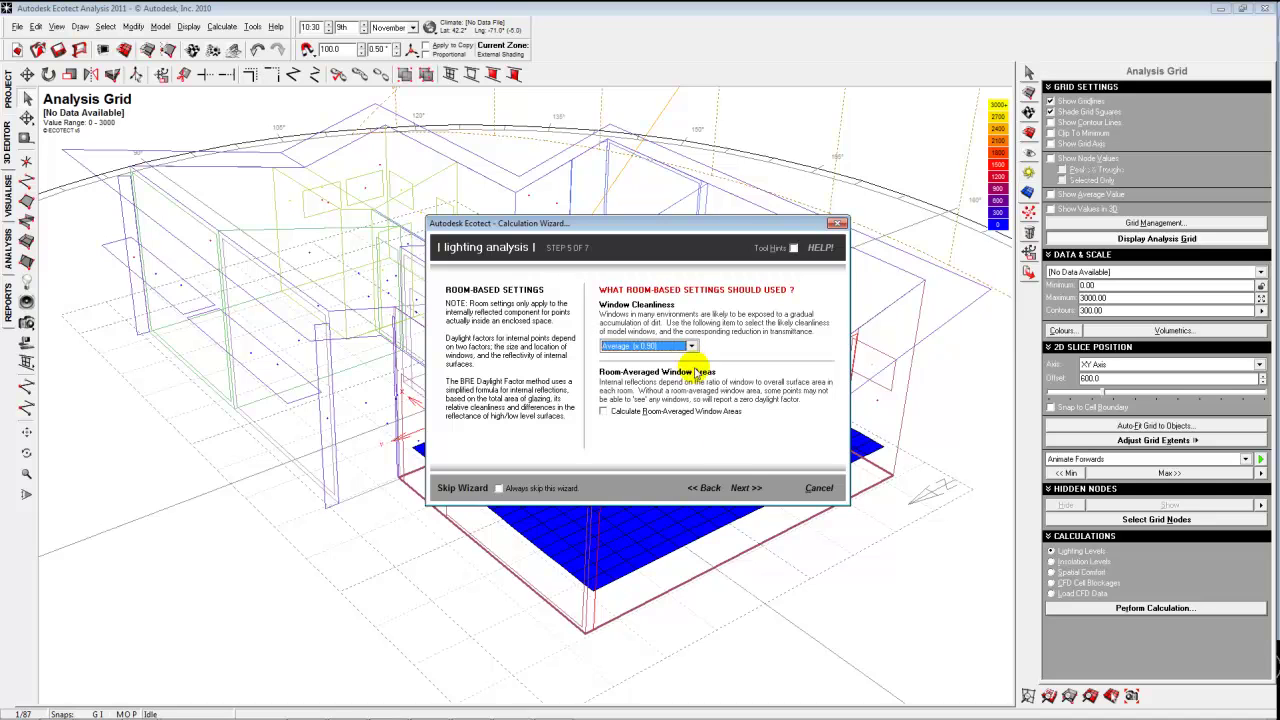
{"action": "left_click", "coordinate": [748, 489]}
{"action": "left_click", "coordinate": [748, 489]}
{"action": "left_click", "coordinate": [750, 490]}
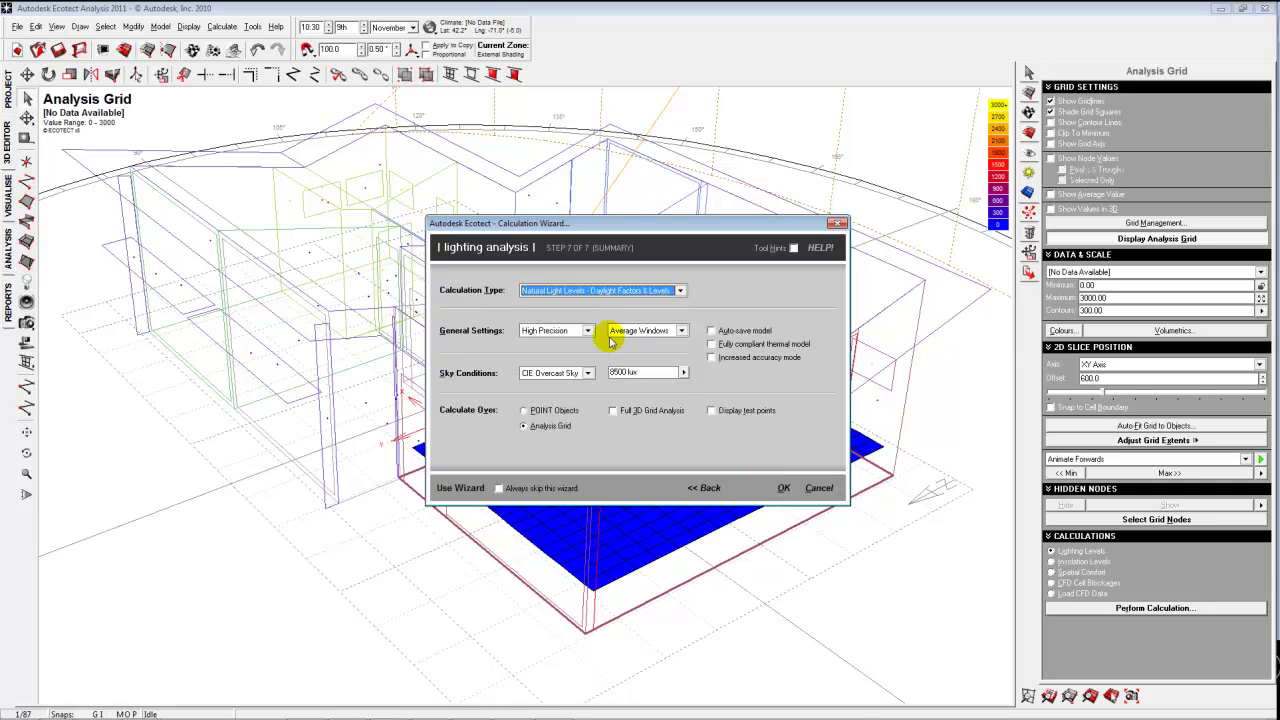
{"action": "left_click", "coordinate": [786, 488]}
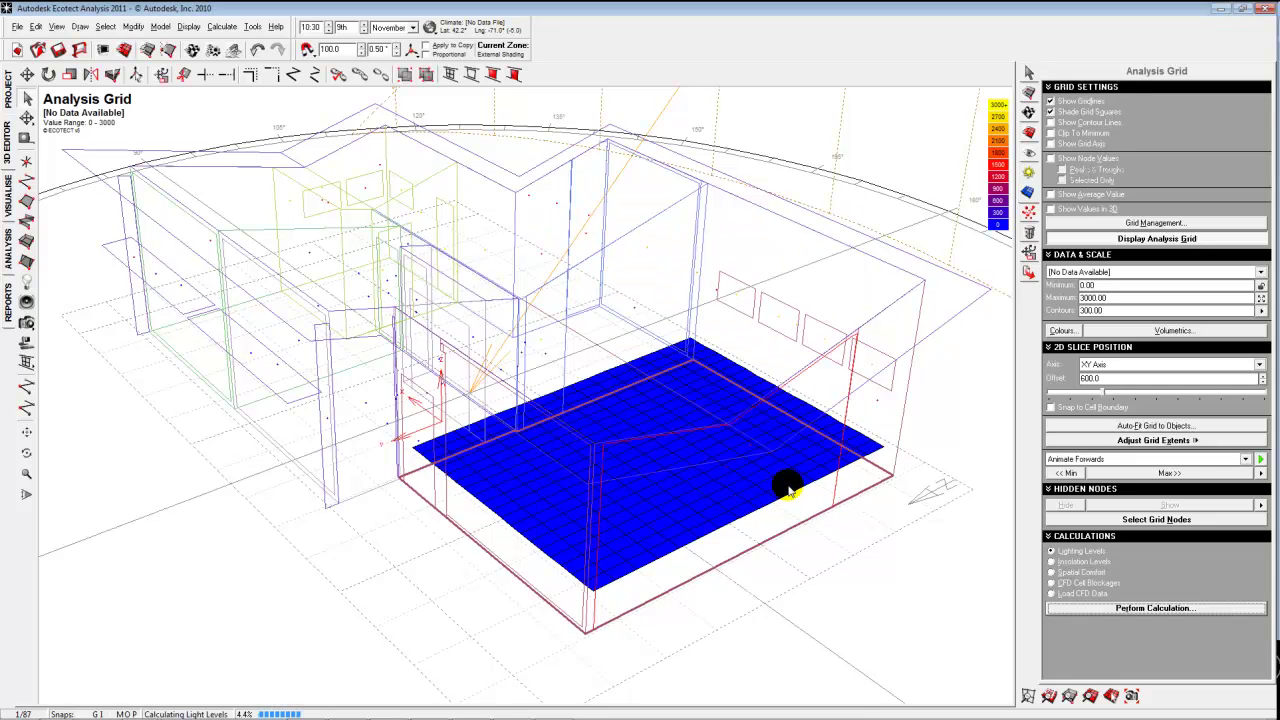
Wait for the daylight calculation to finish, mapping 6.3–26.3% daylight factors on the floor grid.
{"action": "left_click", "coordinate": [496, 602]}
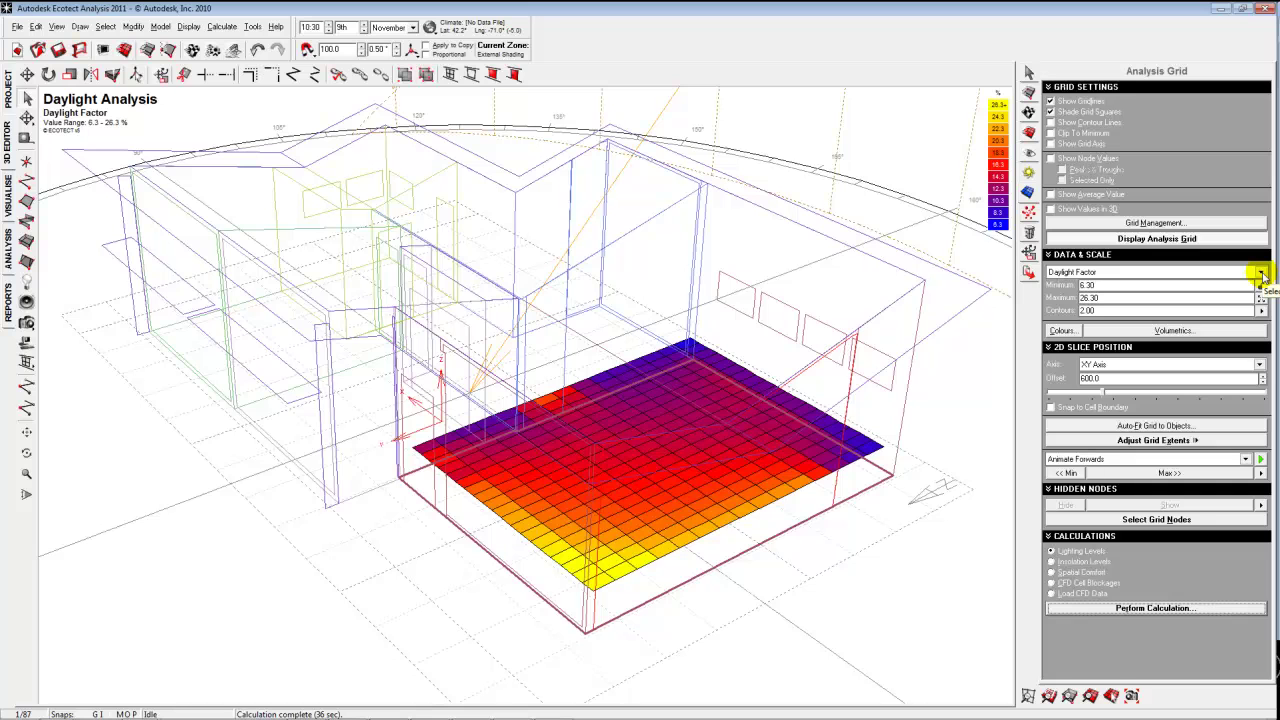
Turn on node value labels limited to peaks and troughs, and draw contour lines on the grid.
{"action": "left_click", "coordinate": [1051, 159]}
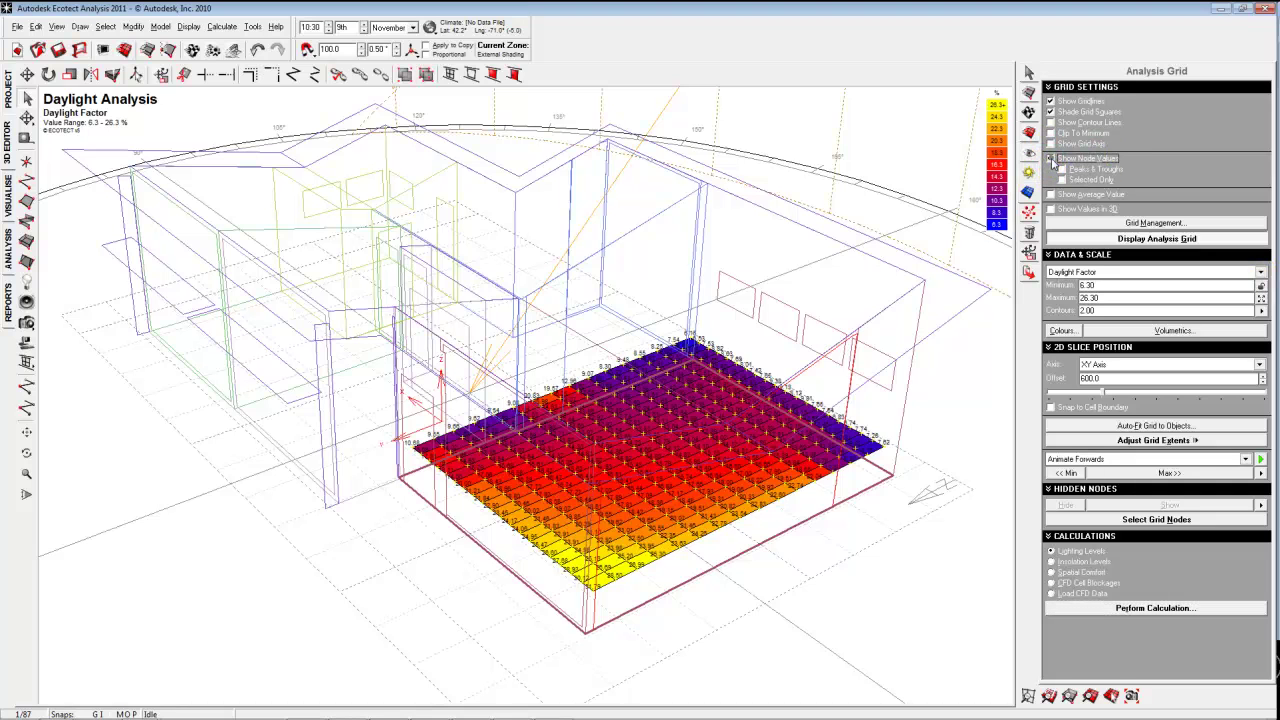
{"action": "left_click", "coordinate": [1062, 170]}
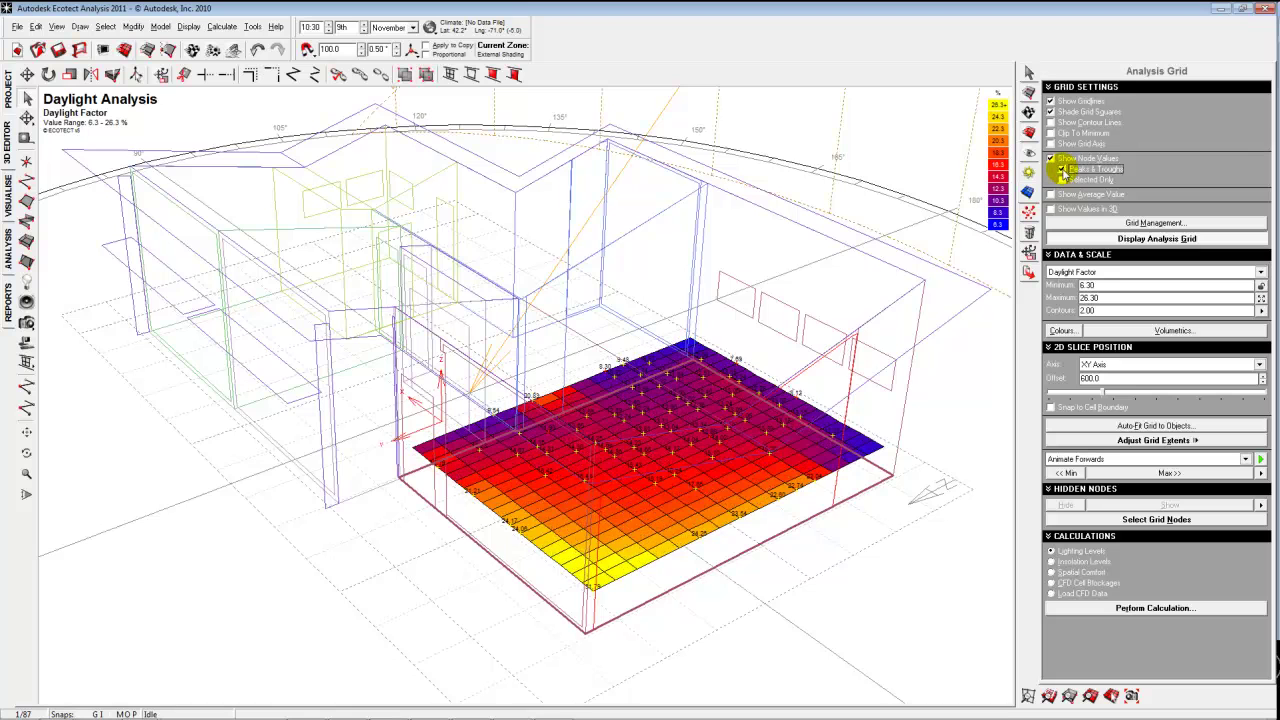
{"action": "left_click", "coordinate": [1050, 122]}
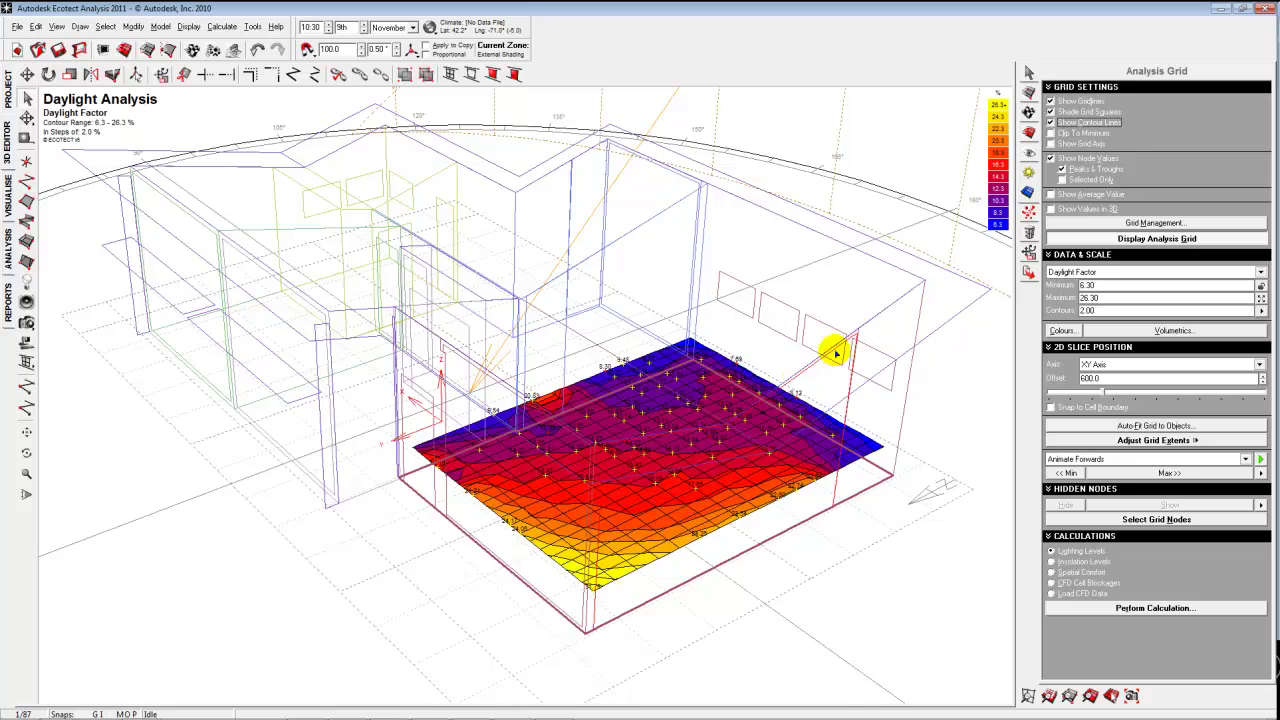
{"action": "scroll", "coordinate": [670, 540], "scroll_direction": "up", "scroll_amount": 3}
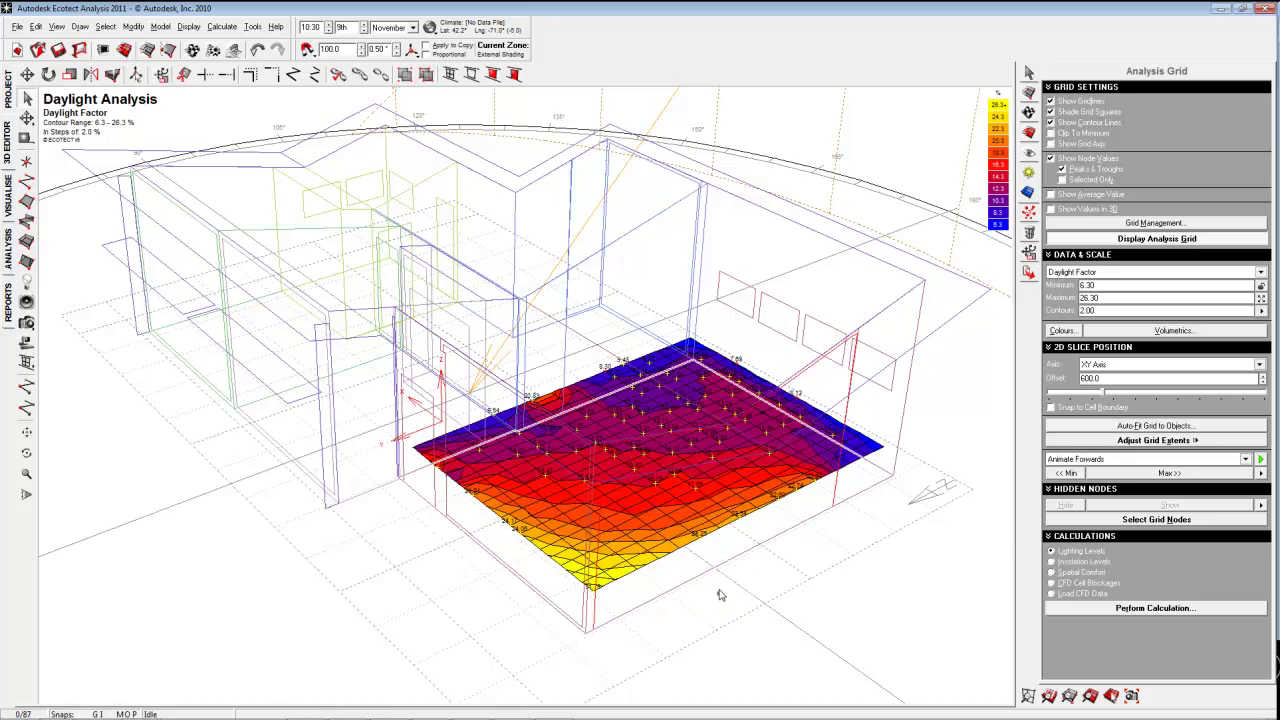
{"action": "scroll", "coordinate": [720, 552], "scroll_direction": "up", "scroll_amount": 1}
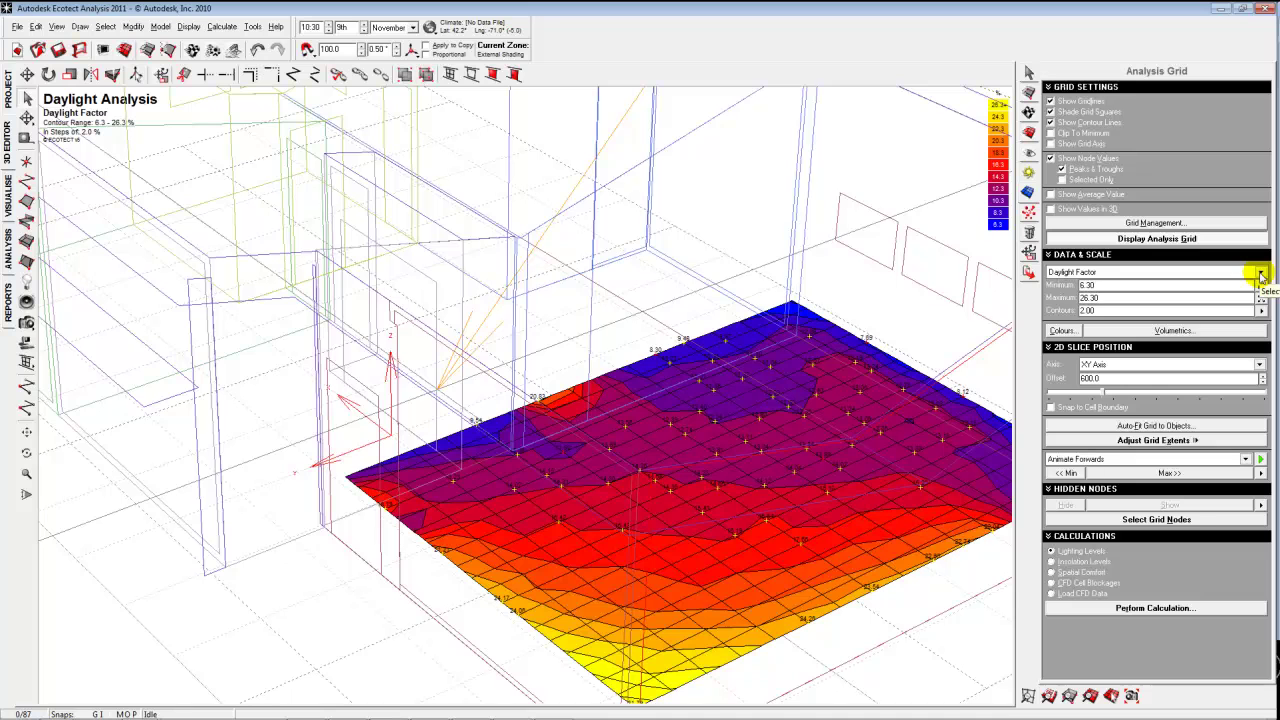
Switch the grid data to Daylighting Levels in lux (540–2840 lux) and inspect the results.
{"action": "left_click", "coordinate": [1261, 274]}
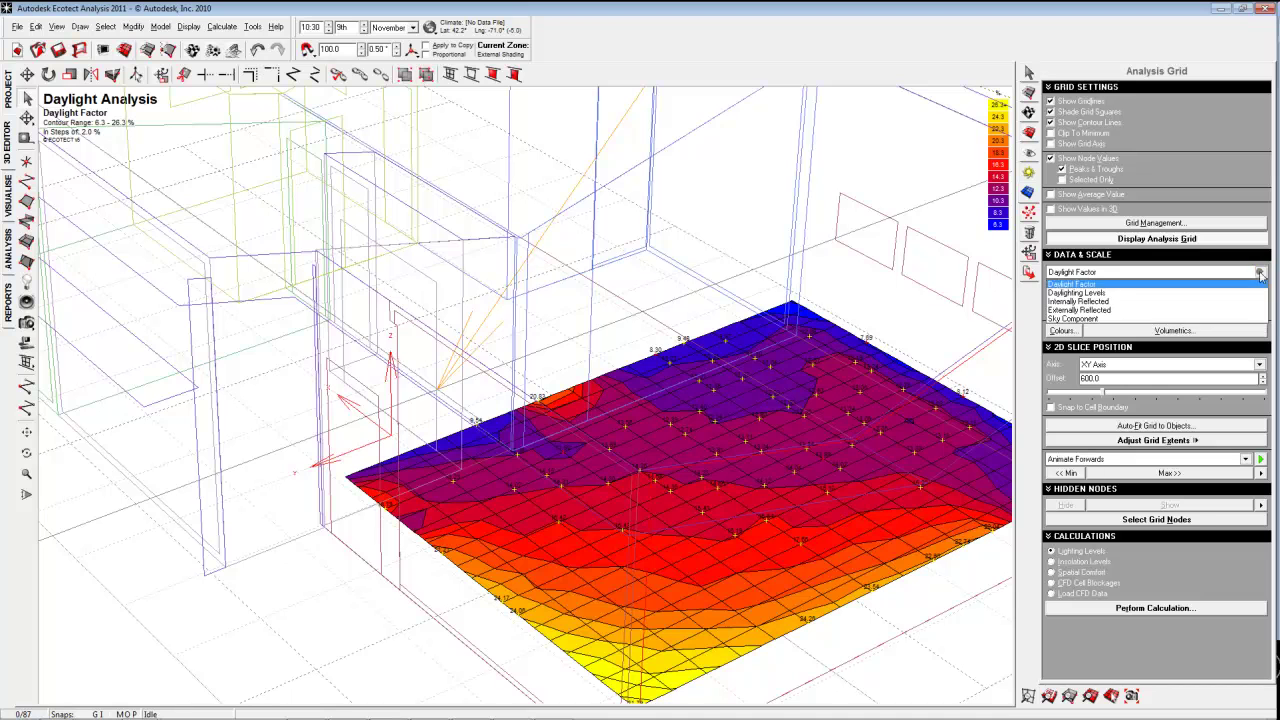
{"action": "left_click", "coordinate": [1126, 293]}
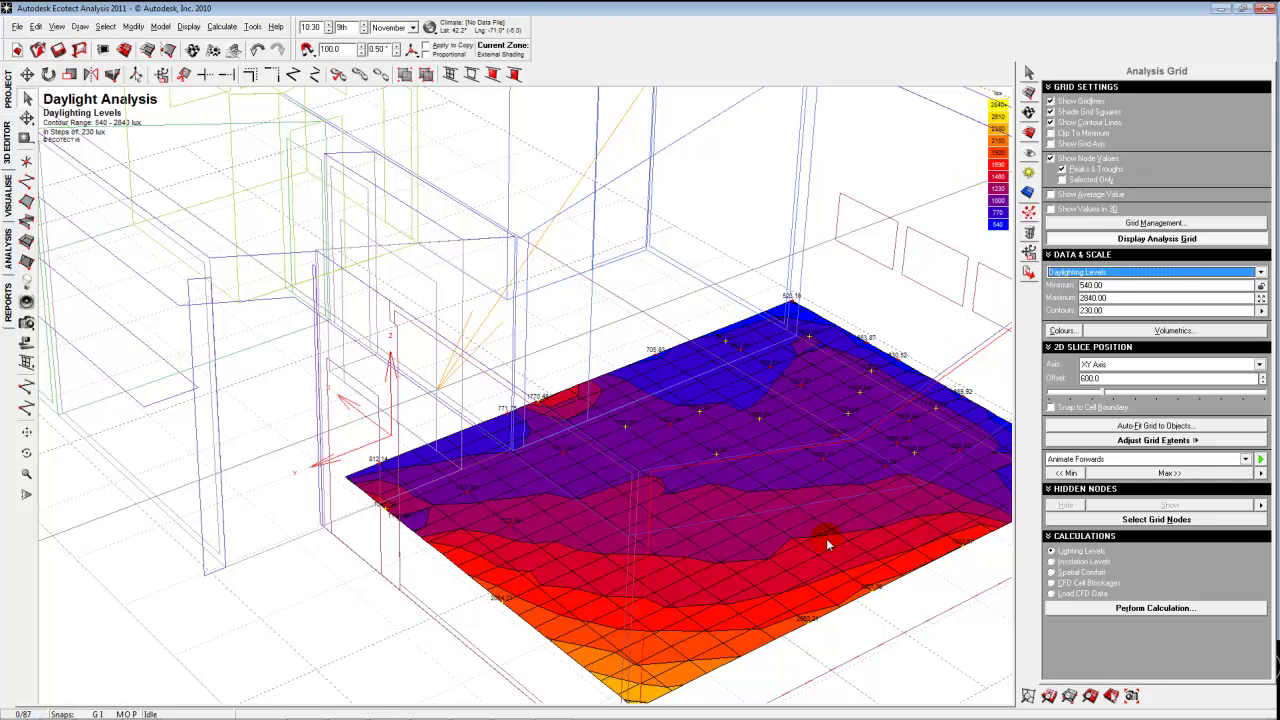
{"action": "mouse_move", "coordinate": [921, 605]}
{"action": "middle_mouse_down"}
{"action": "mouse_move", "coordinate": [980, 623]}
{"action": "mouse_move", "coordinate": [897, 624]}
{"action": "mouse_move", "coordinate": [915, 628]}
{"action": "middle_mouse_up"}
{"action": "scroll", "coordinate": [895, 603], "scroll_direction": "up", "scroll_amount": 1}
{"action": "scroll", "coordinate": [895, 603], "scroll_direction": "down", "scroll_amount": 1}
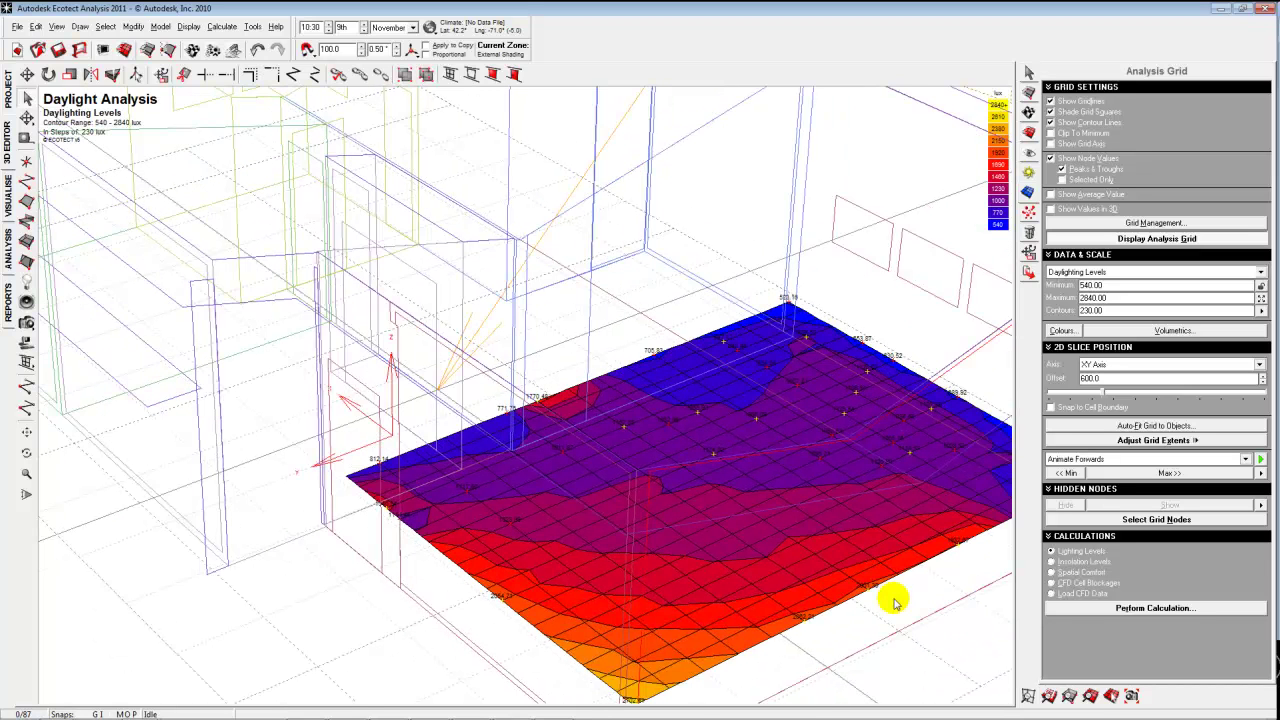
{"action": "scroll", "coordinate": [895, 601], "scroll_direction": "up", "scroll_amount": 1}
{"action": "scroll", "coordinate": [895, 601], "scroll_direction": "down", "scroll_amount": 1}
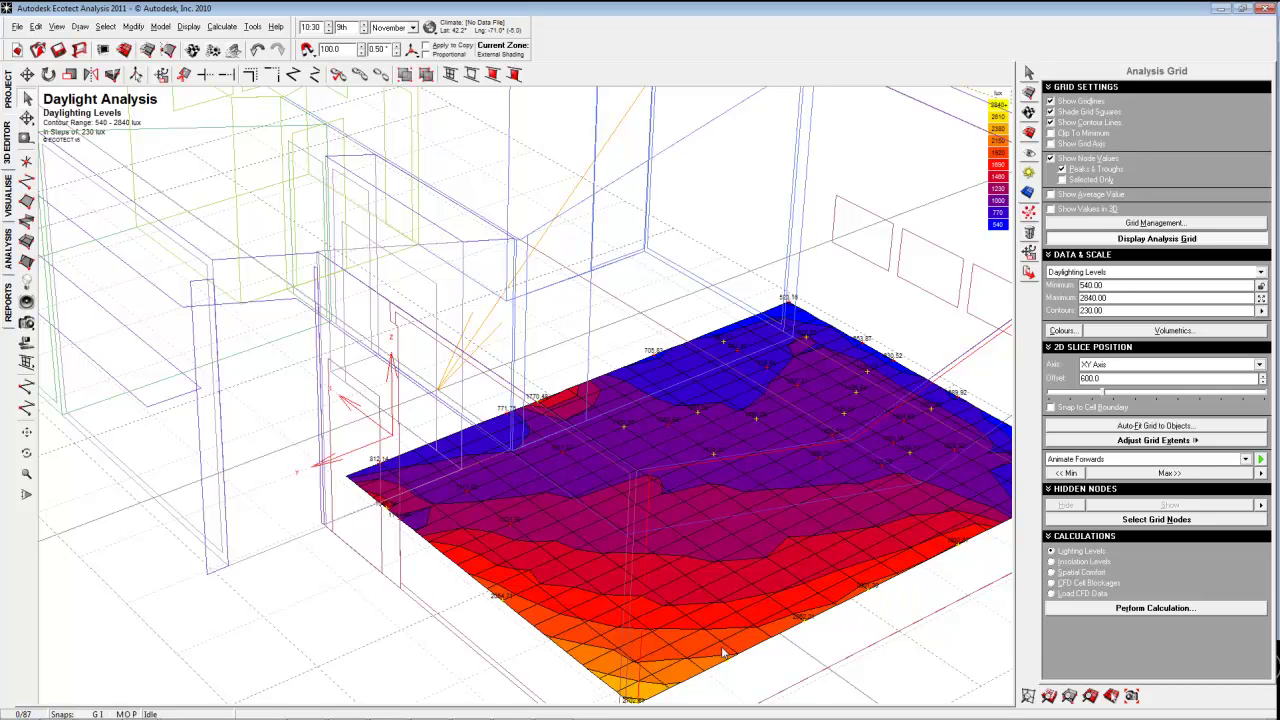
{"action": "left_click", "coordinate": [757, 382]}
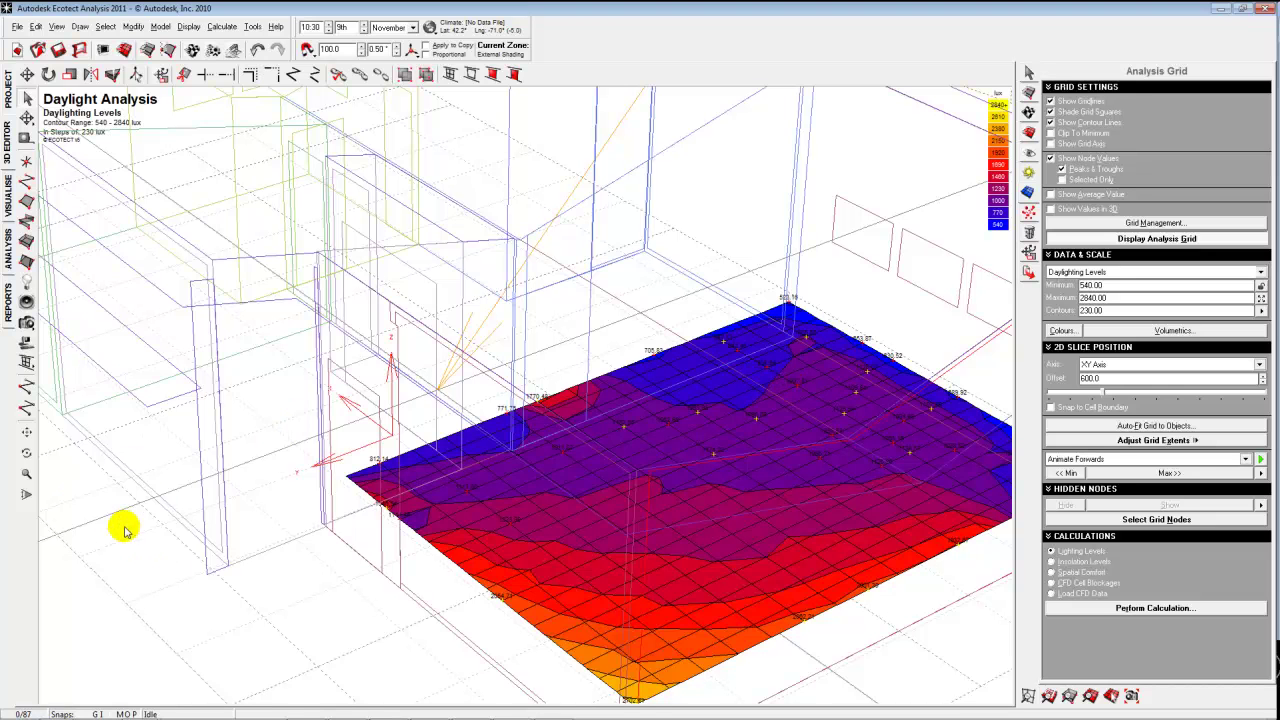
{"action": "scroll", "coordinate": [125, 531], "scroll_direction": "down", "scroll_amount": 5}
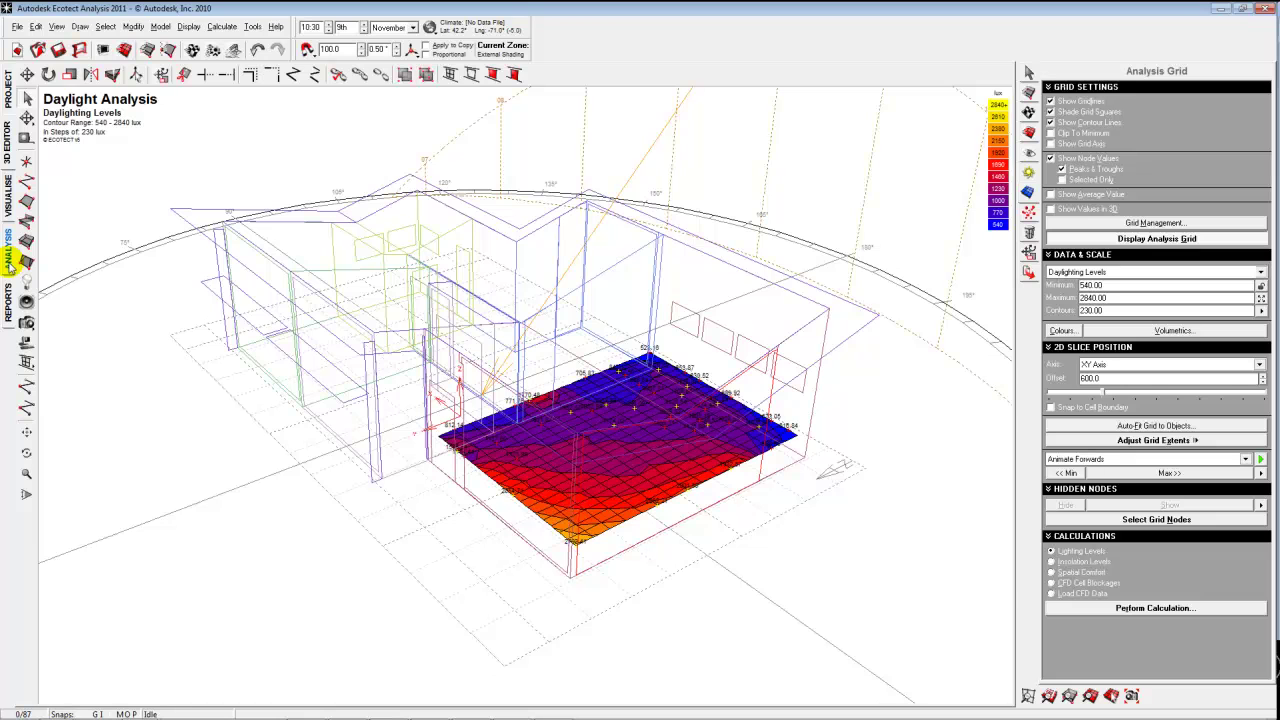
On the Analysis tab, select Passive Gains Breakdown as the thermal calculation and run it.
{"action": "left_click", "coordinate": [8, 262]}
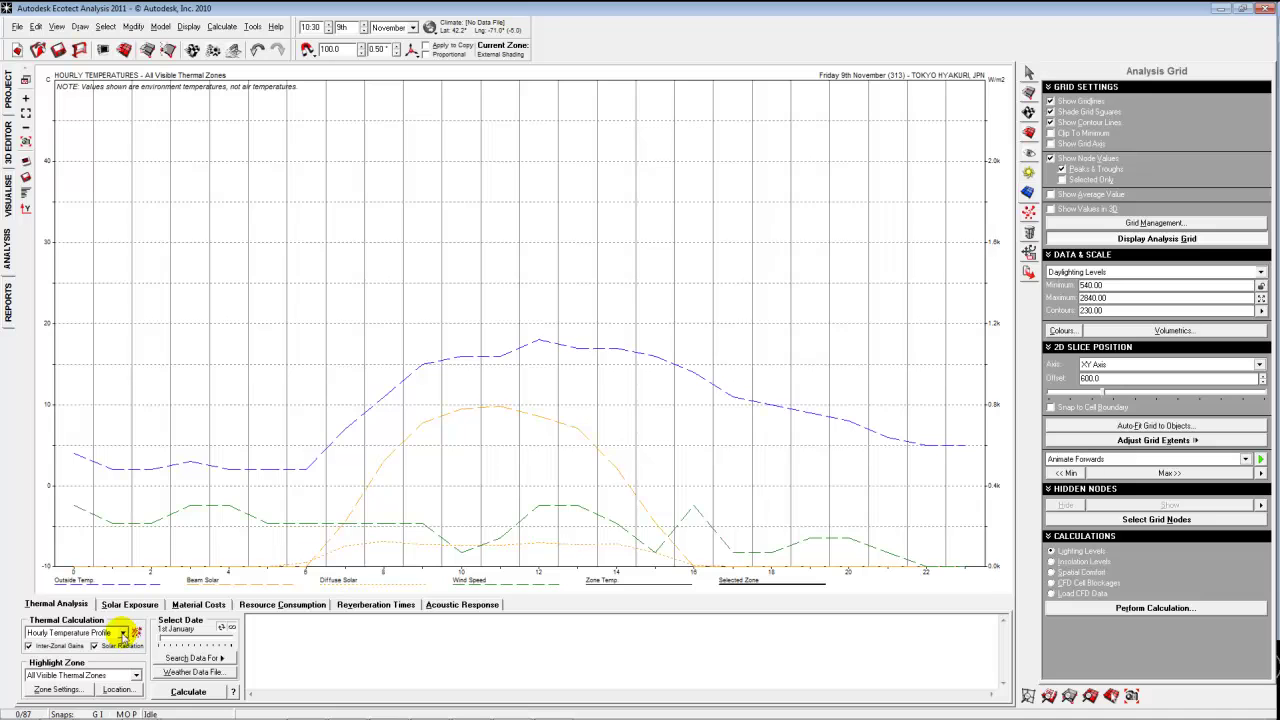
{"action": "left_click", "coordinate": [123, 633]}
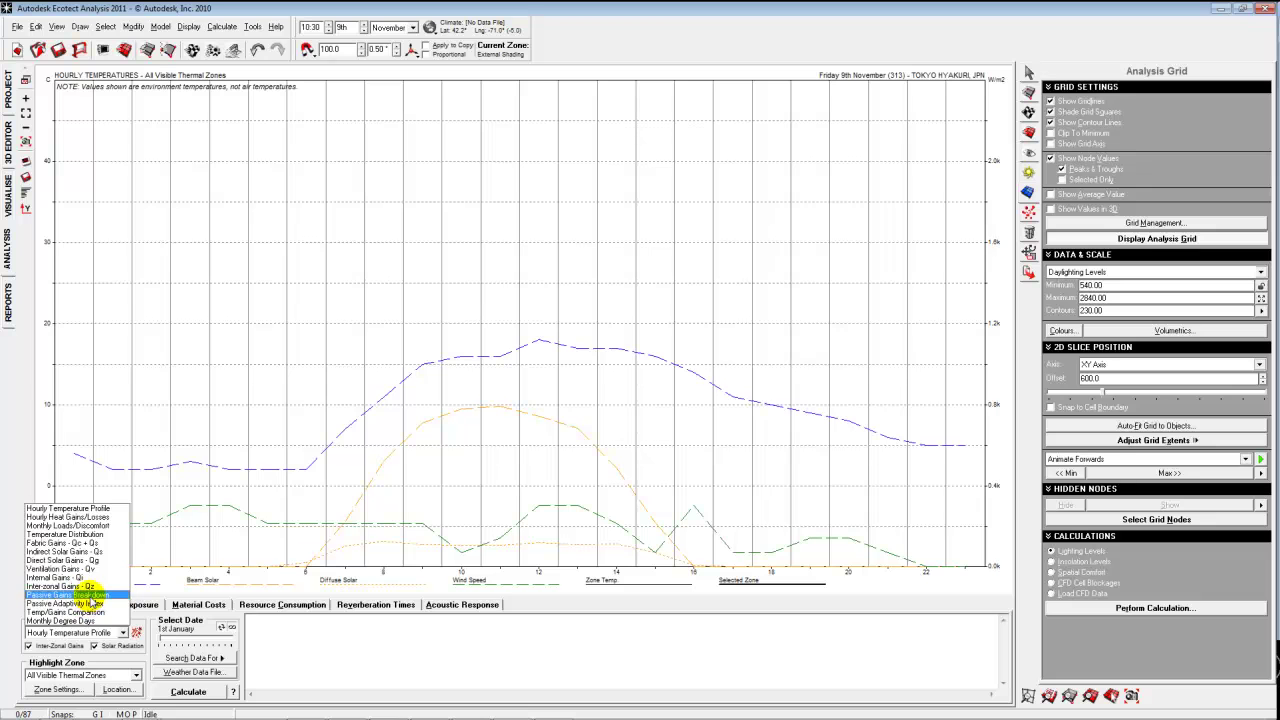
{"action": "left_click", "coordinate": [92, 596]}
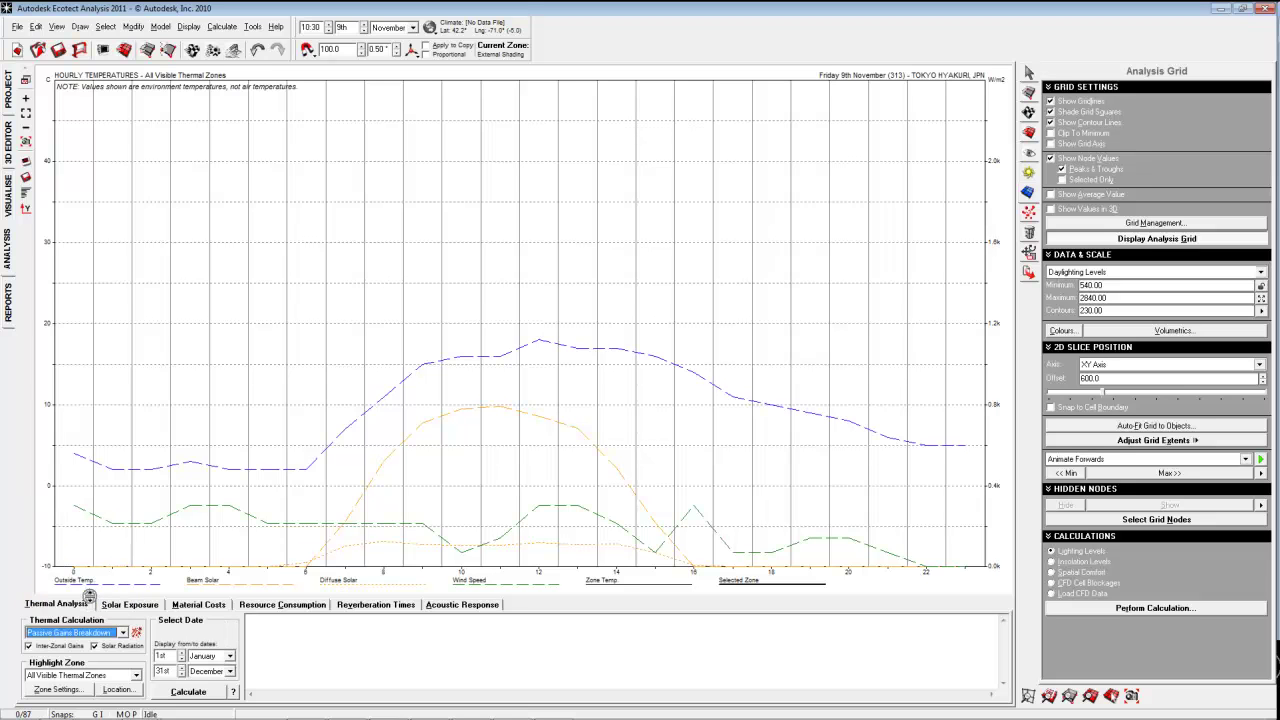
{"action": "left_click", "coordinate": [178, 695]}
Confirm the recalculation to get the yearly gains graph: fabric 86.9% of losses, sol-air 69.1% of gains.
{"action": "left_click", "coordinate": [649, 395]}
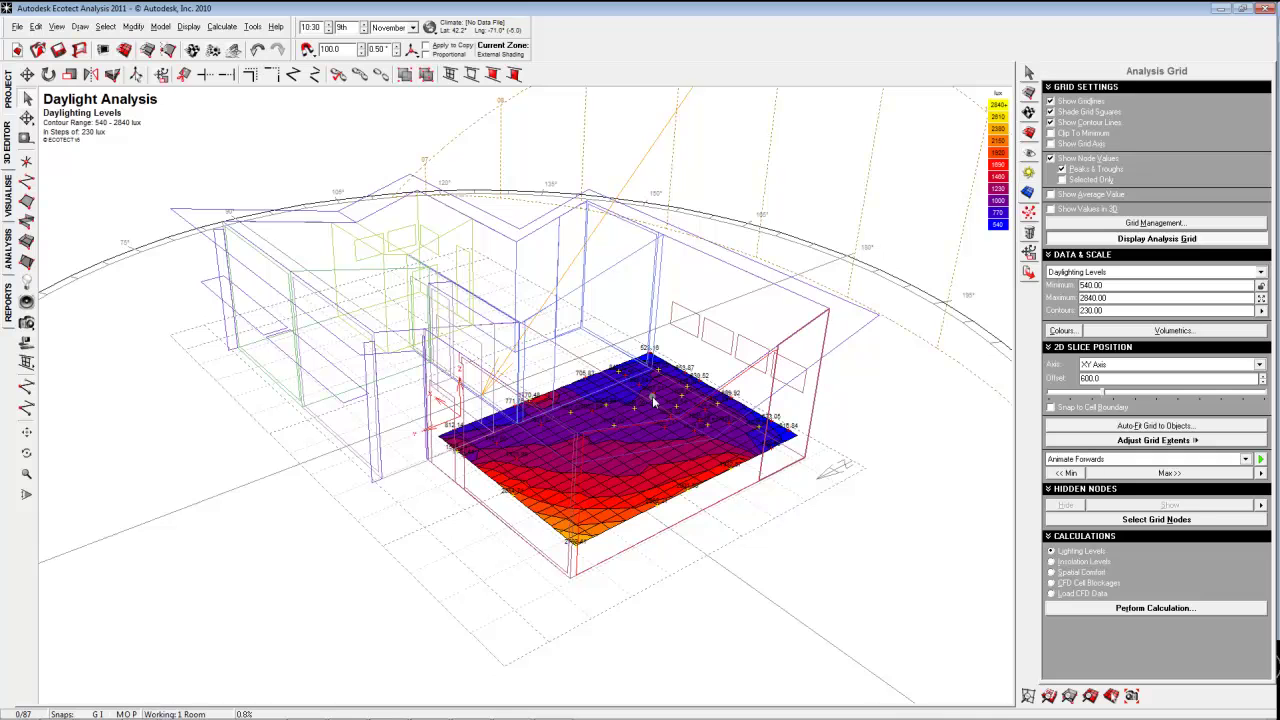
{"action": "left_click", "coordinate": [652, 400]}
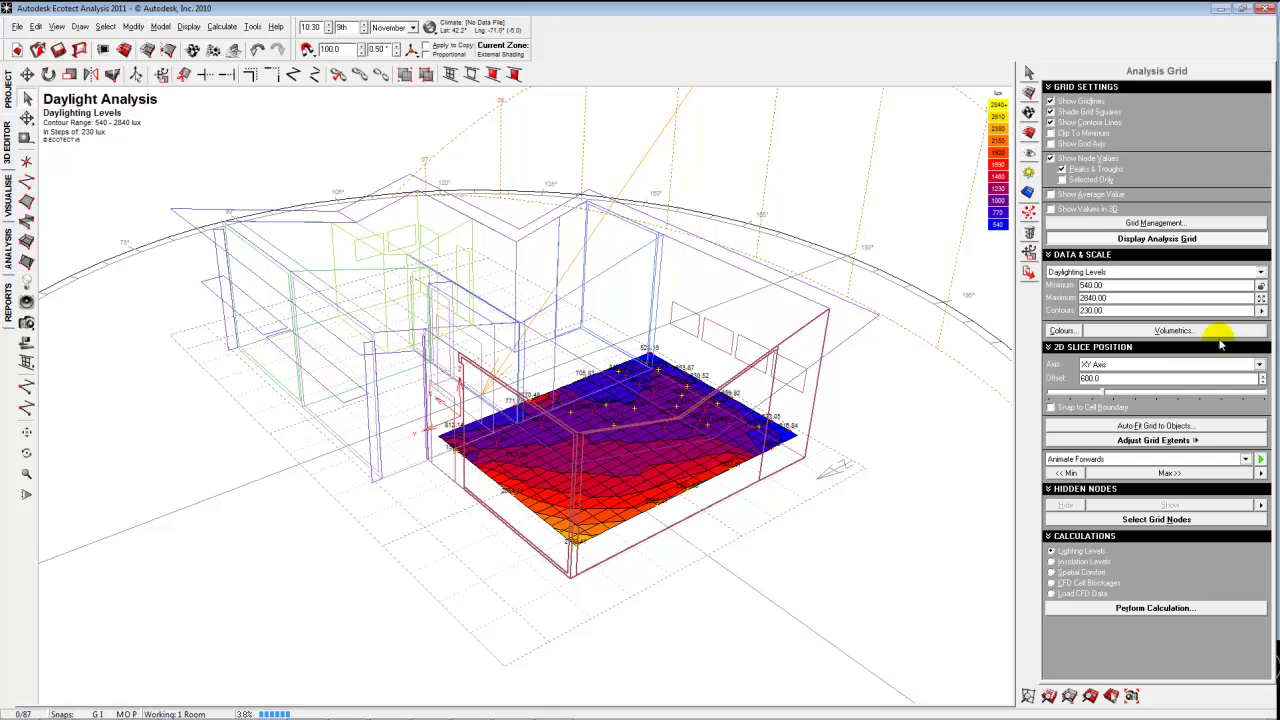
{"action": "left_click", "coordinate": [1158, 244]}
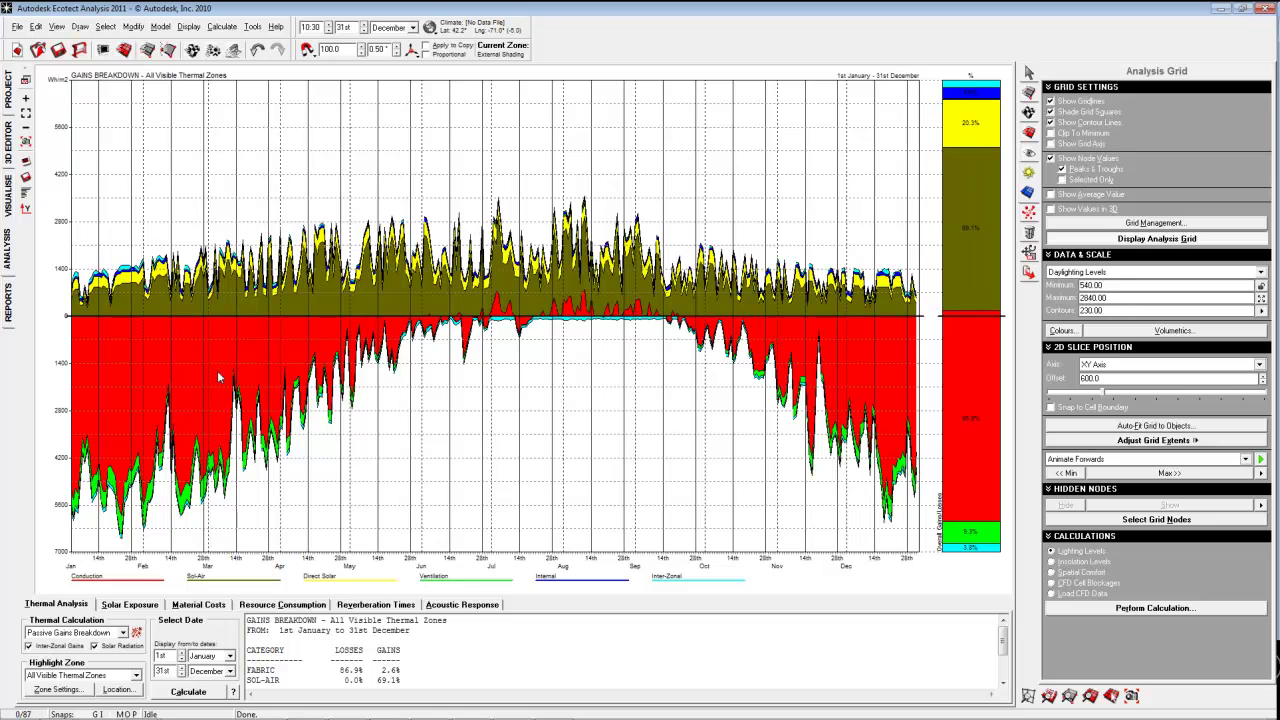
Go to the project's Site Specifics page and turn the North Offset dial to 173°.
{"action": "left_click", "coordinate": [427, 30]}
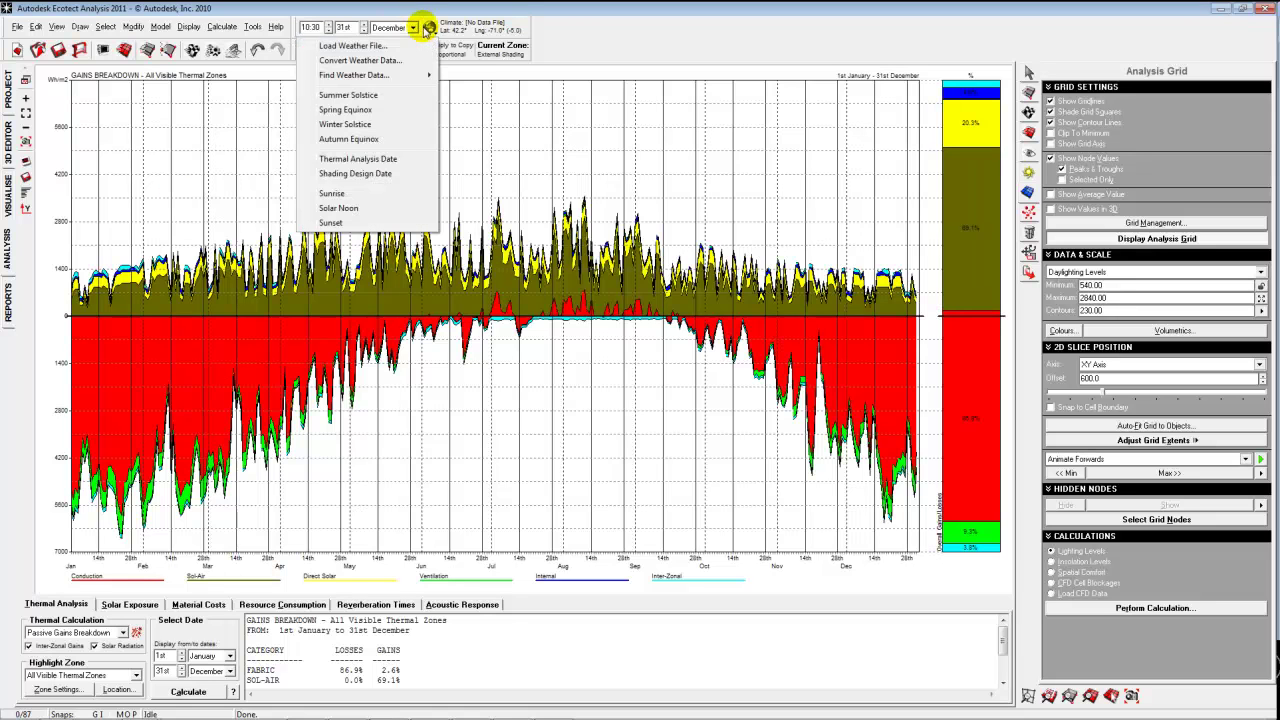
{"action": "left_click", "coordinate": [568, 35]}
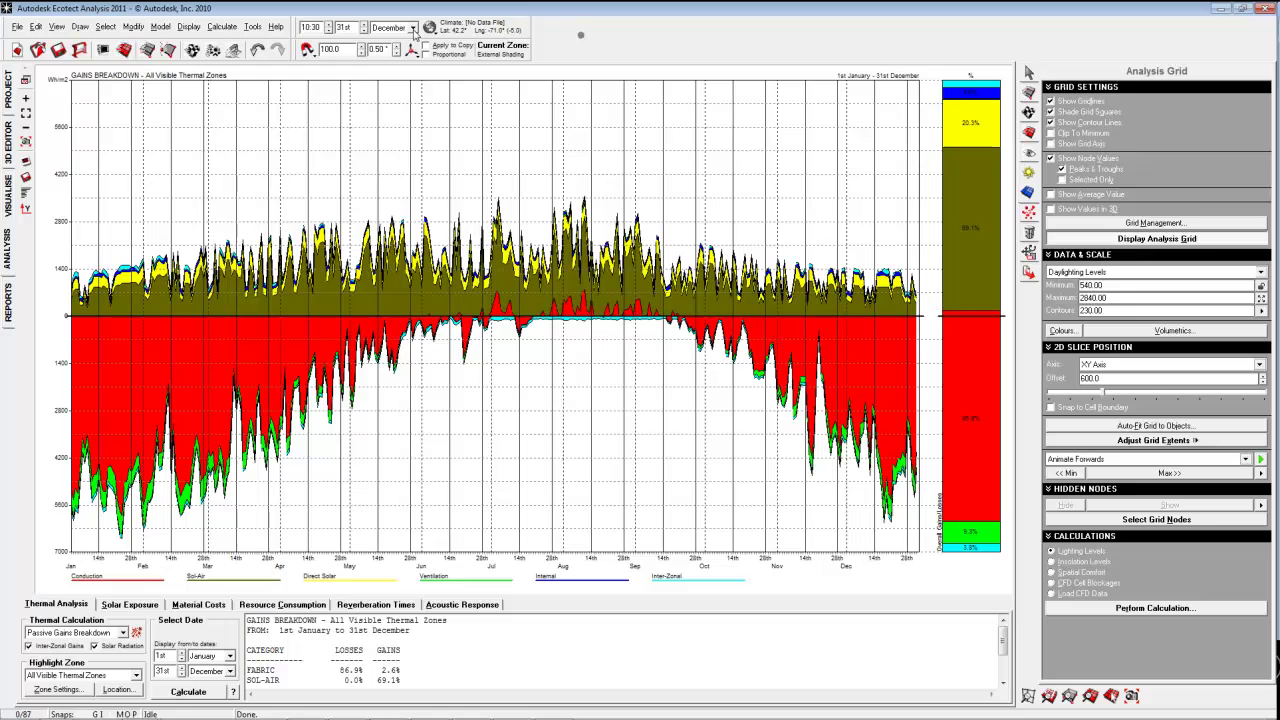
{"action": "left_click", "coordinate": [222, 27]}
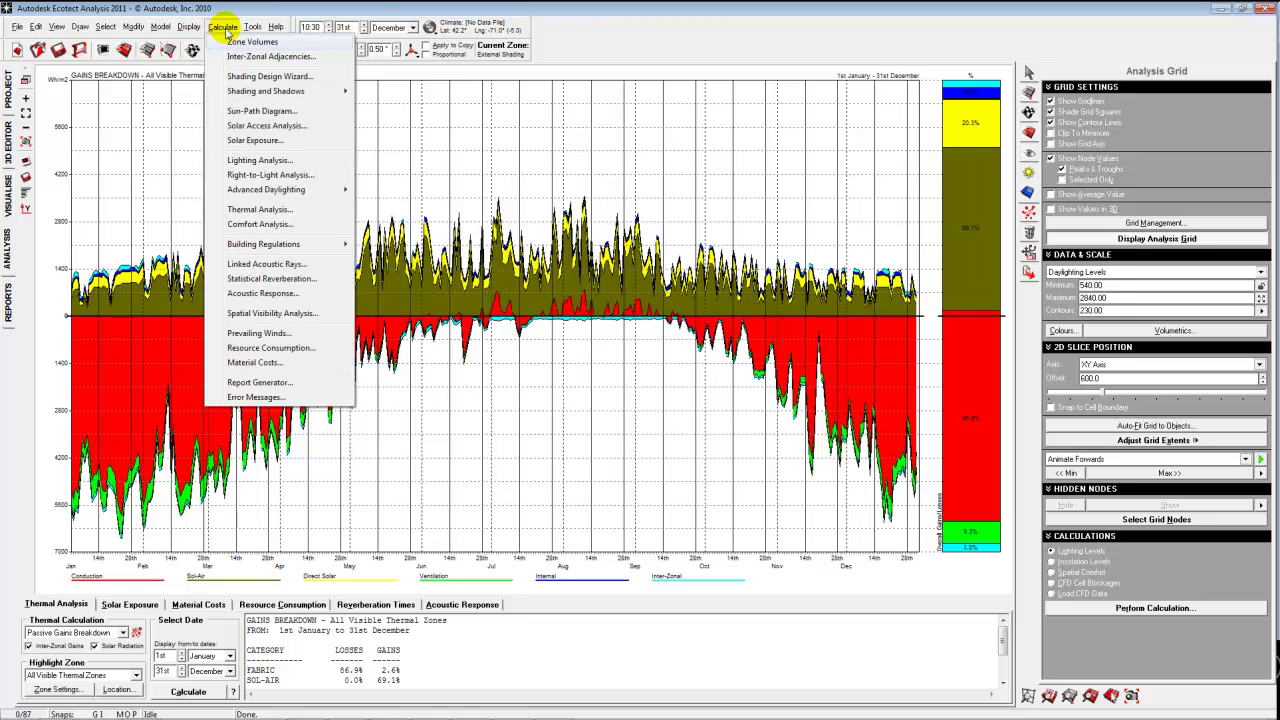
{"action": "left_click", "coordinate": [253, 27]}
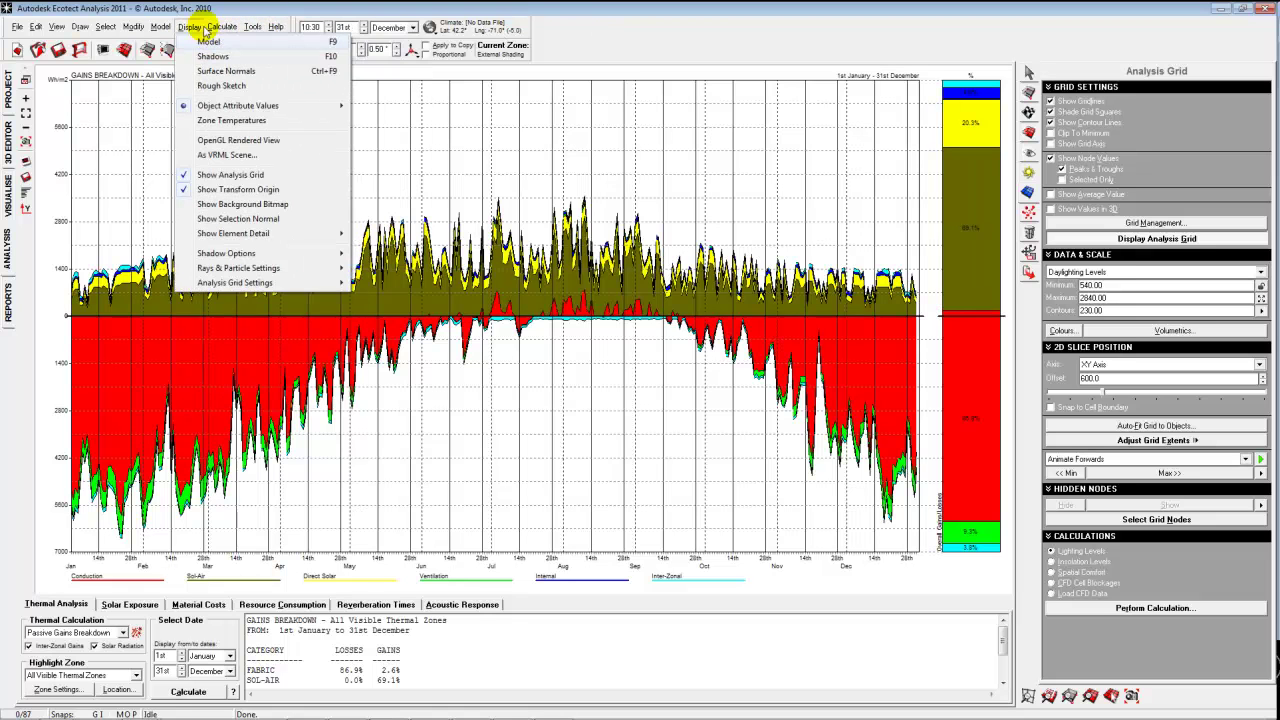
{"action": "mouse_move", "coordinate": [224, 28]}
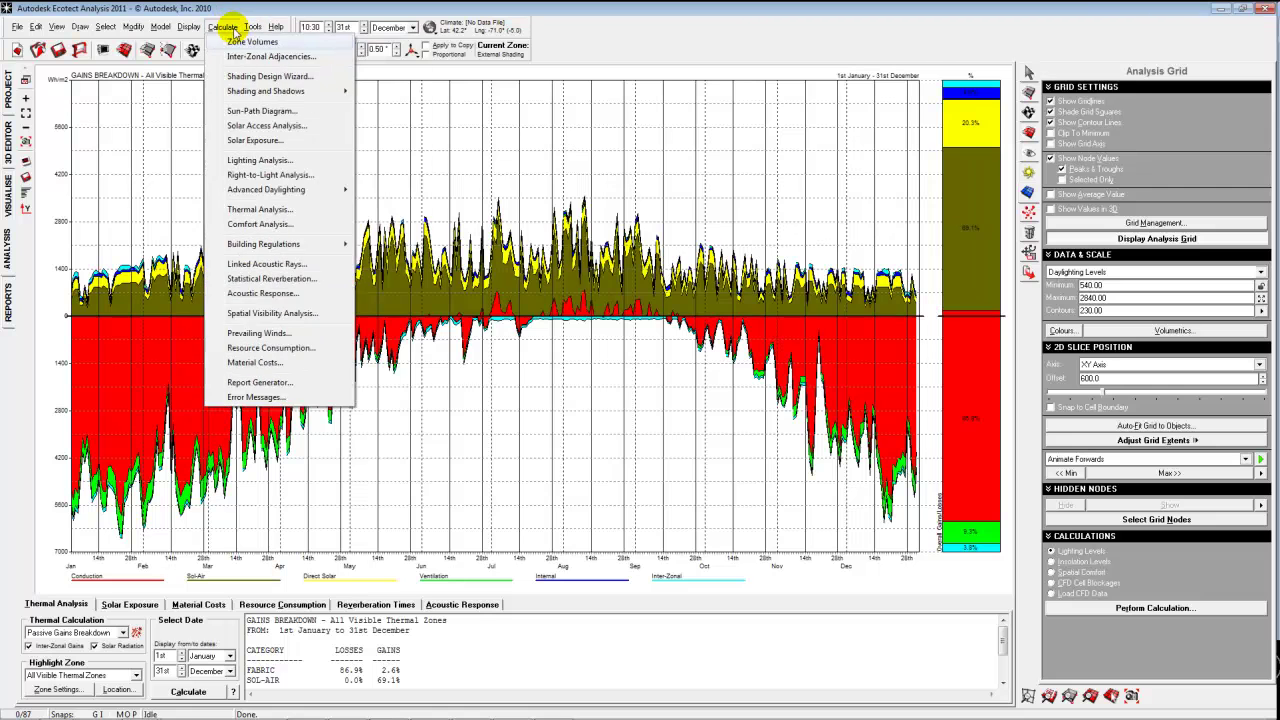
{"action": "mouse_move", "coordinate": [169, 34]}
{"action": "left_click", "coordinate": [199, 134]}
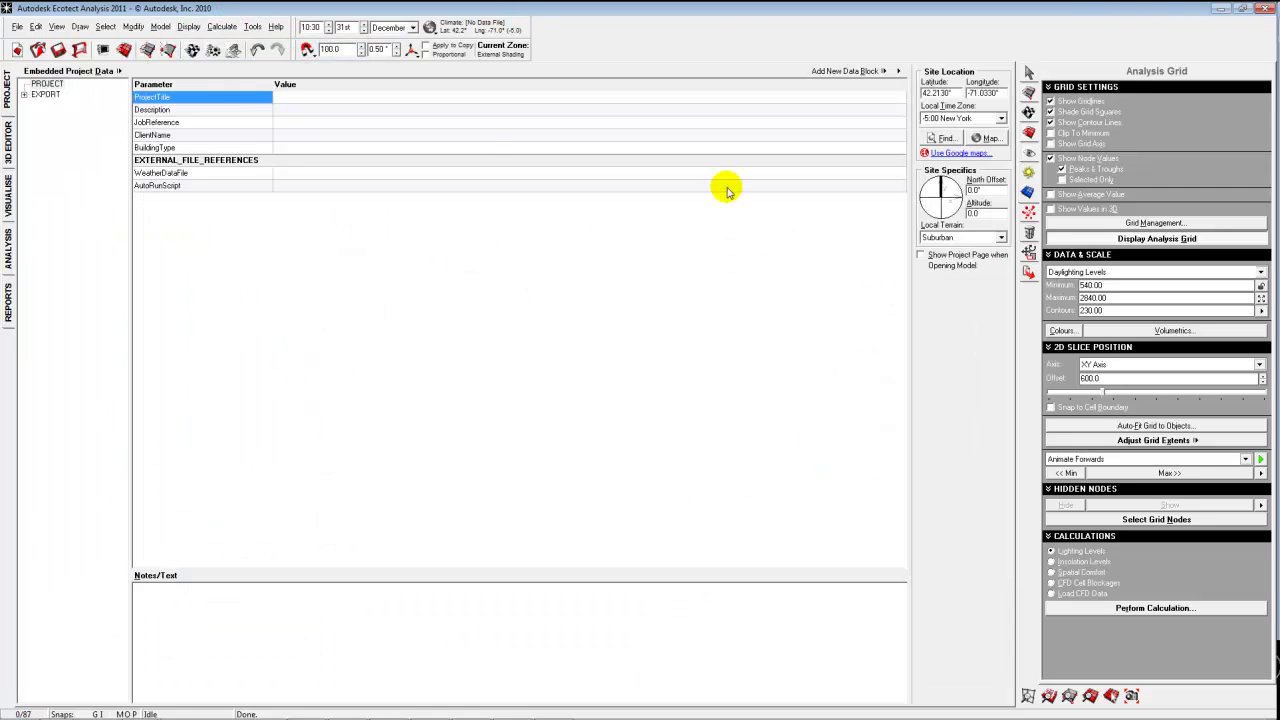
{"action": "left_click_drag", "start_coordinate": [941, 191], "coordinate": [944, 208]}
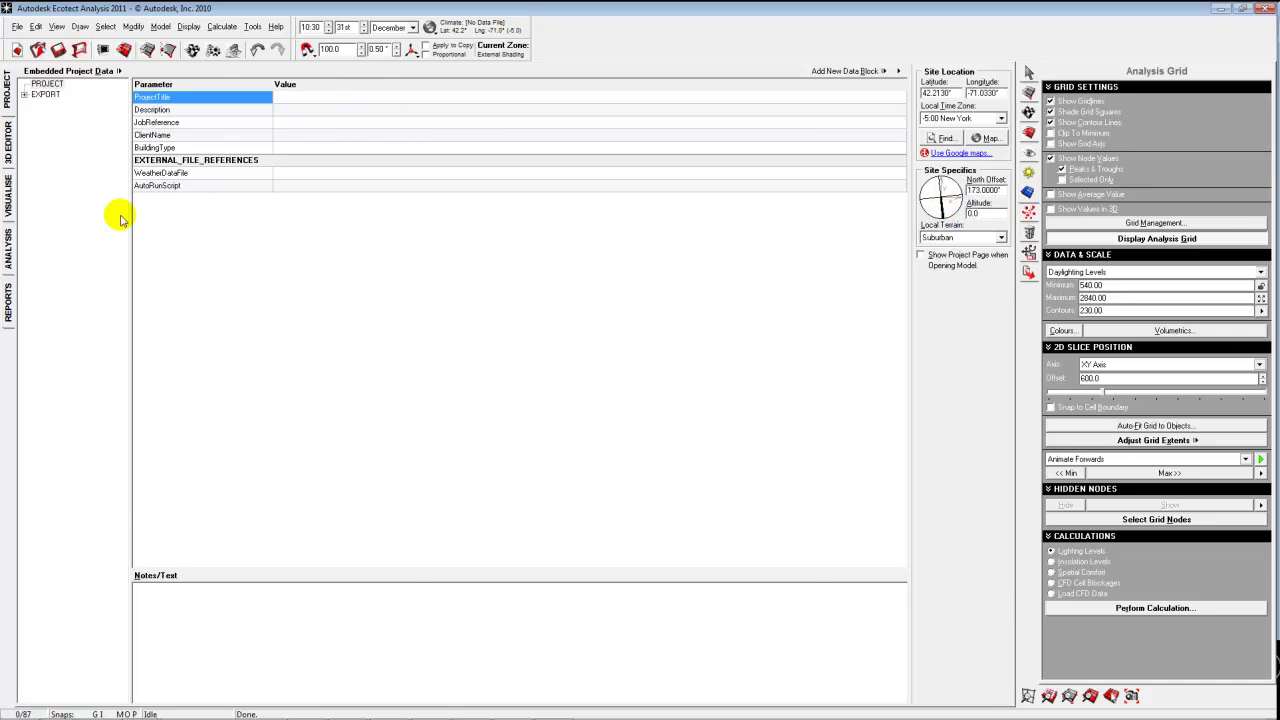
Rerun the gains breakdown for the rotated building and read the SOLAR row at 27.2%.
{"action": "left_click", "coordinate": [12, 260]}
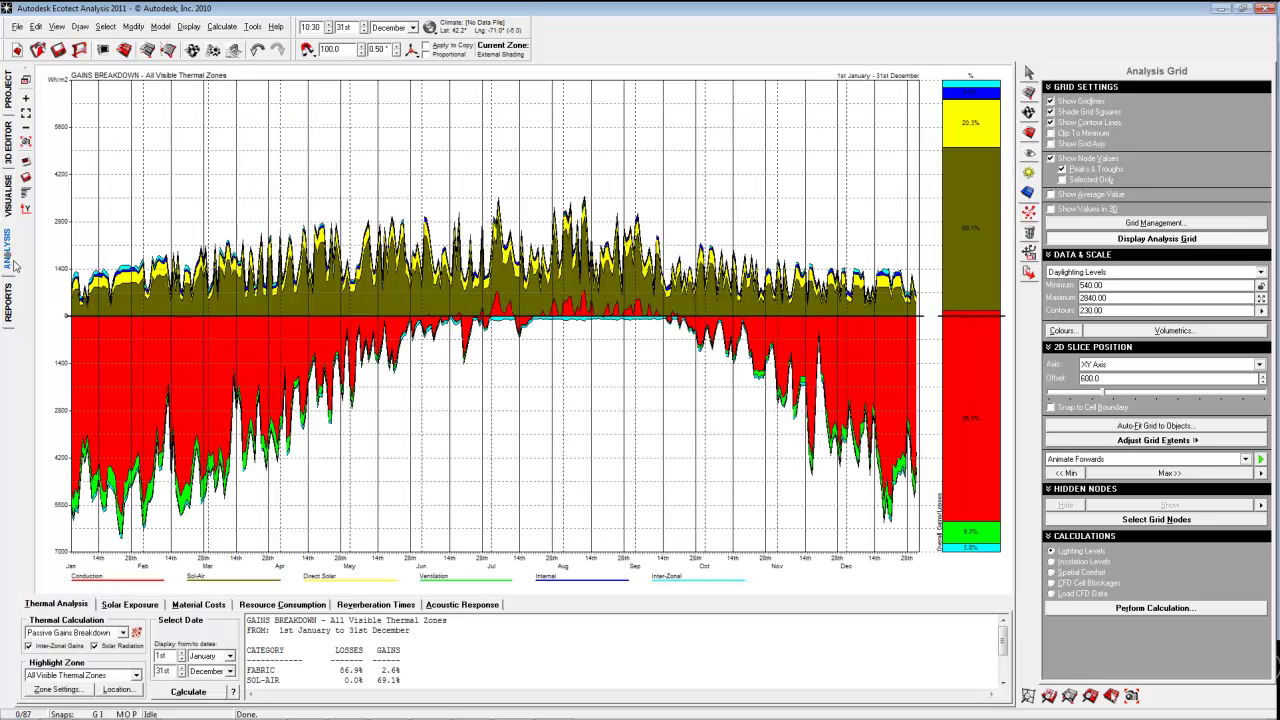
{"action": "left_click", "coordinate": [192, 692]}
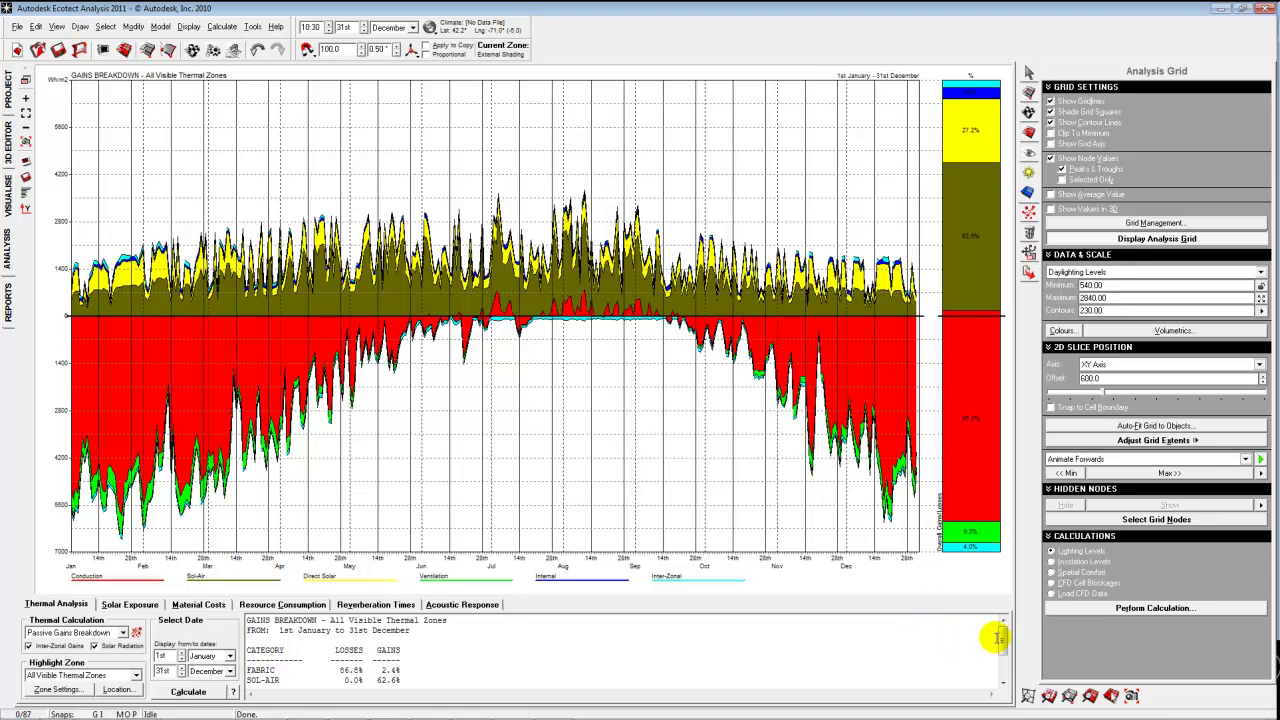
{"action": "left_click_drag", "start_coordinate": [1006, 636], "coordinate": [1004, 658]}
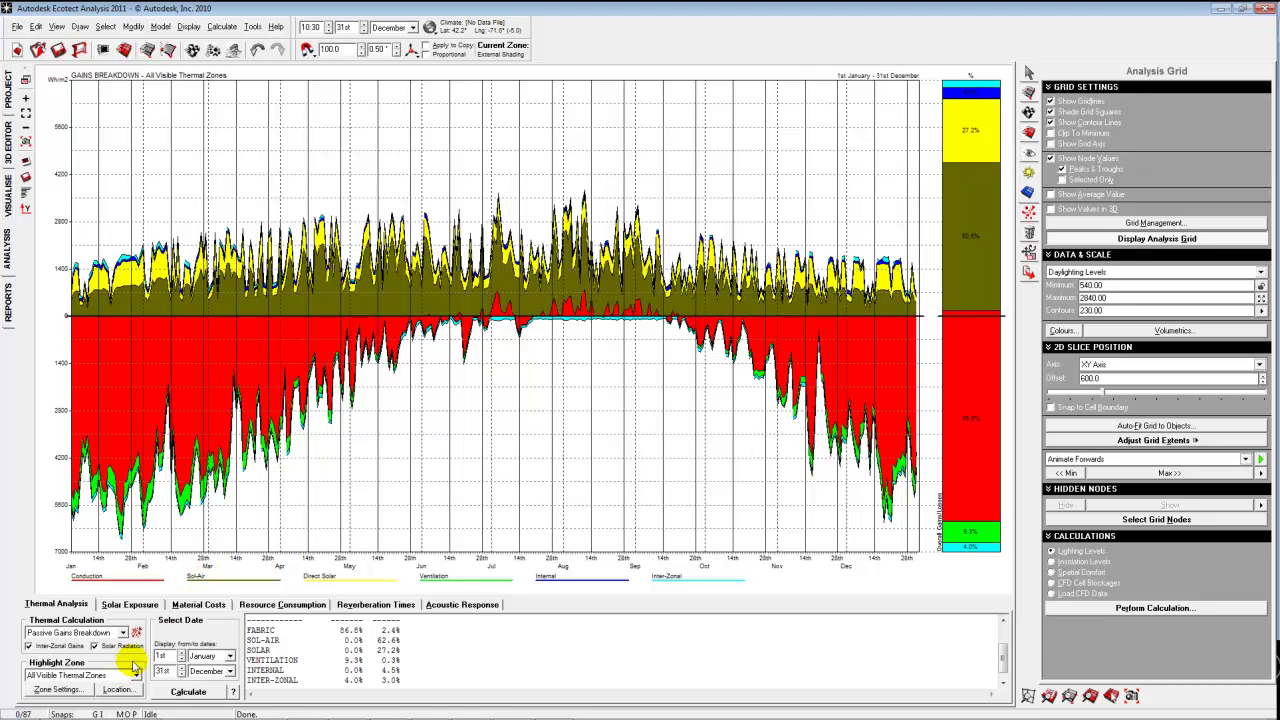
Calculate Hourly Heat Gains/Losses and change the analysis date to 30th June.
{"action": "left_click", "coordinate": [122, 633]}
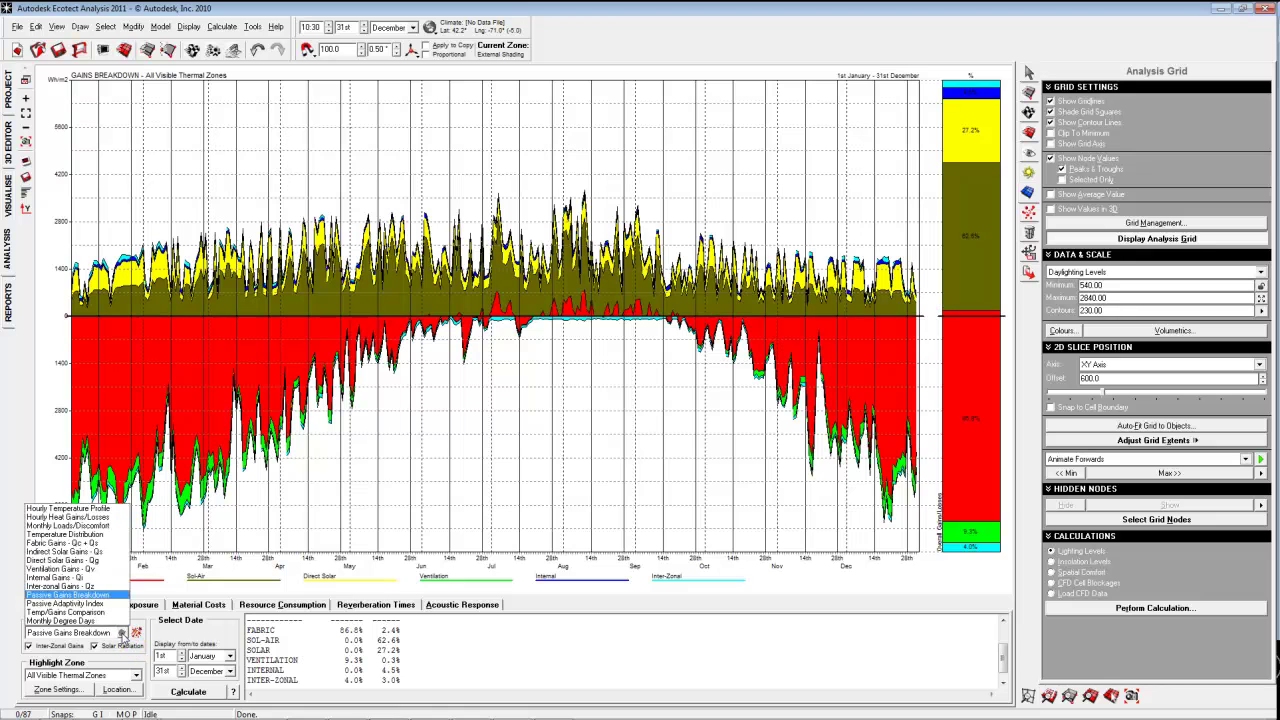
{"action": "left_click", "coordinate": [93, 517]}
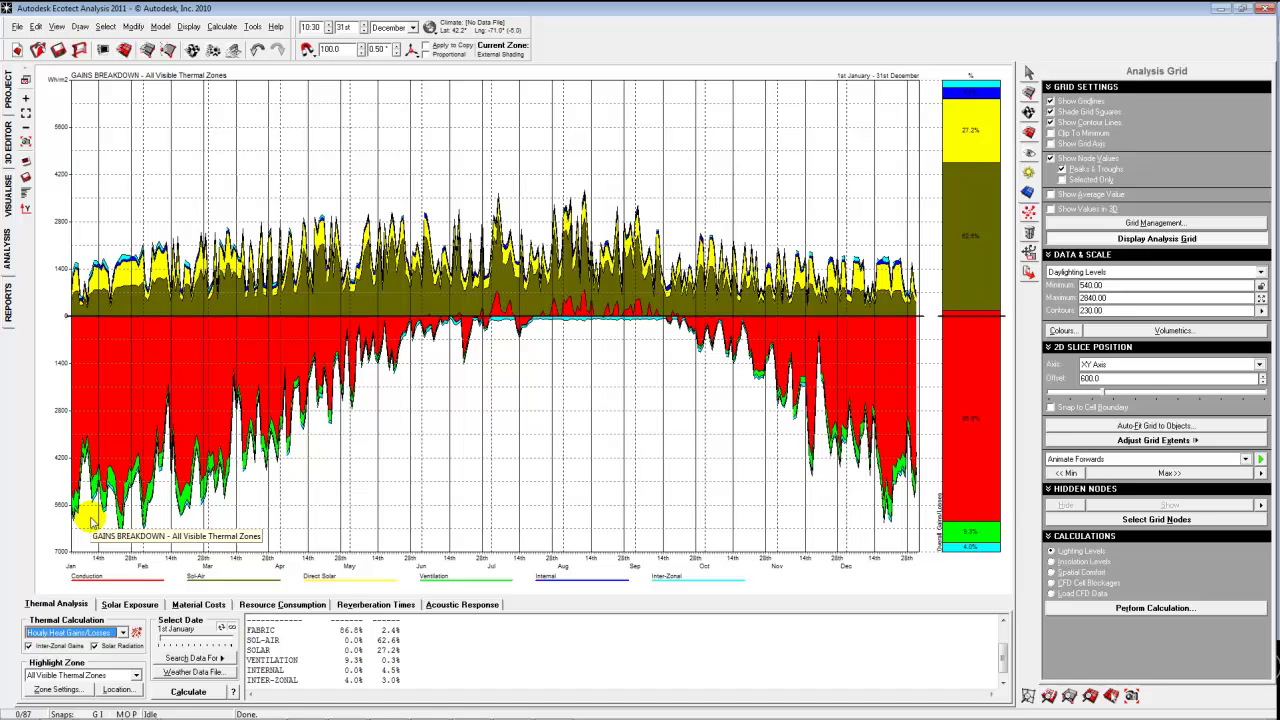
{"action": "left_click", "coordinate": [188, 690]}
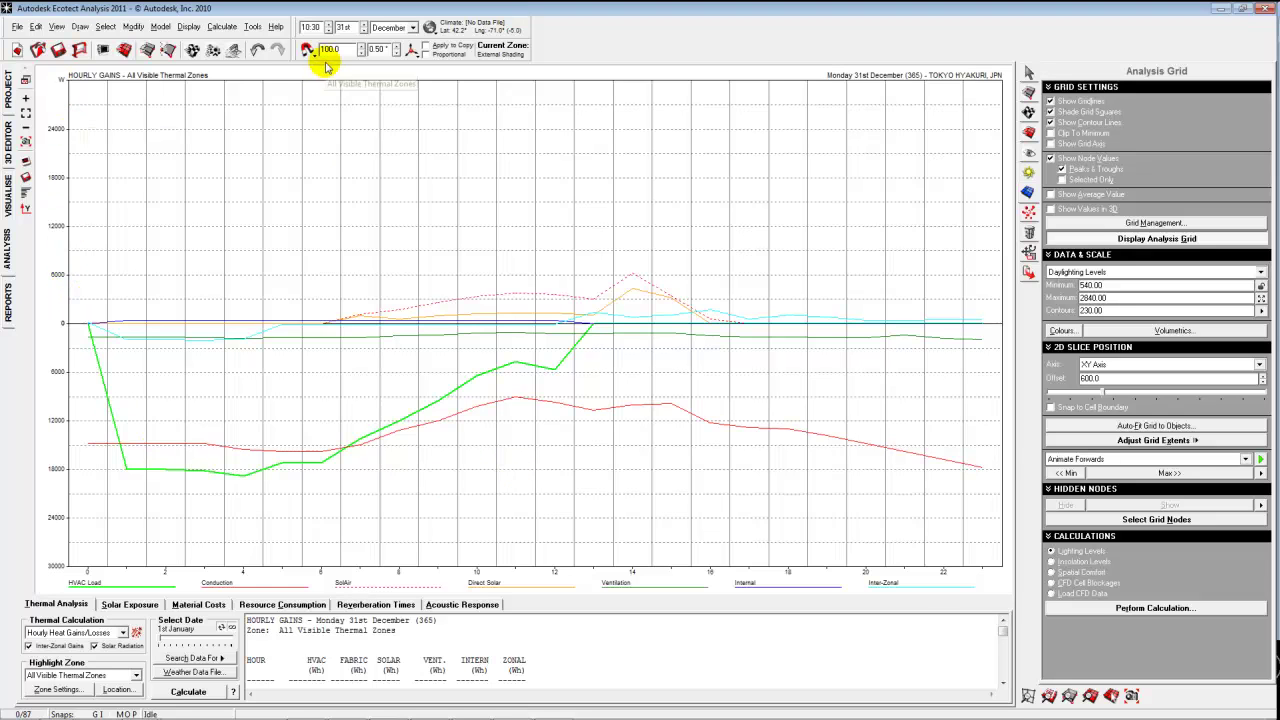
{"action": "left_click", "coordinate": [413, 28]}
{"action": "left_click", "coordinate": [393, 83]}
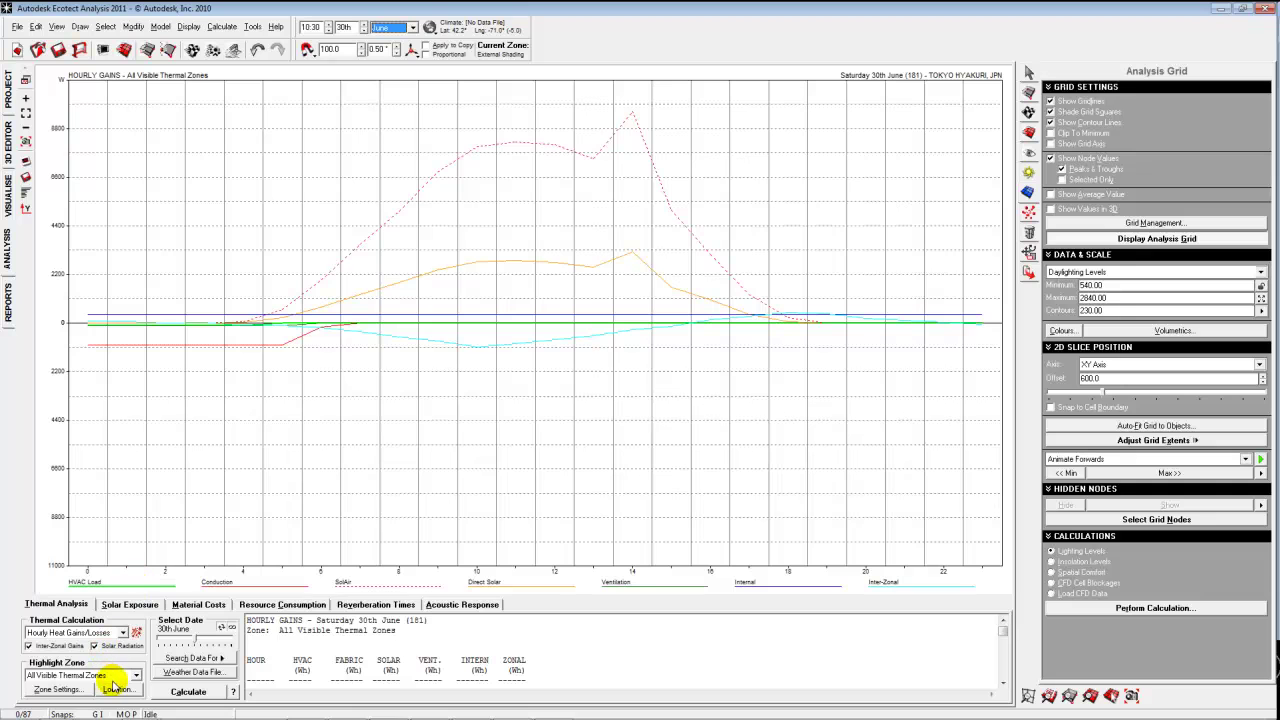
Run the Fabric Gains - Qc + Qs calculation for the month-by-hour heat map.
{"action": "left_click", "coordinate": [118, 633]}
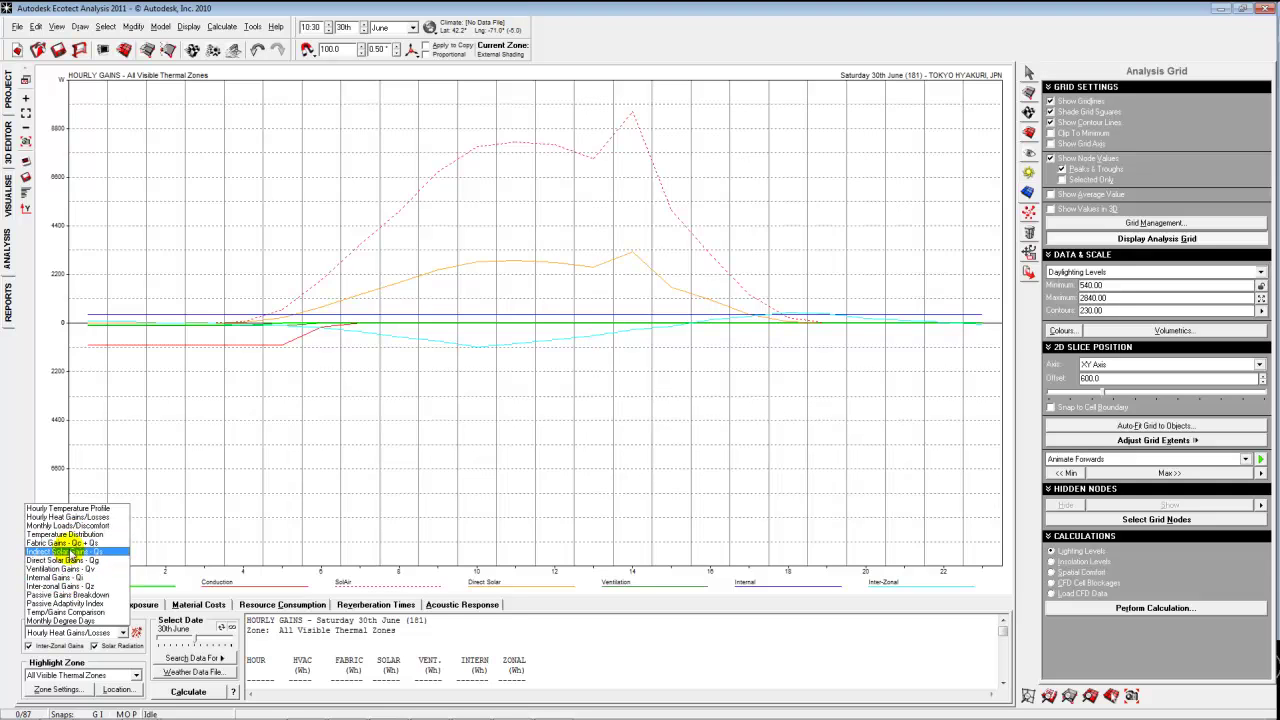
{"action": "left_click", "coordinate": [72, 543]}
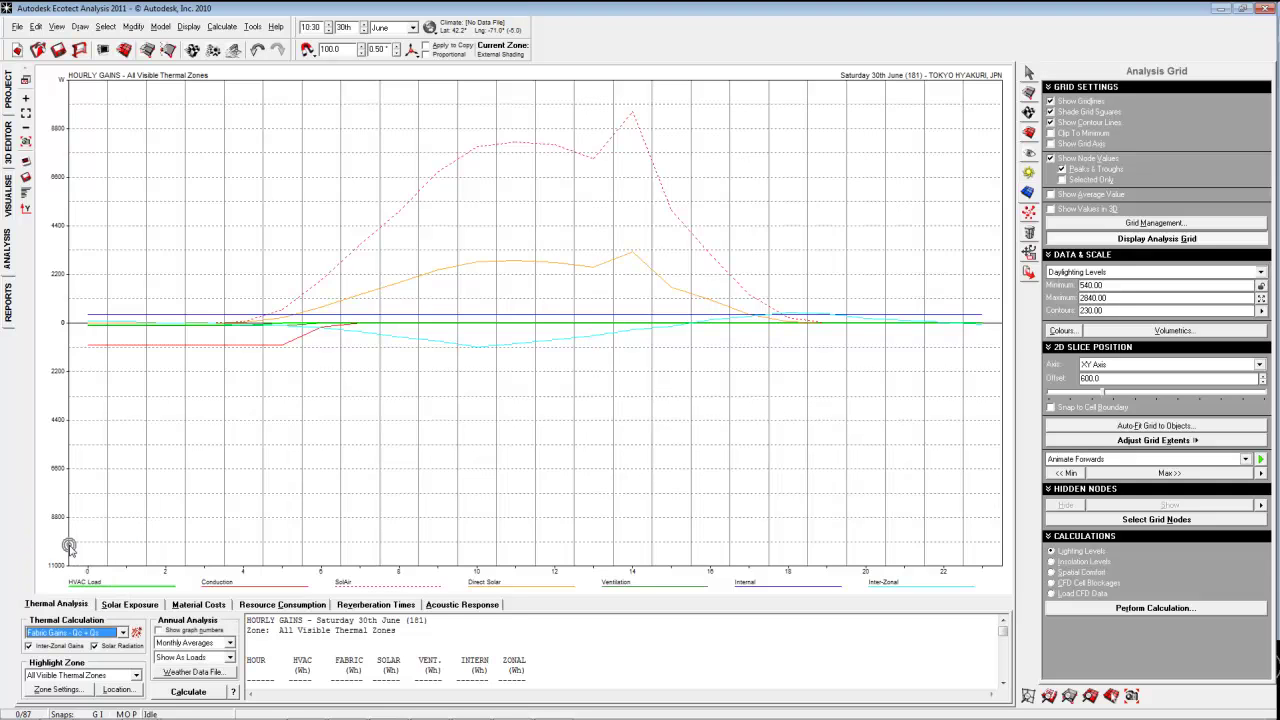
{"action": "left_click", "coordinate": [175, 692]}
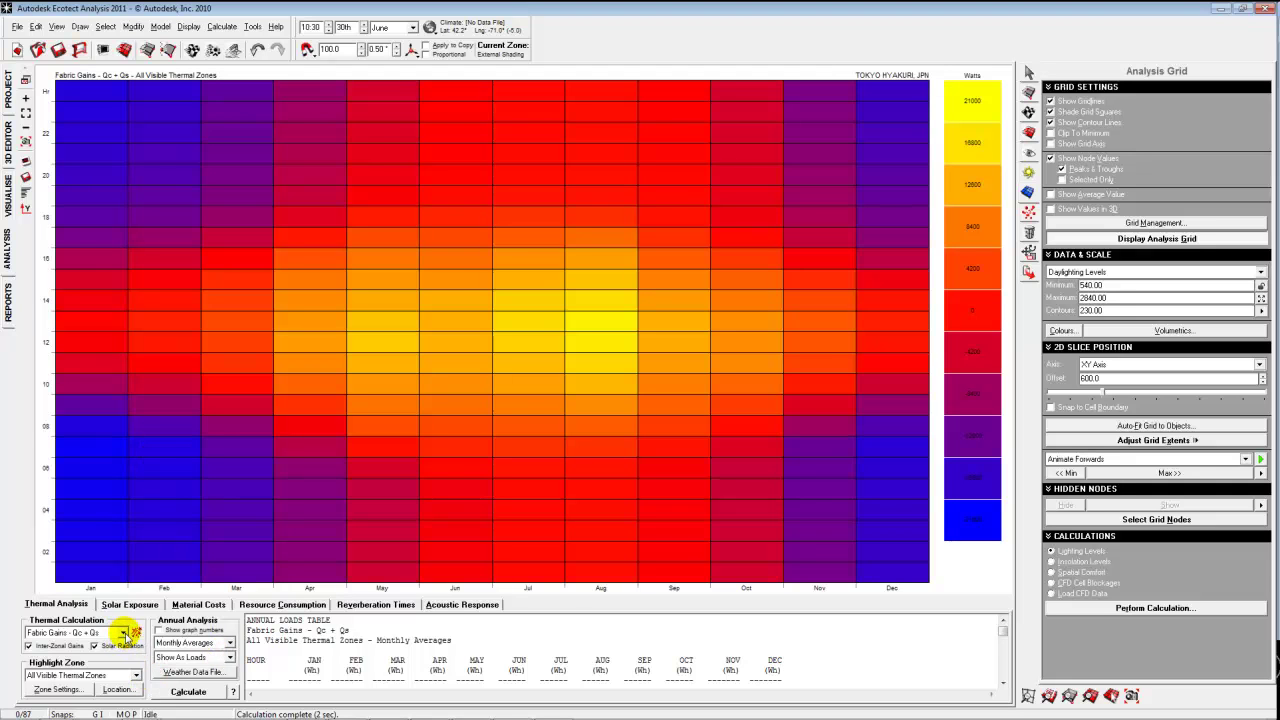
{"action": "left_click", "coordinate": [122, 634]}
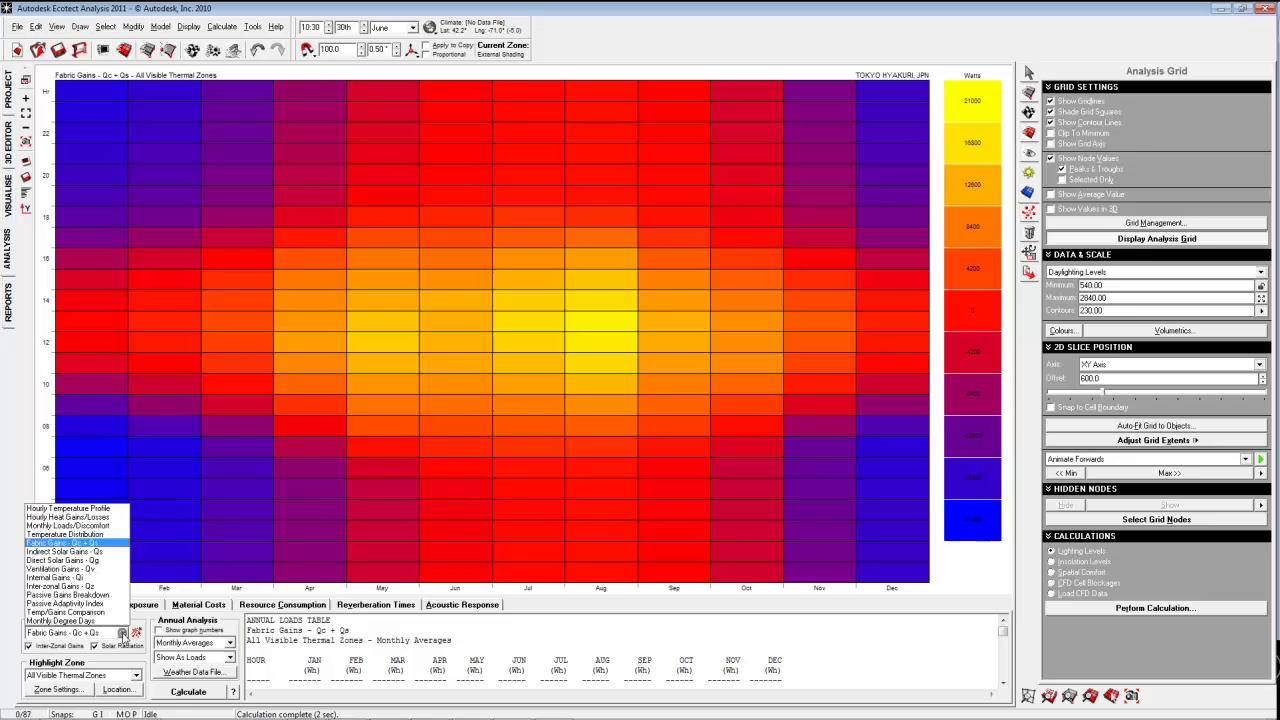
{"action": "left_click", "coordinate": [277, 578]}
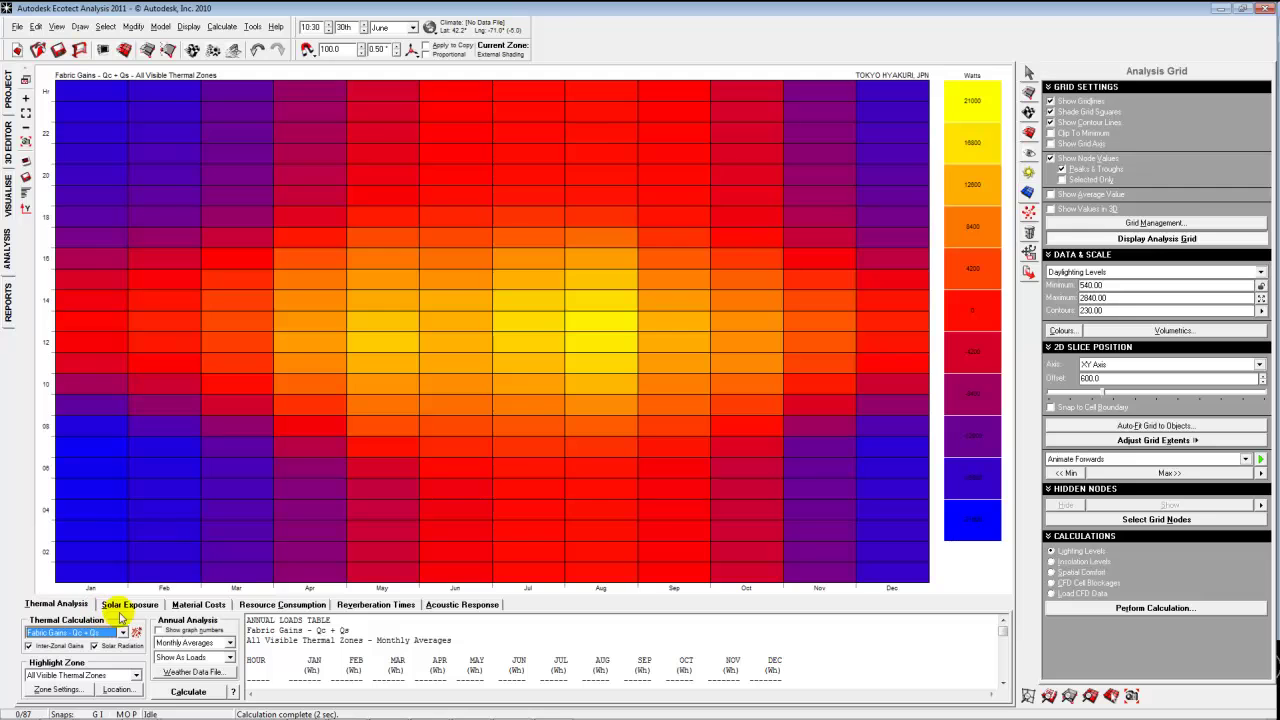
On Resource Consumption, calculate cumulative daily energy use from 1st January to 31st December.
{"action": "left_click", "coordinate": [144, 606]}
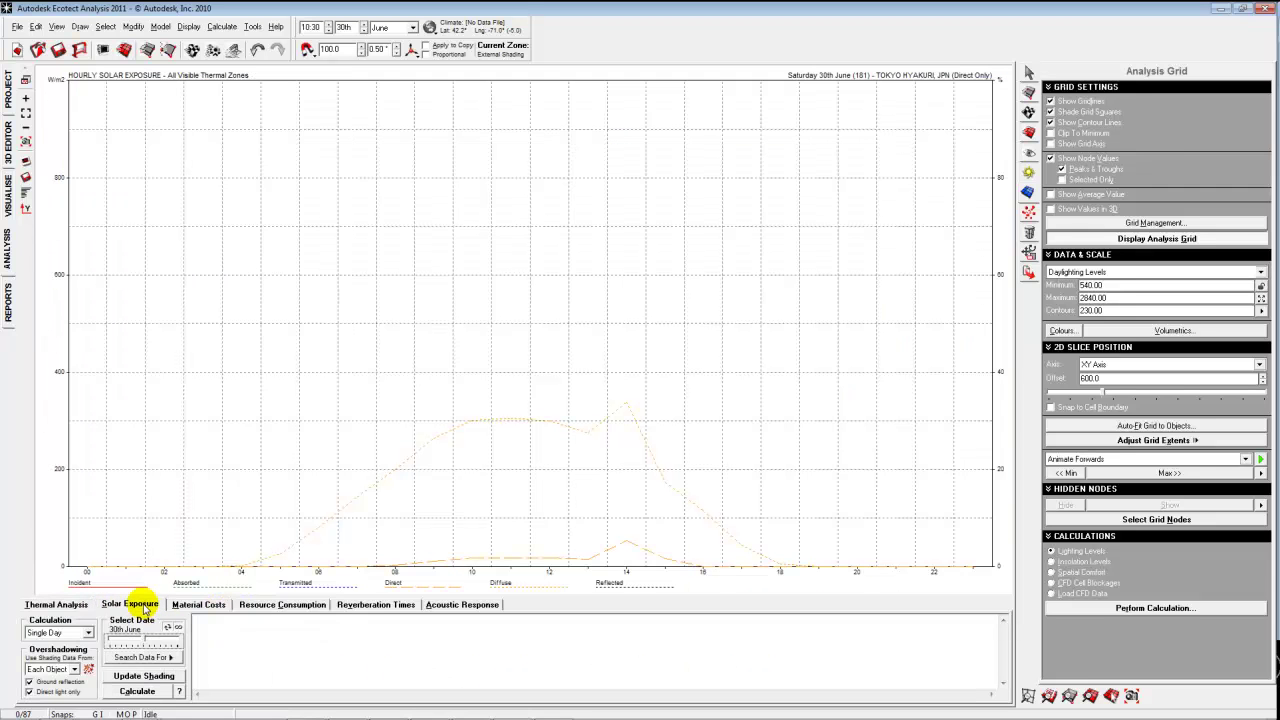
{"action": "left_click", "coordinate": [254, 605]}
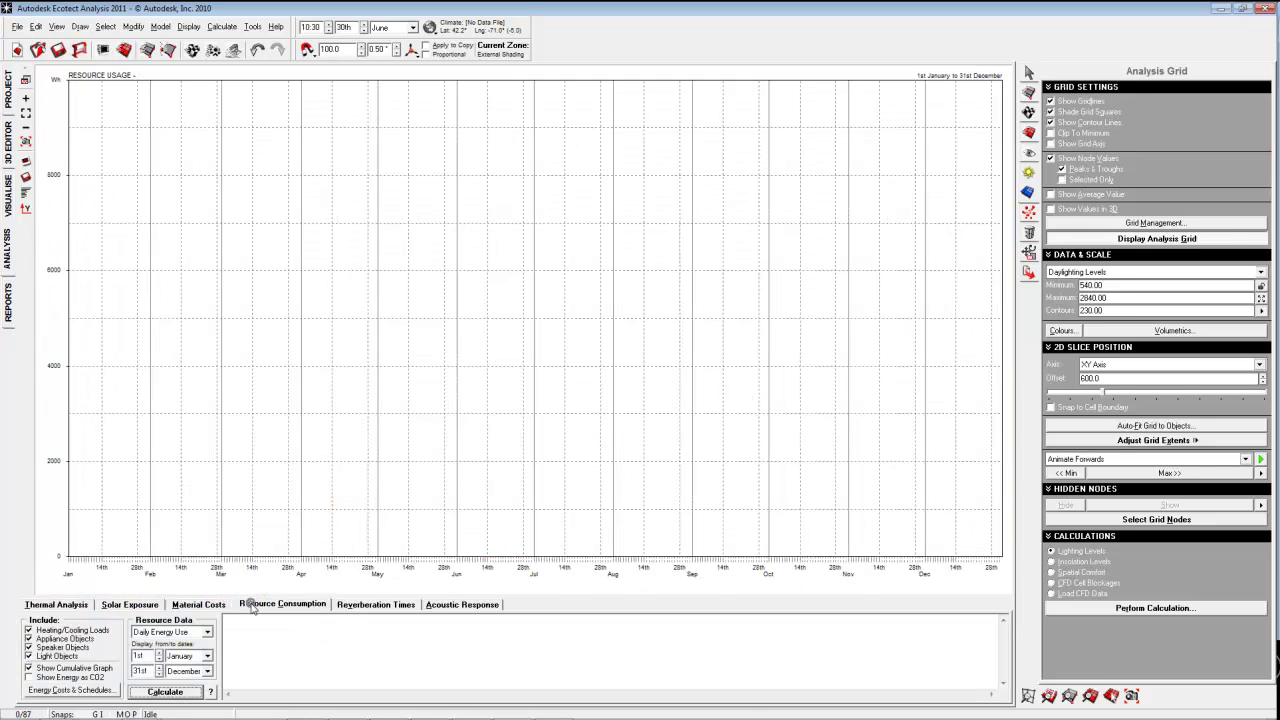
{"action": "left_click", "coordinate": [167, 692]}
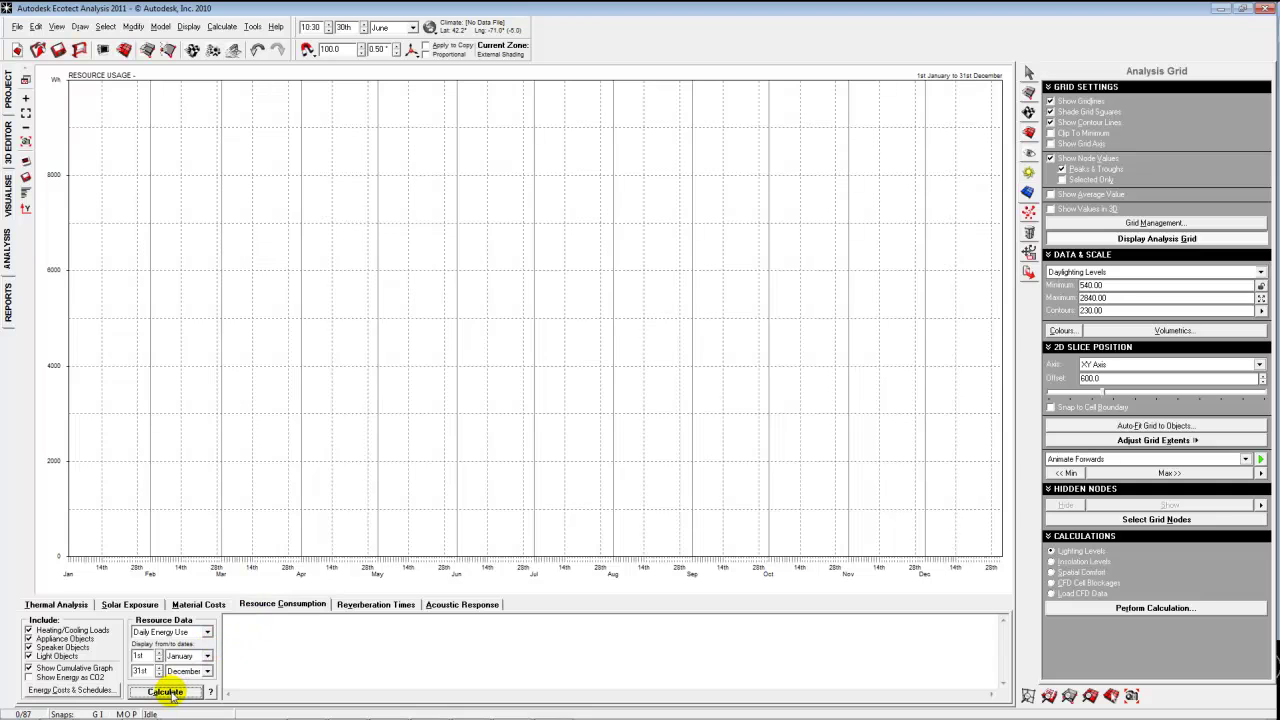
{"action": "left_click", "coordinate": [167, 692]}
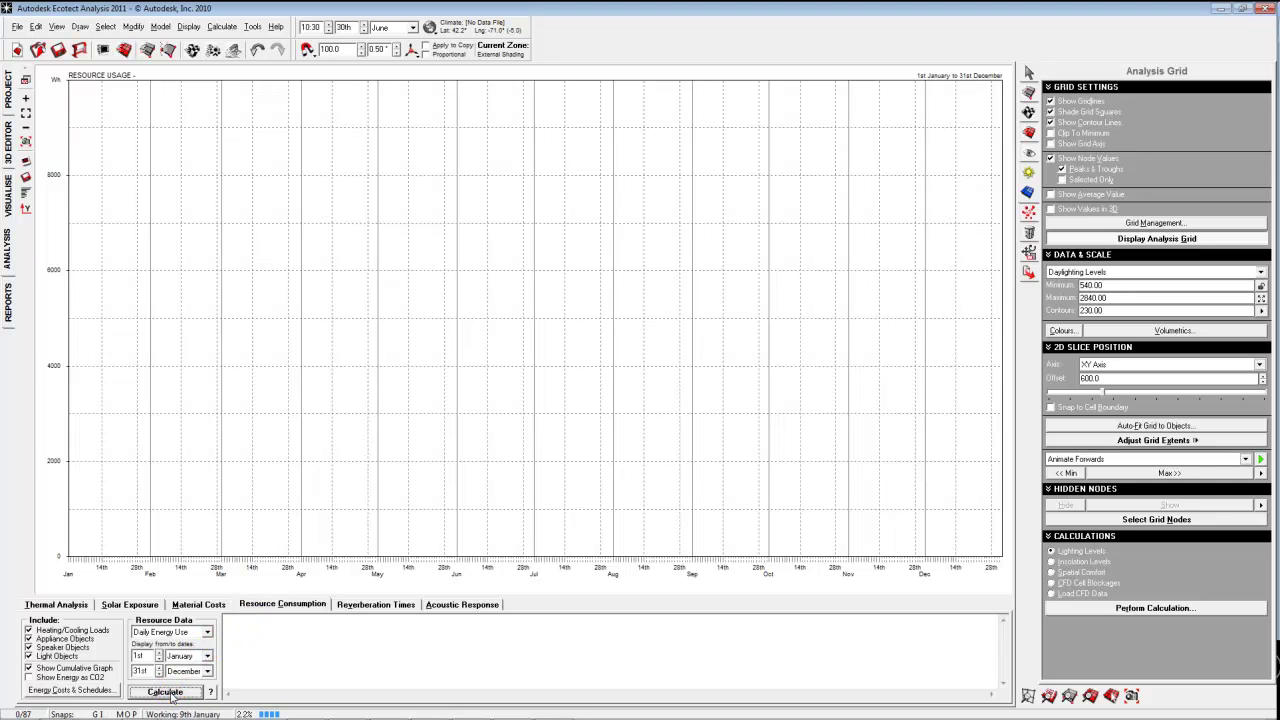
{"action": "left_click", "coordinate": [166, 692]}
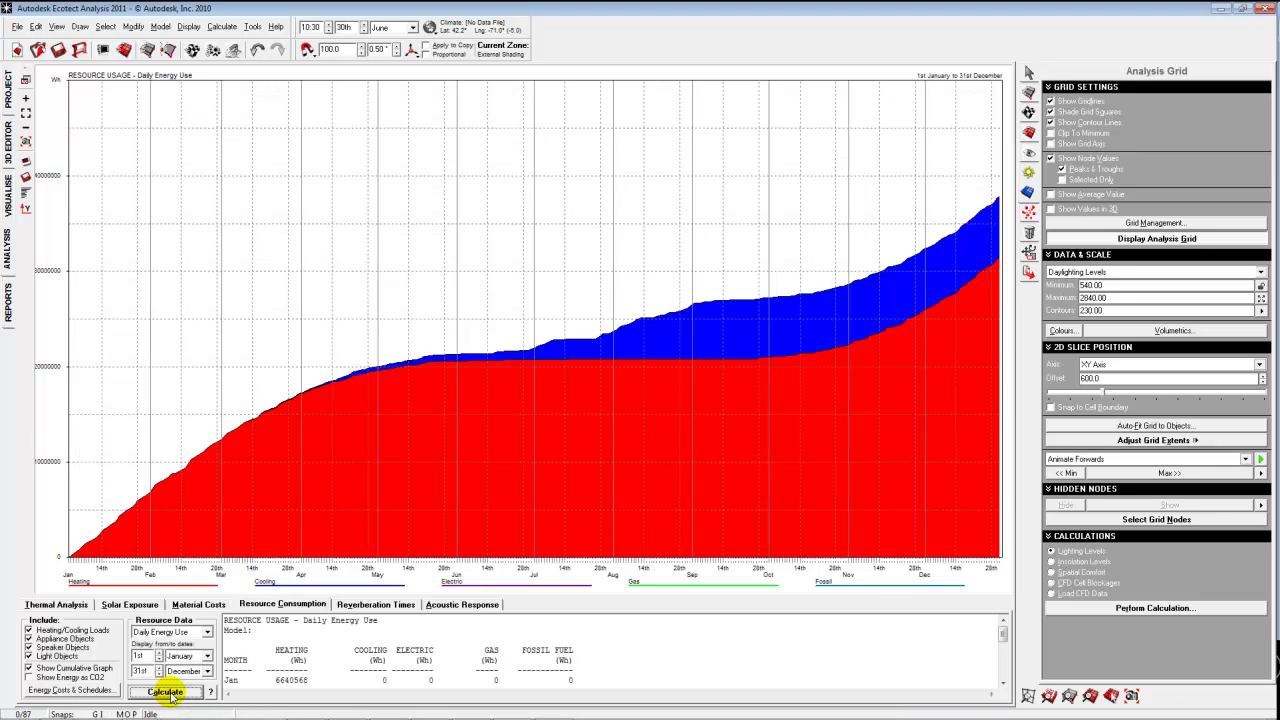
Turn off Show Cumulative Graph, recalculate daily energy use, and set the graph to Lock Scale.
{"action": "left_click", "coordinate": [29, 668]}
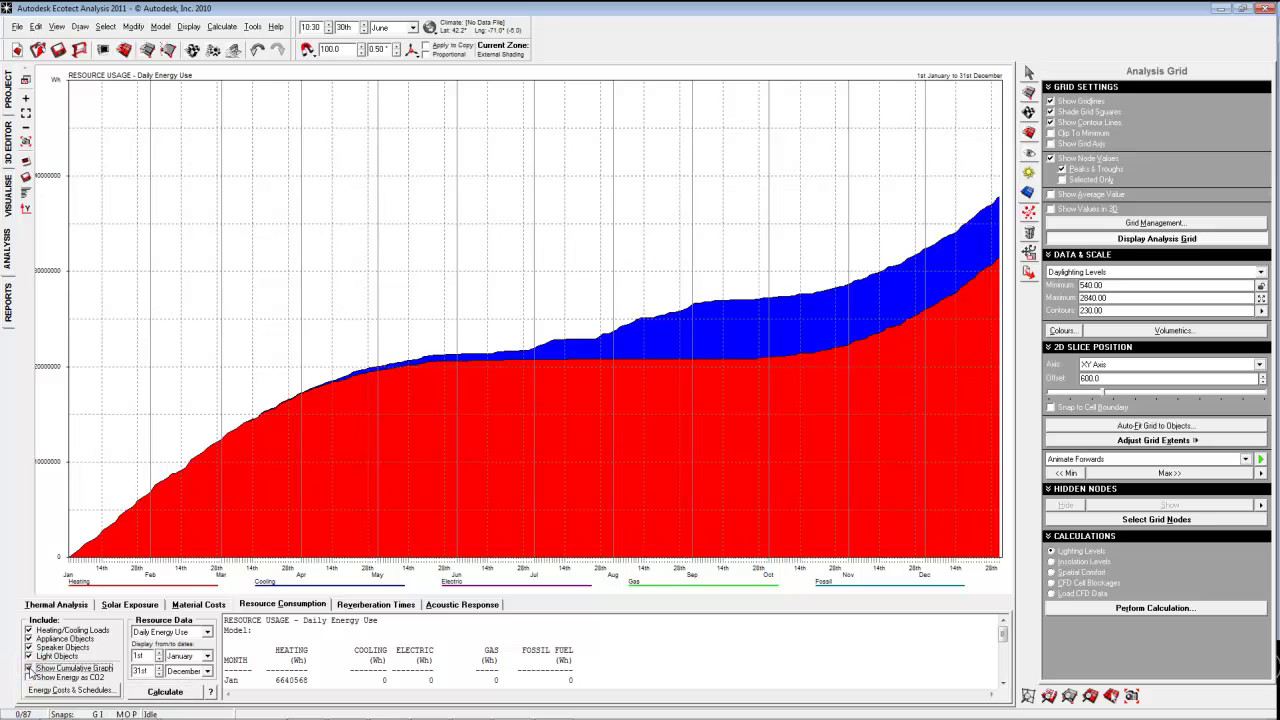
{"action": "left_click", "coordinate": [157, 695]}
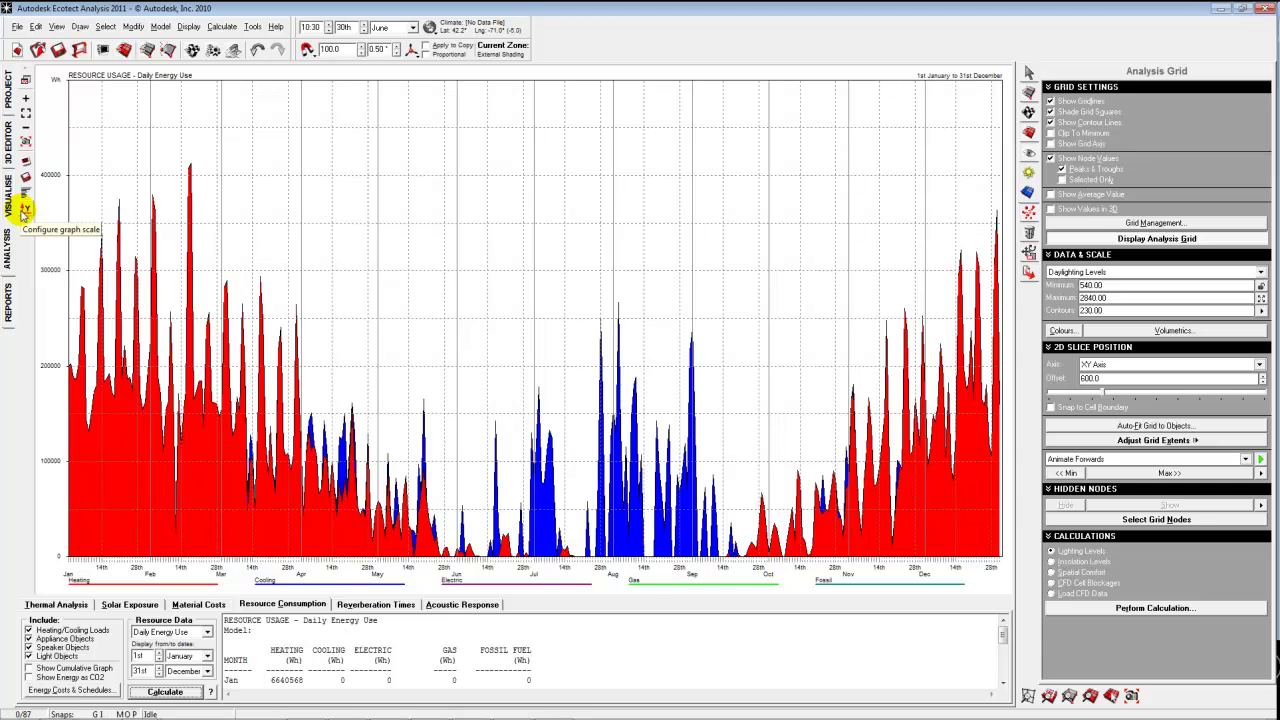
{"action": "left_click", "coordinate": [24, 212]}
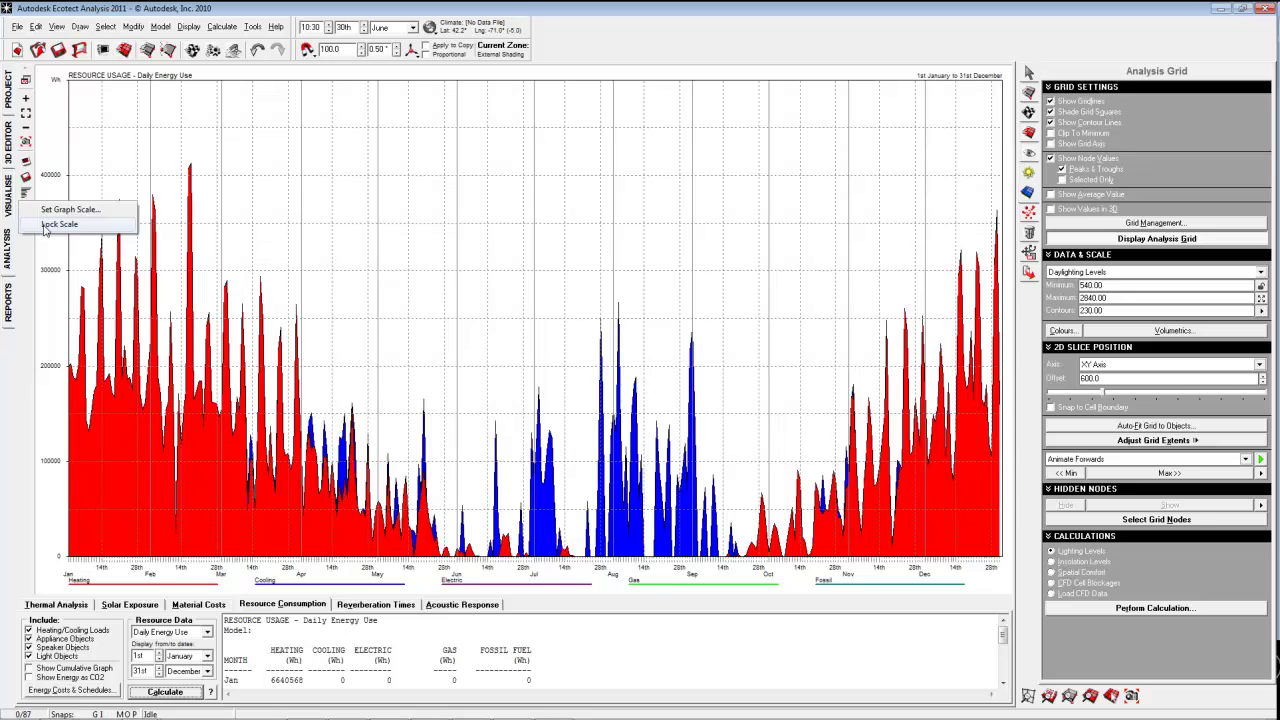
{"action": "left_click", "coordinate": [44, 226]}
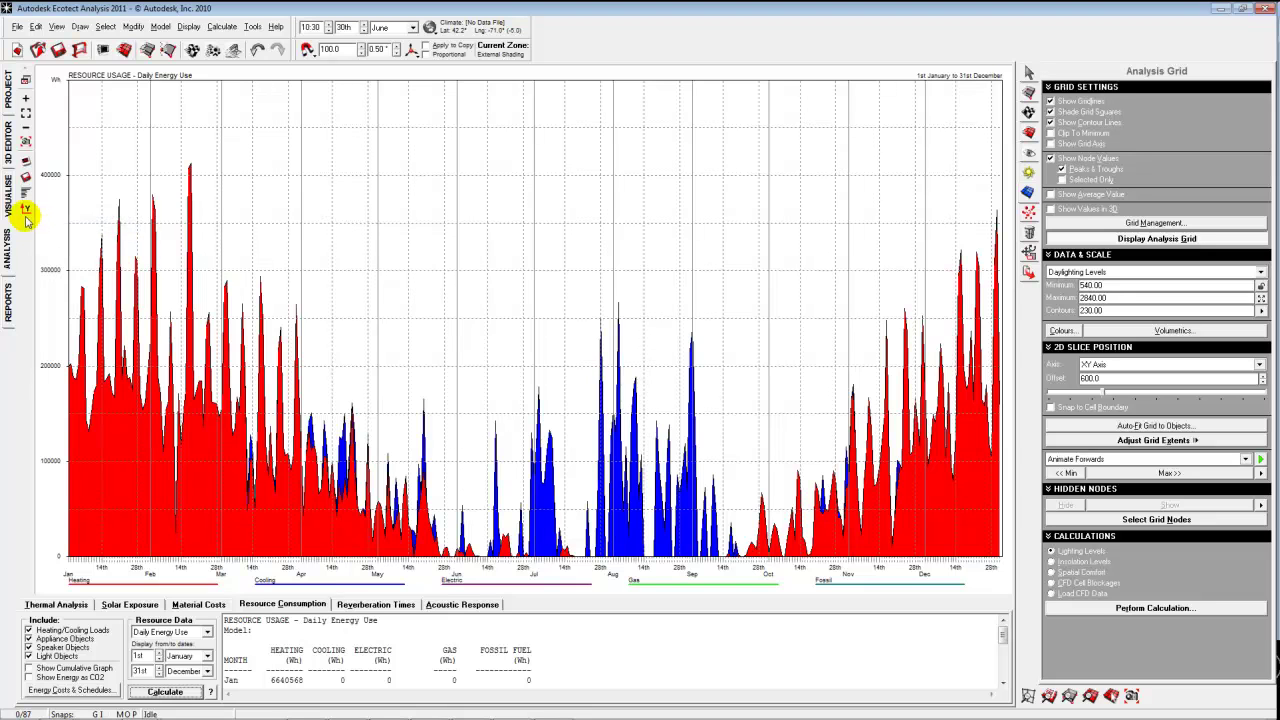
{"action": "left_click", "coordinate": [24, 210]}
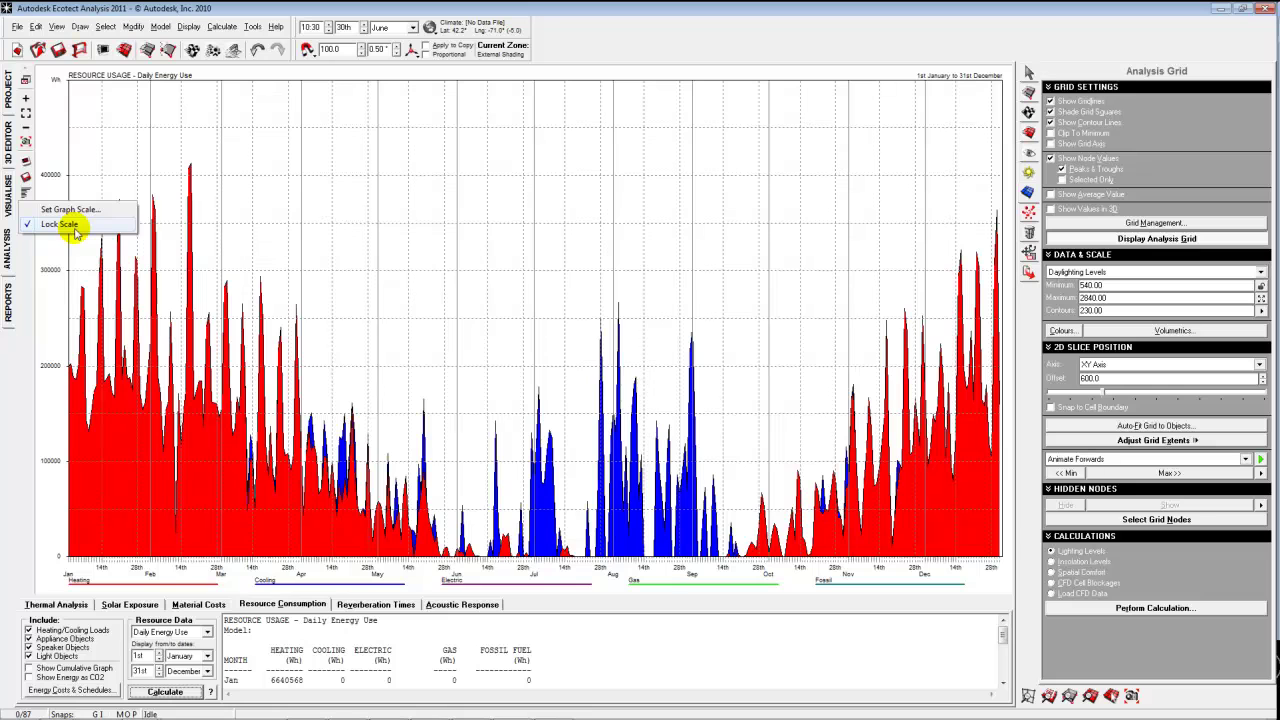
Back on Thermal Analysis, rerun Passive Gains Breakdown: fabric 86.8% of losses, sol-air 62.6% of gains.
{"action": "left_click", "coordinate": [66, 604]}
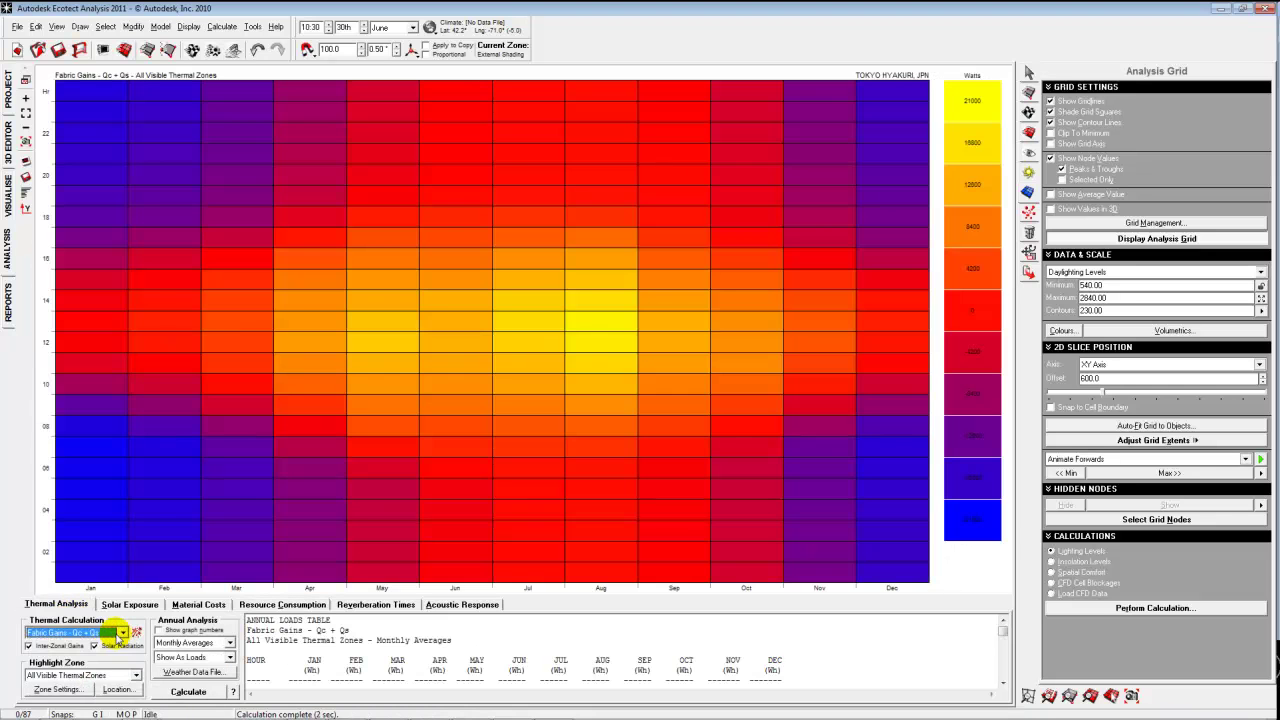
{"action": "left_click", "coordinate": [121, 633]}
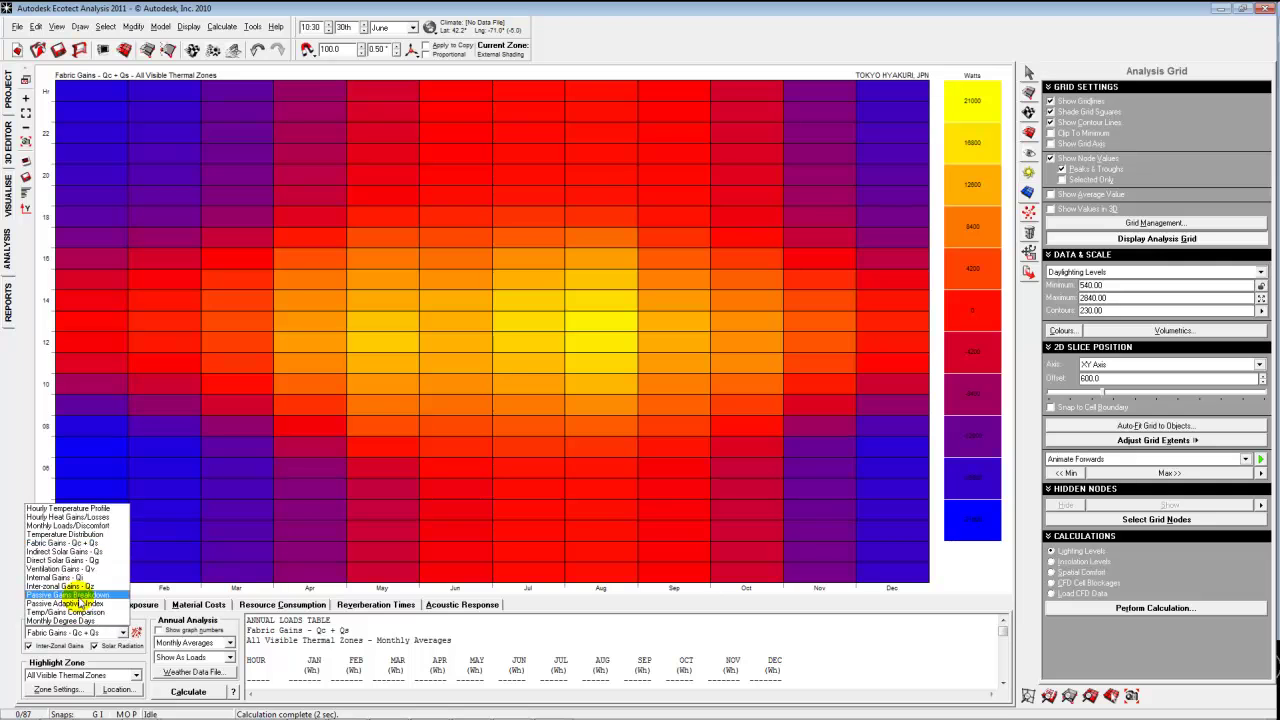
{"action": "left_click", "coordinate": [80, 596]}
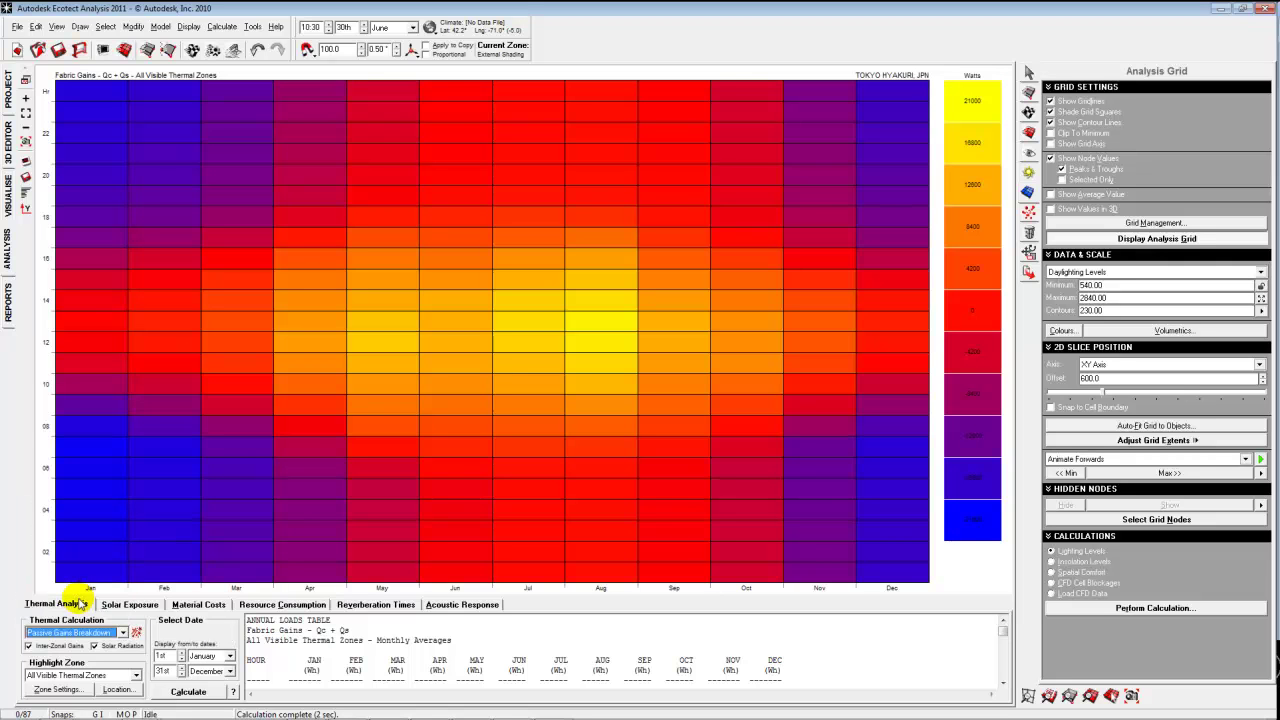
{"action": "left_click", "coordinate": [186, 691]}
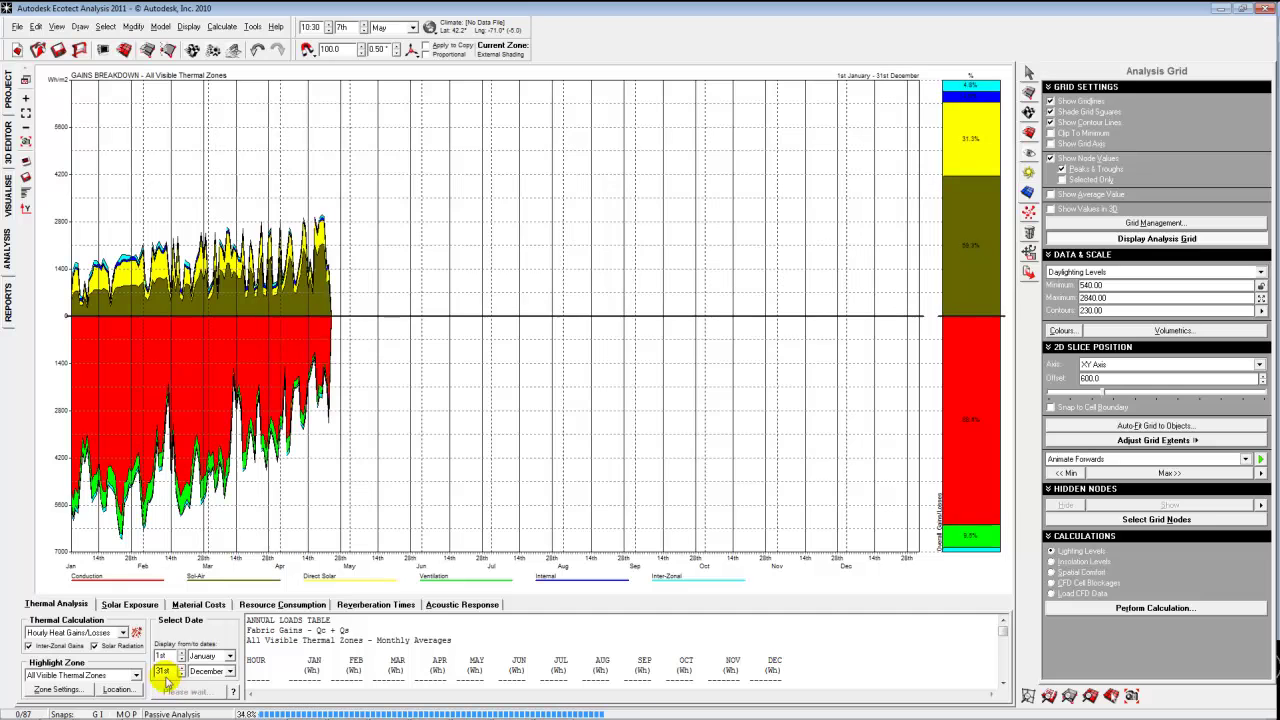
{"action": "left_click", "coordinate": [28, 210]}
{"action": "left_click", "coordinate": [42, 228]}
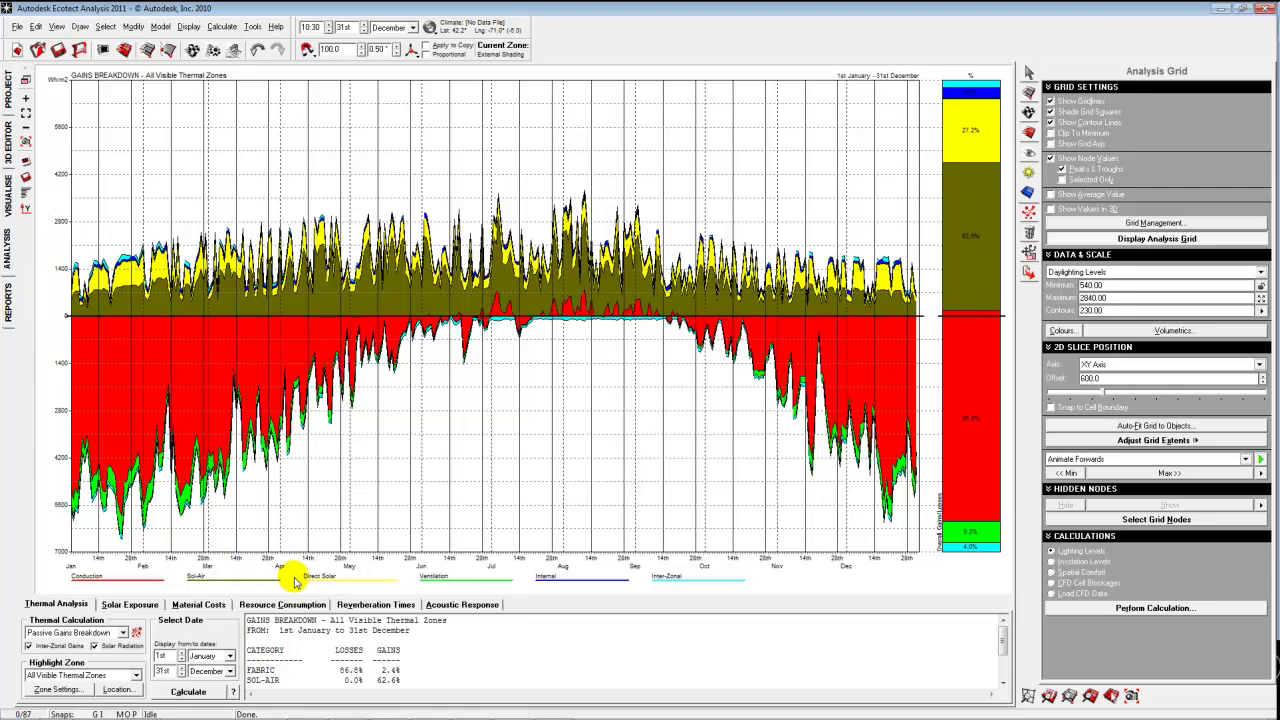
Calculate the year's daily energy use as a cumulative heating and cooling graph.
{"action": "left_click", "coordinate": [305, 604]}
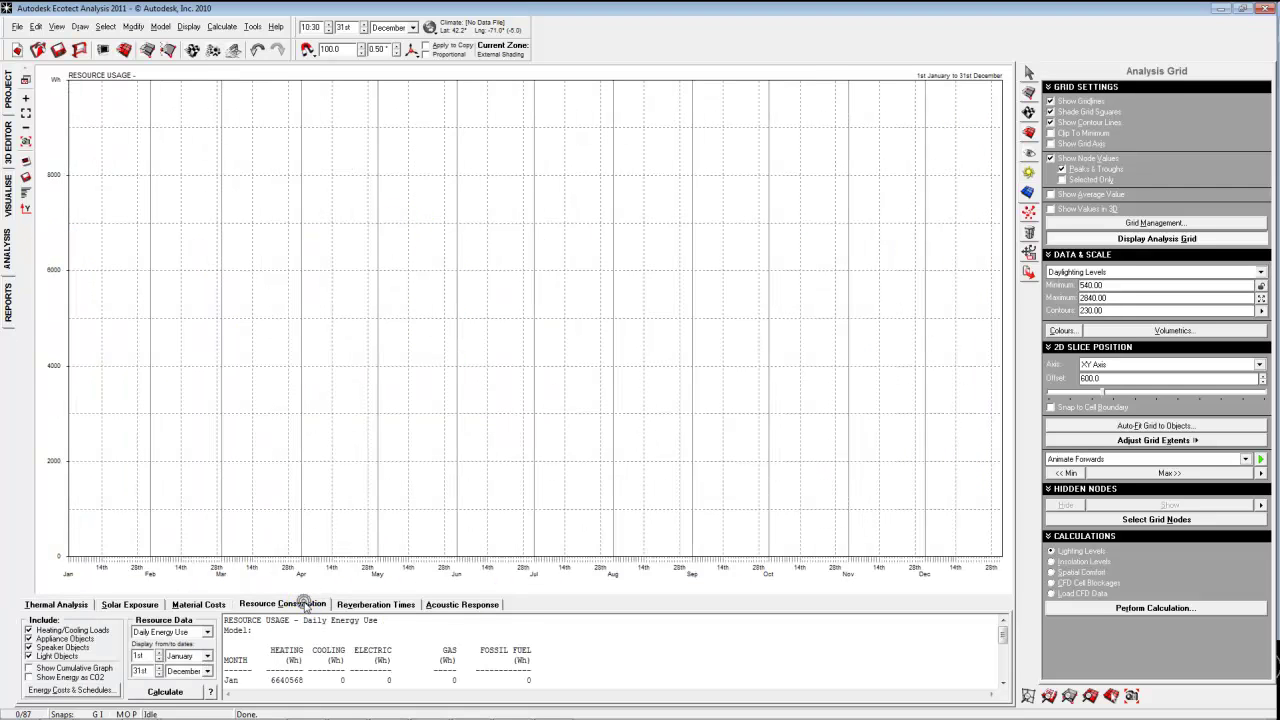
{"action": "left_click", "coordinate": [185, 692]}
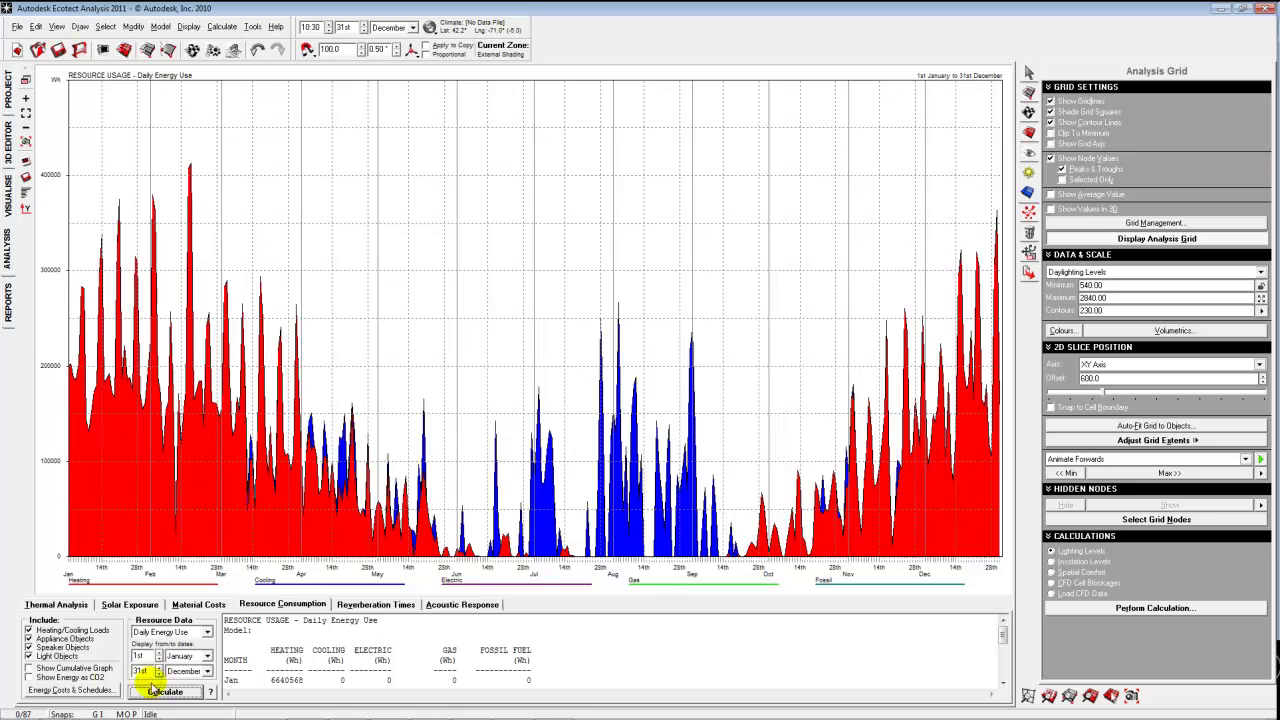
{"action": "left_click", "coordinate": [45, 668]}
{"action": "left_click", "coordinate": [153, 696]}
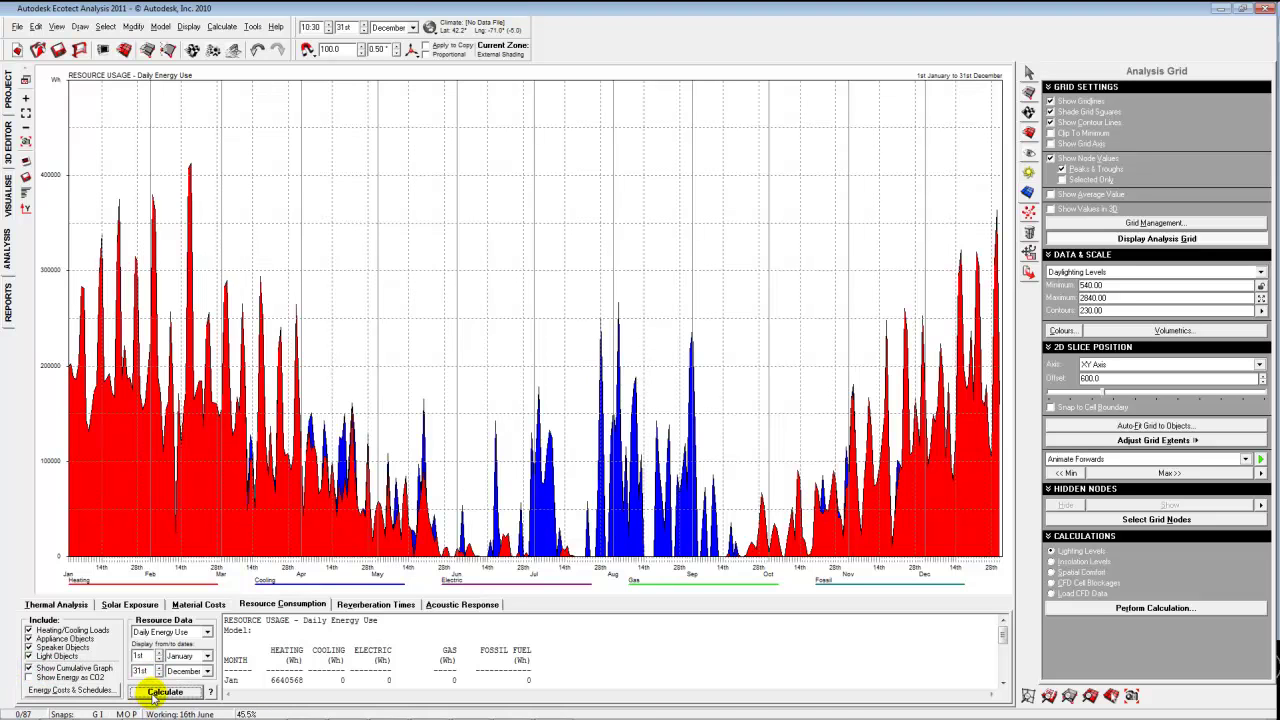
{"action": "left_click", "coordinate": [153, 696]}
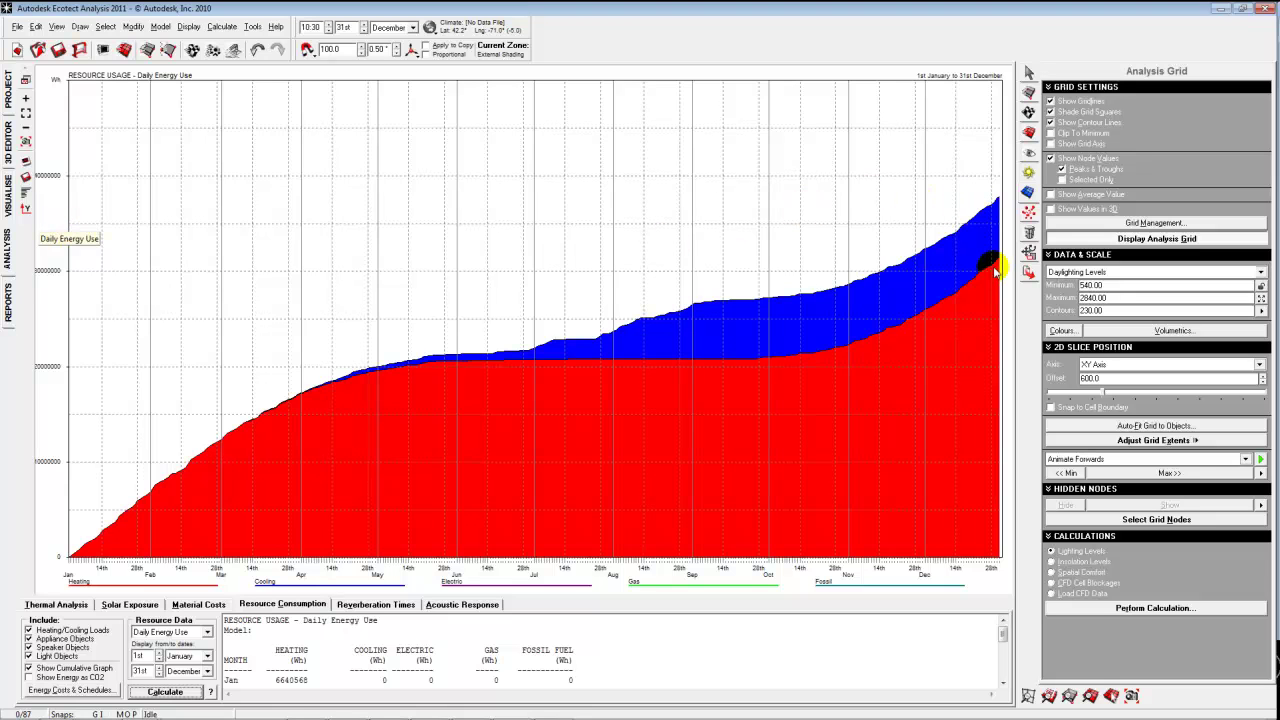
Lock the graph scale of the cumulative energy chart.
{"action": "left_click", "coordinate": [25, 207]}
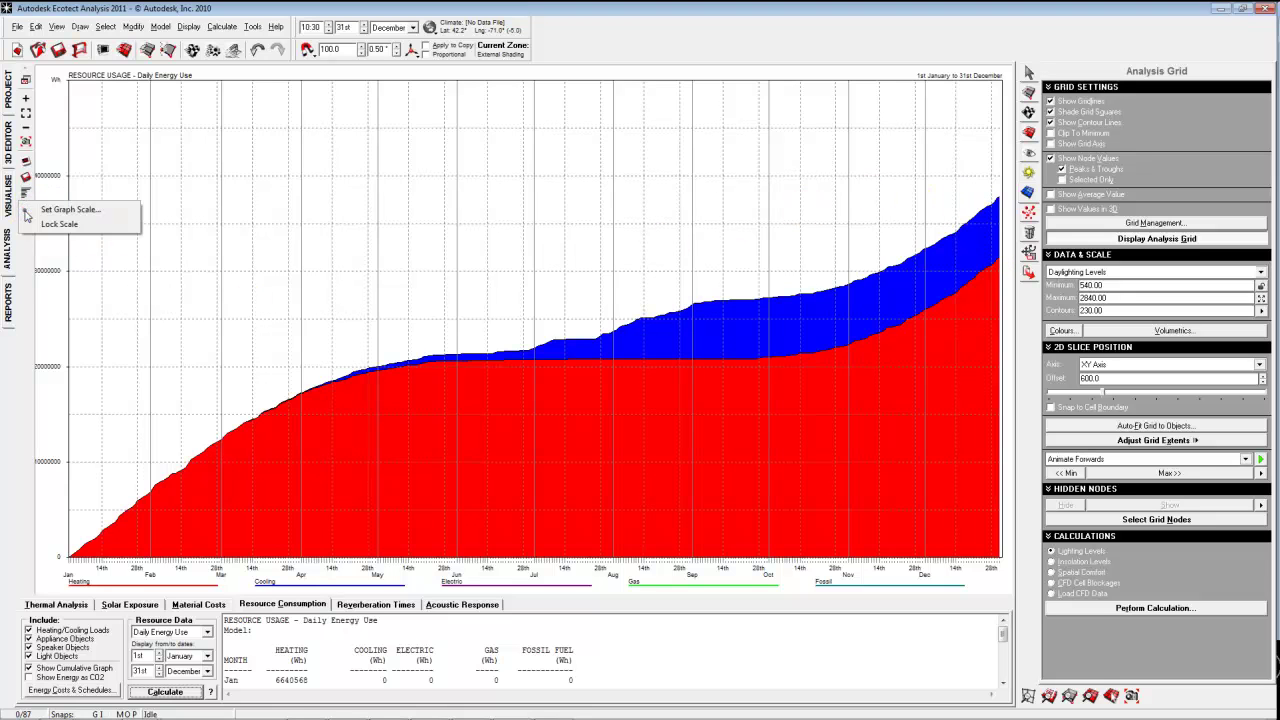
{"action": "left_click", "coordinate": [50, 228]}
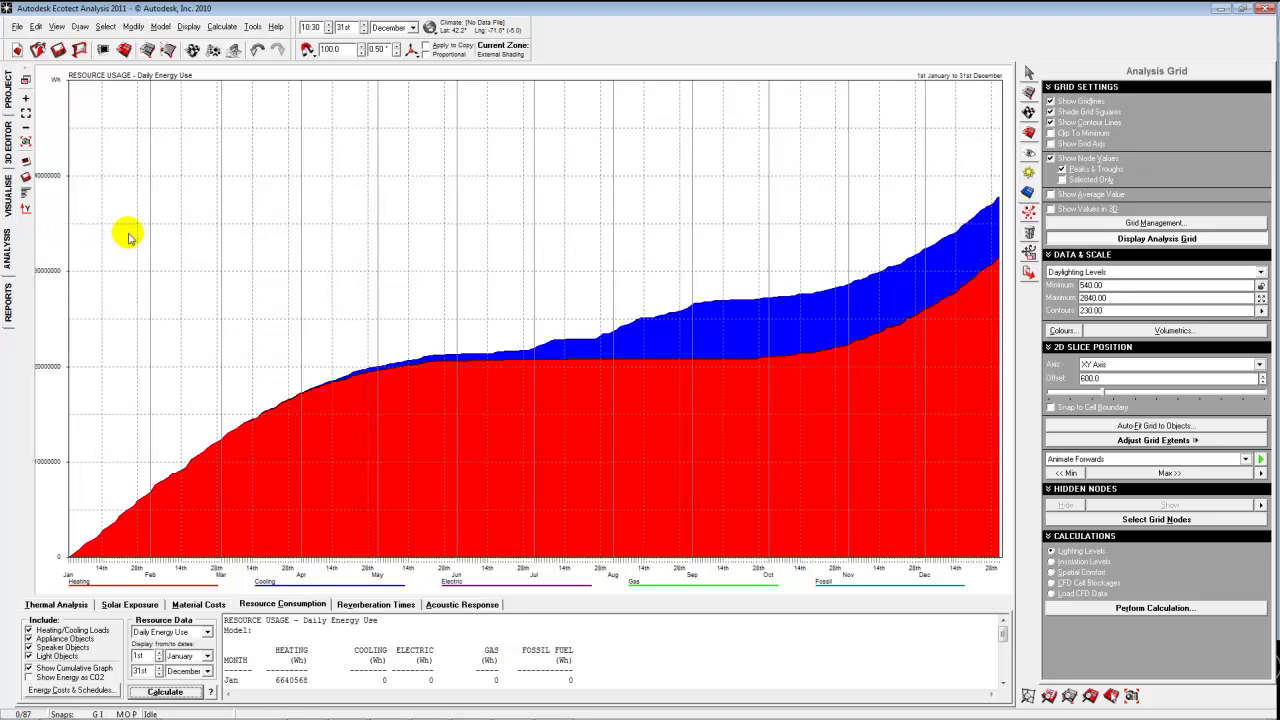
{"action": "left_click", "coordinate": [25, 207]}
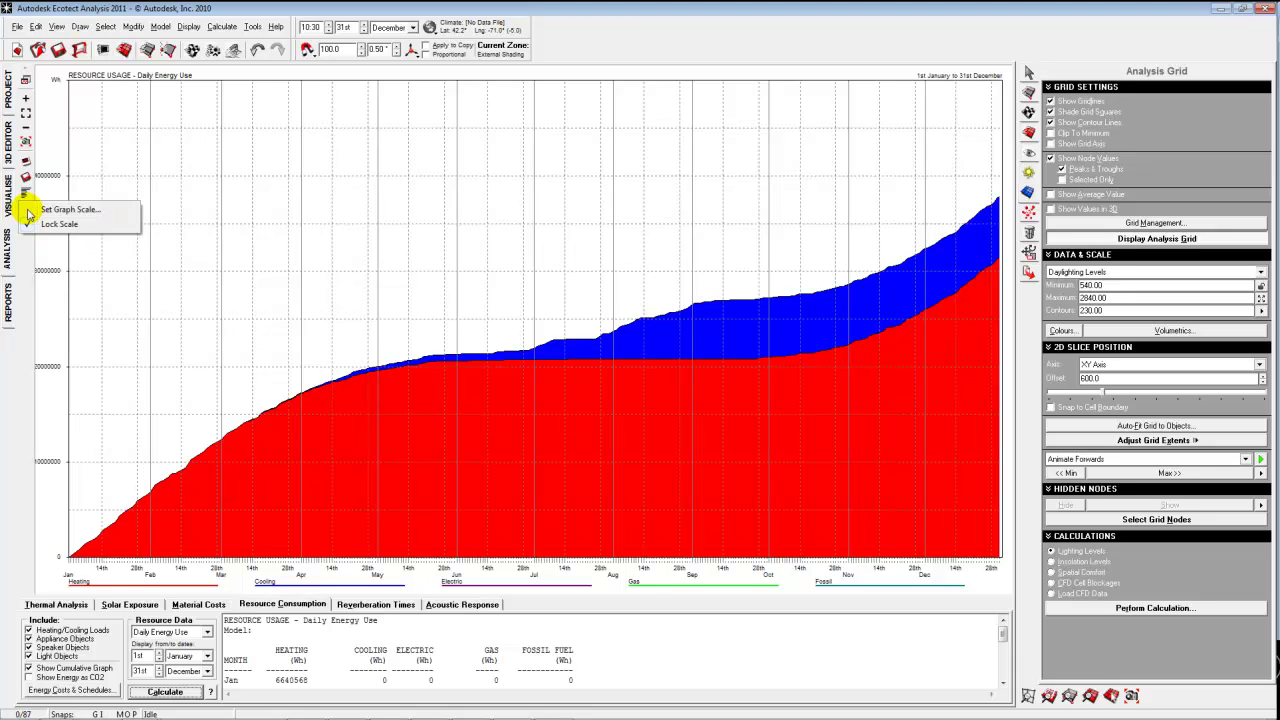
{"action": "left_click", "coordinate": [251, 214]}
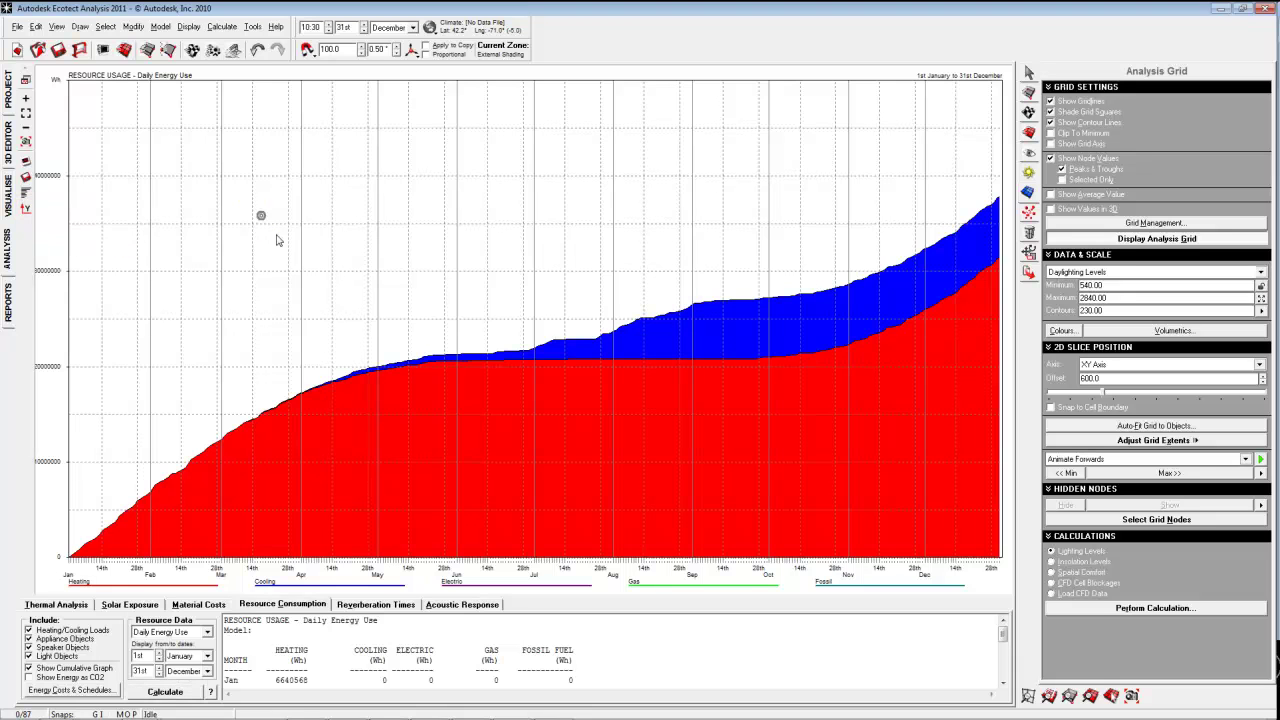
In Zone Management, change the Lower Band thermostat of rooms 1–5 from 18.0 to 16.0 °C.
{"action": "left_click", "coordinate": [1029, 92]}
{"action": "left_click", "coordinate": [1029, 111]}
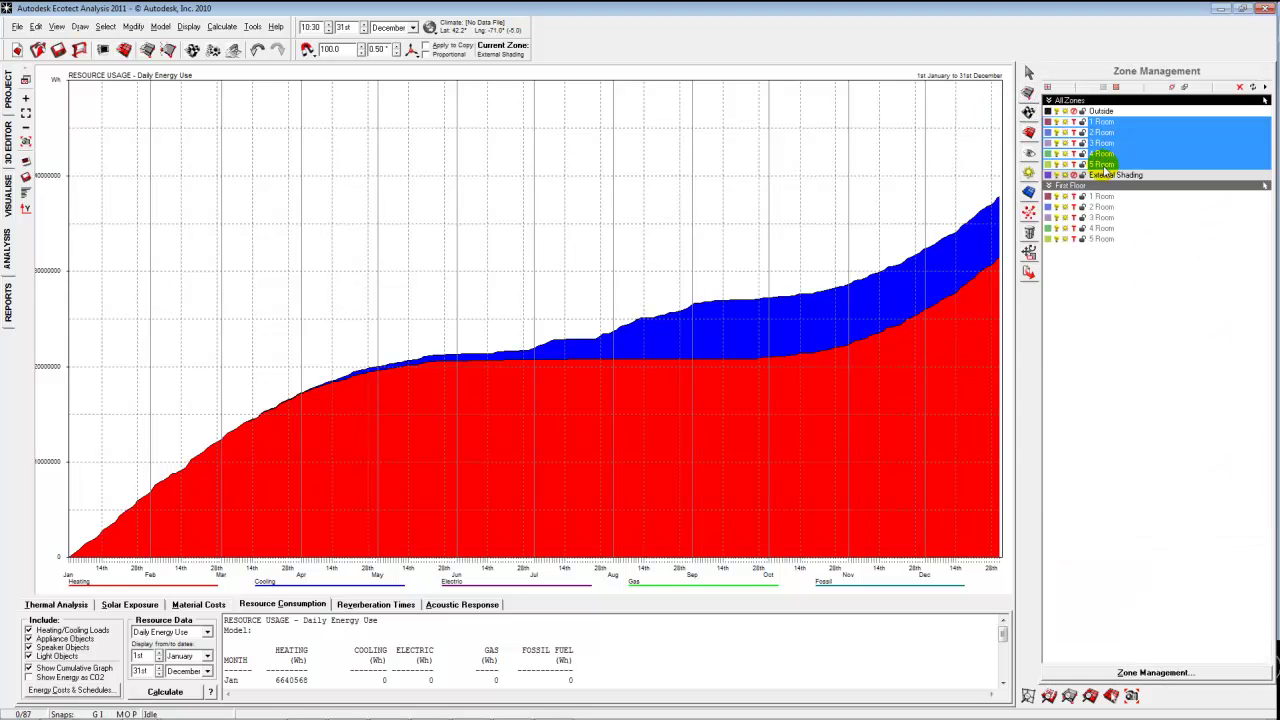
{"action": "left_click", "coordinate": [1140, 672]}
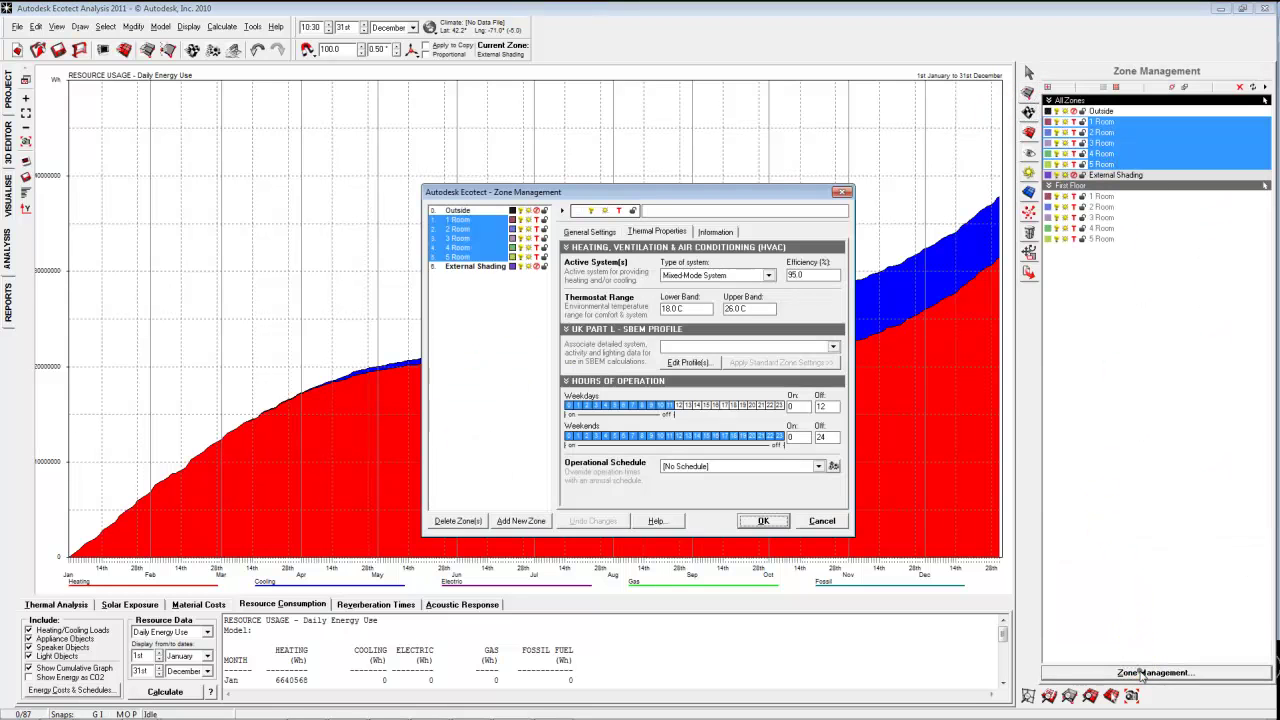
{"action": "double_click", "coordinate": [692, 309]}
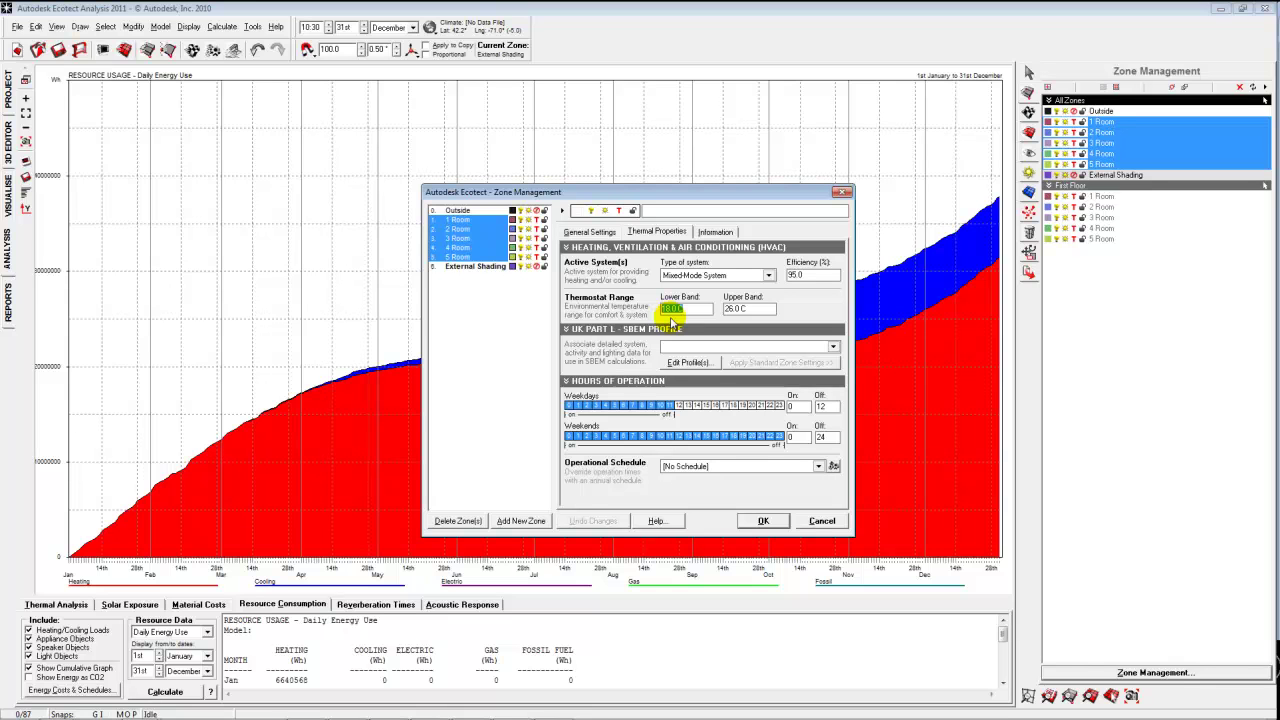
{"action": "left_click", "coordinate": [668, 309]}
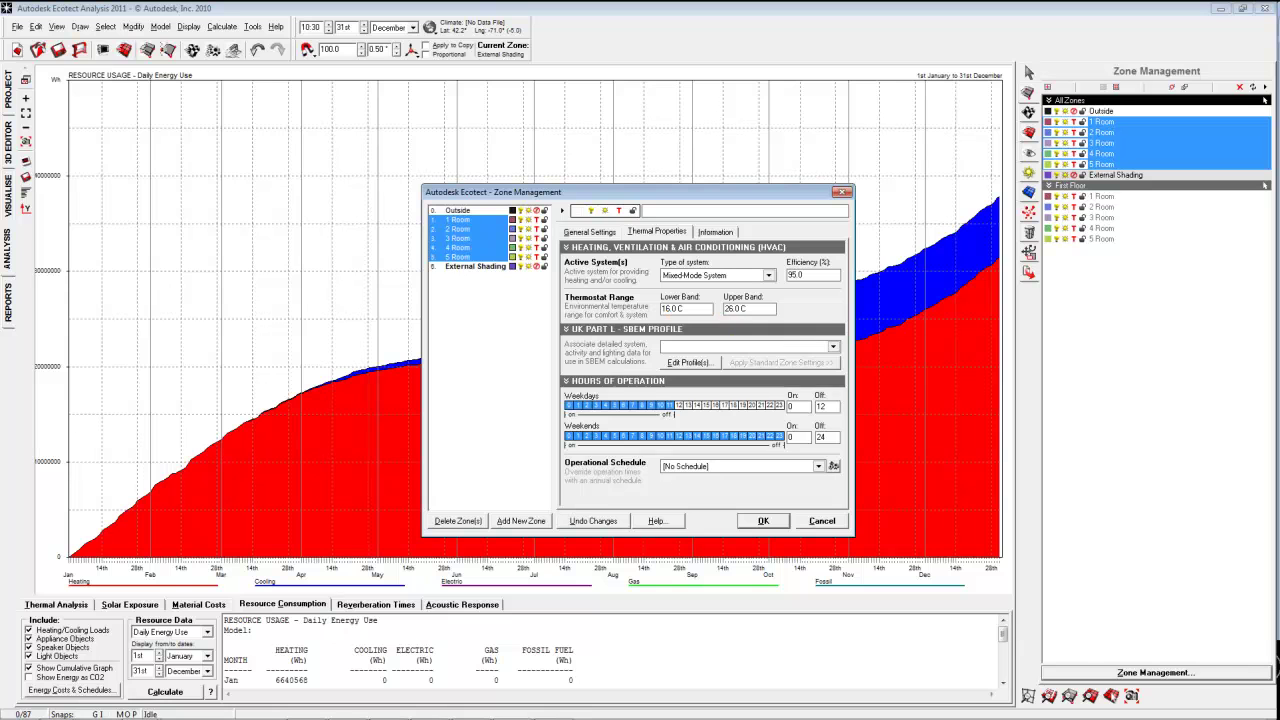
{"action": "left_click", "coordinate": [758, 523]}
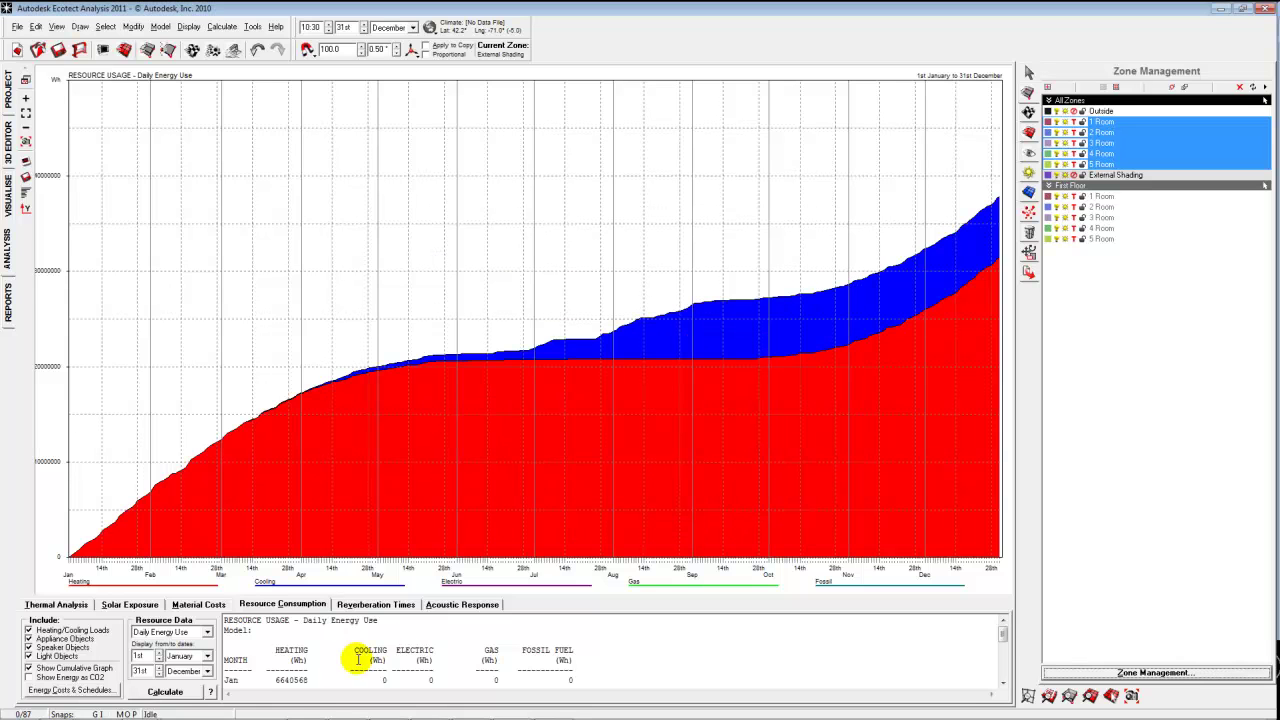
Recalculate cumulative energy use with the 16 °C setpoint, giving January heating of 5792269 Wh.
{"action": "left_click", "coordinate": [178, 693]}
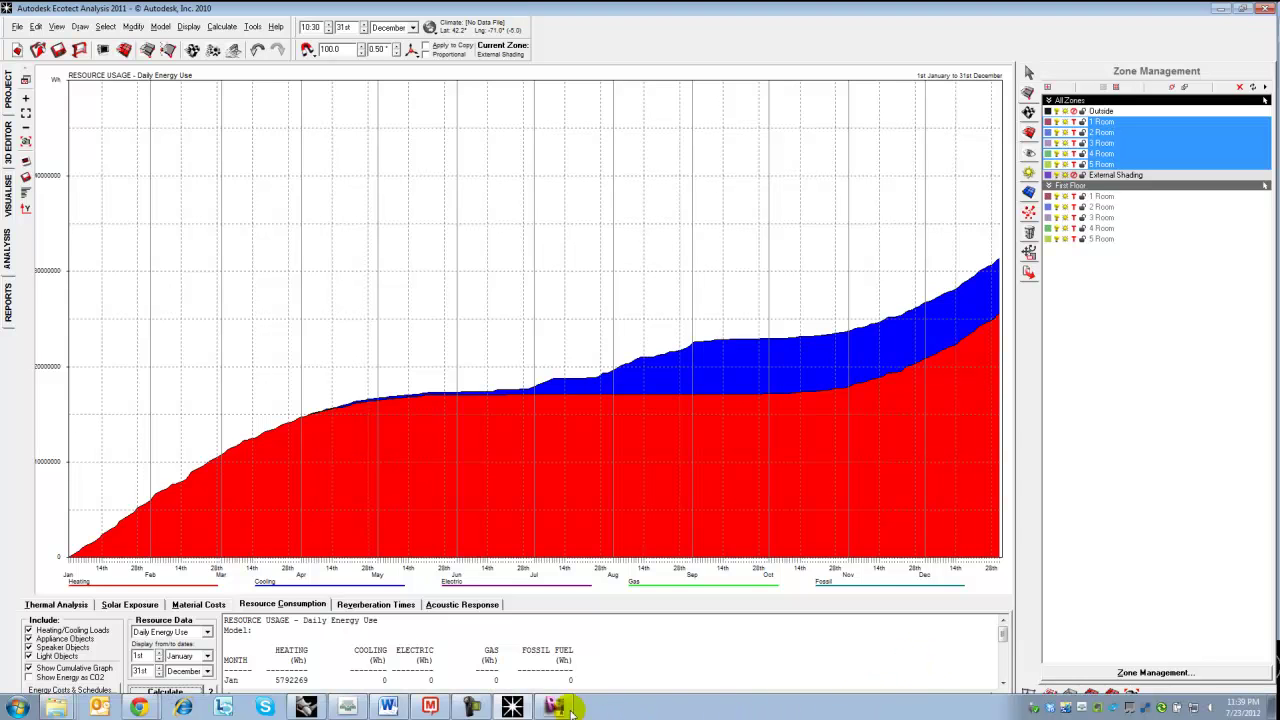
{"action": "left_click", "coordinate": [388, 707]}
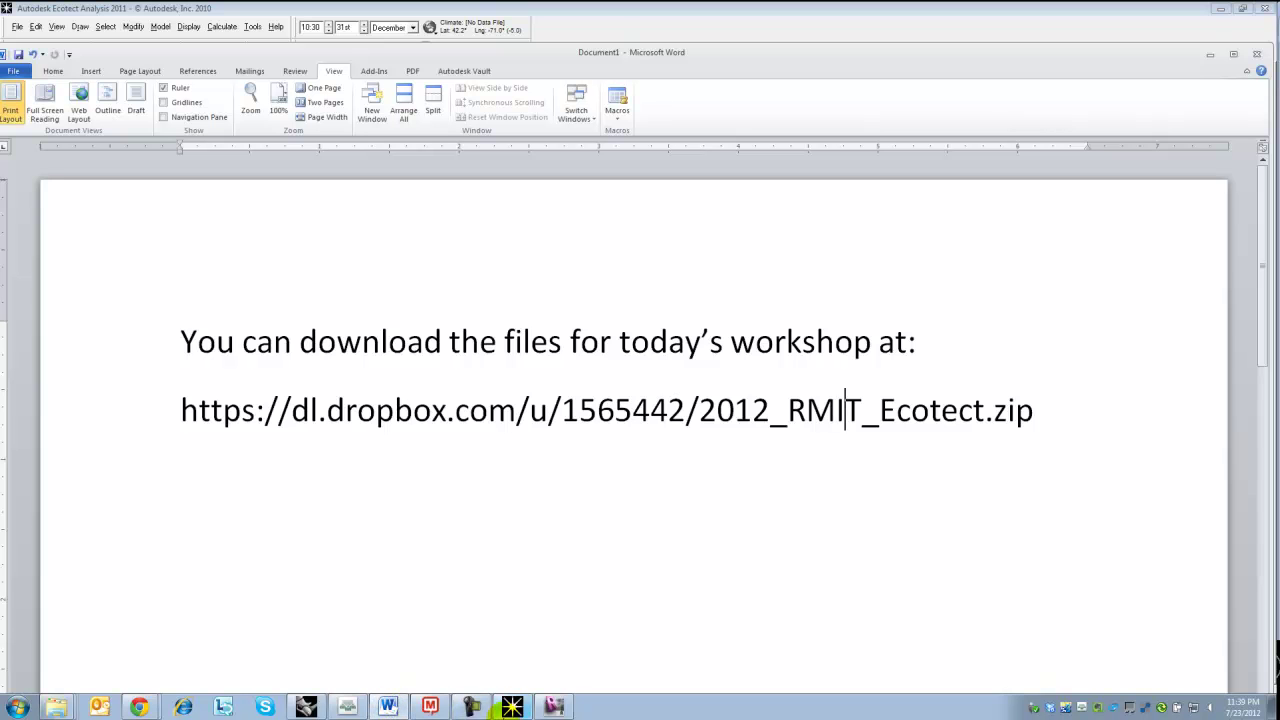
{"action": "left_click", "coordinate": [511, 707]}
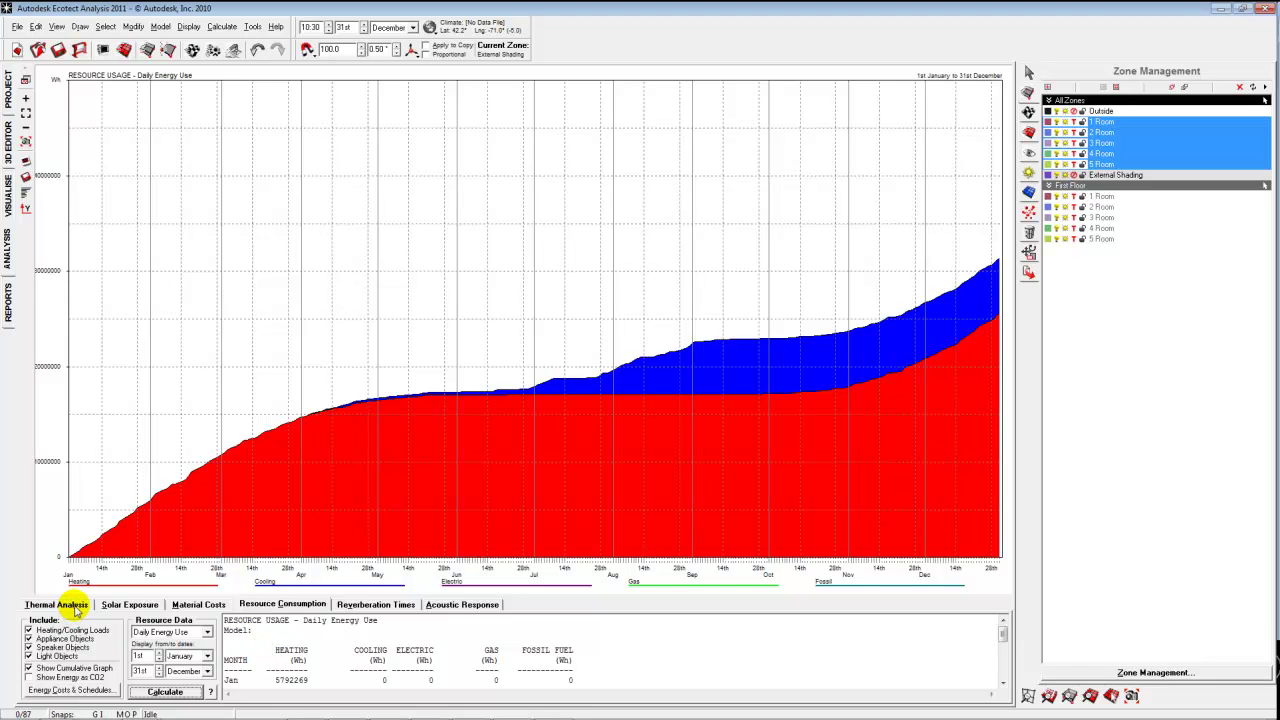
Run Passive Gains Breakdown for the new setpoint: 86.2% fabric losses, 62.7% sol-air gains.
{"action": "left_click", "coordinate": [74, 608]}
{"action": "left_click", "coordinate": [123, 633]}
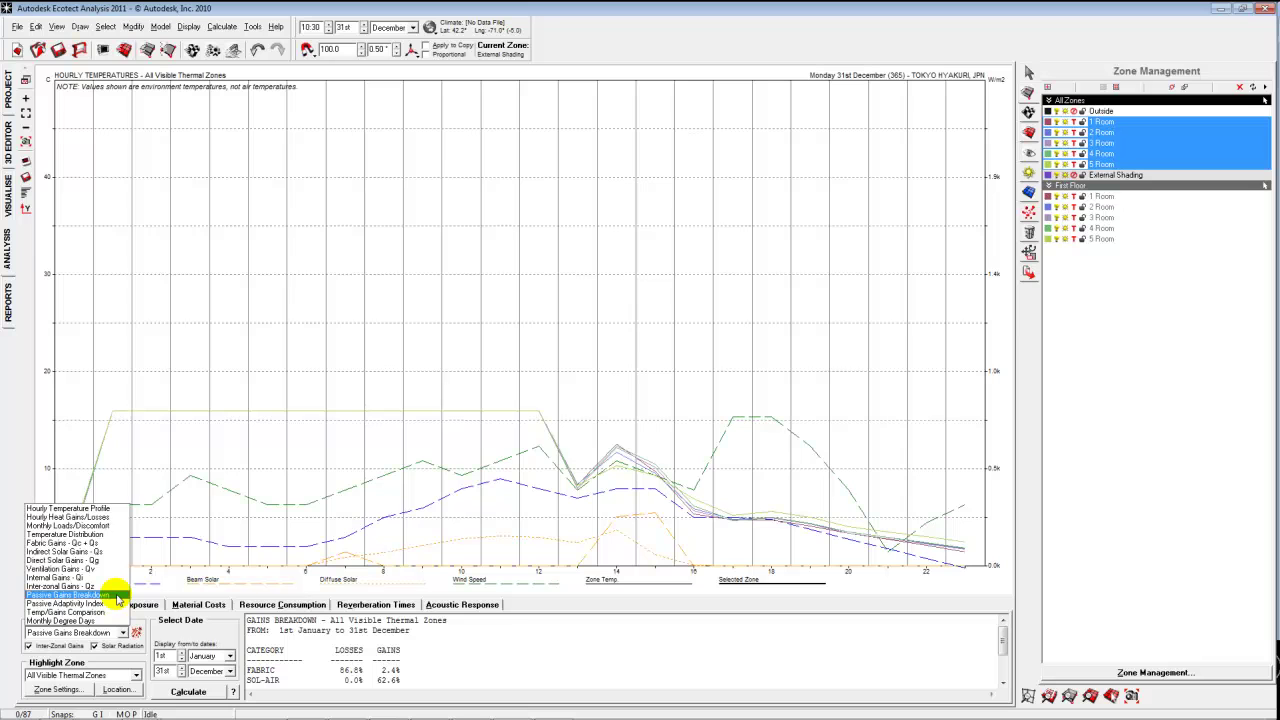
{"action": "left_click", "coordinate": [117, 597]}
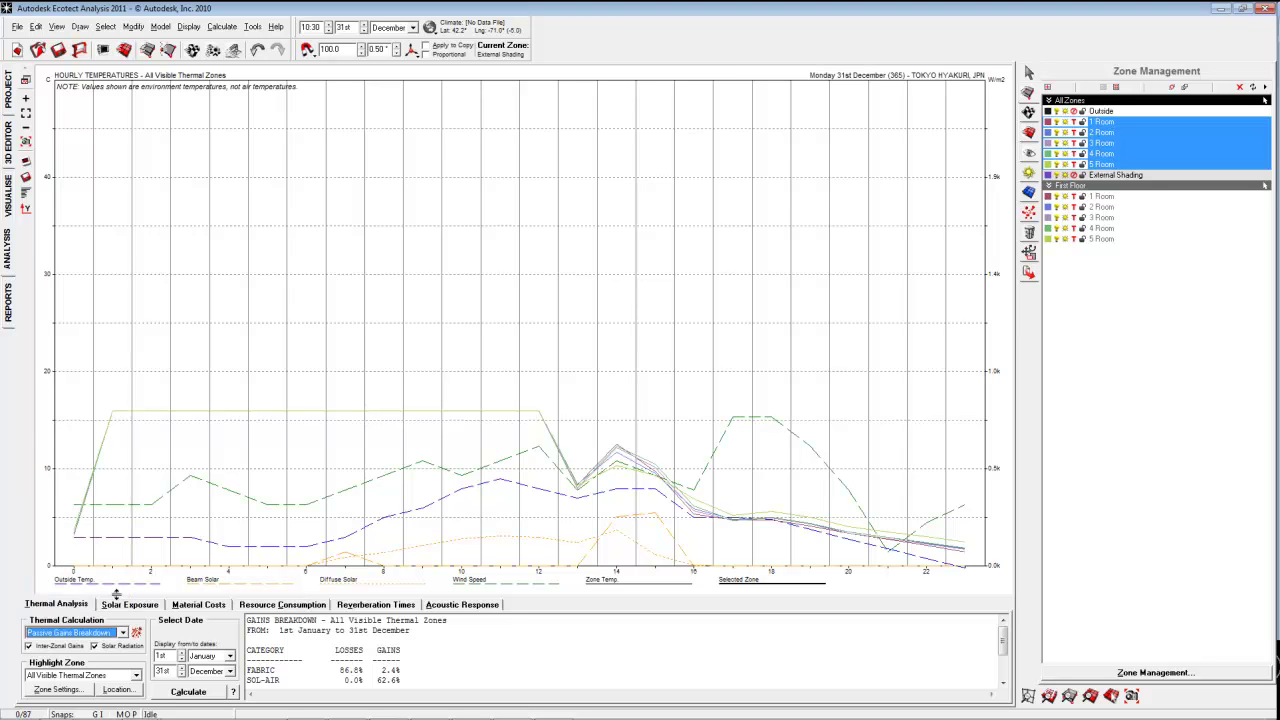
{"action": "left_click", "coordinate": [122, 634]}
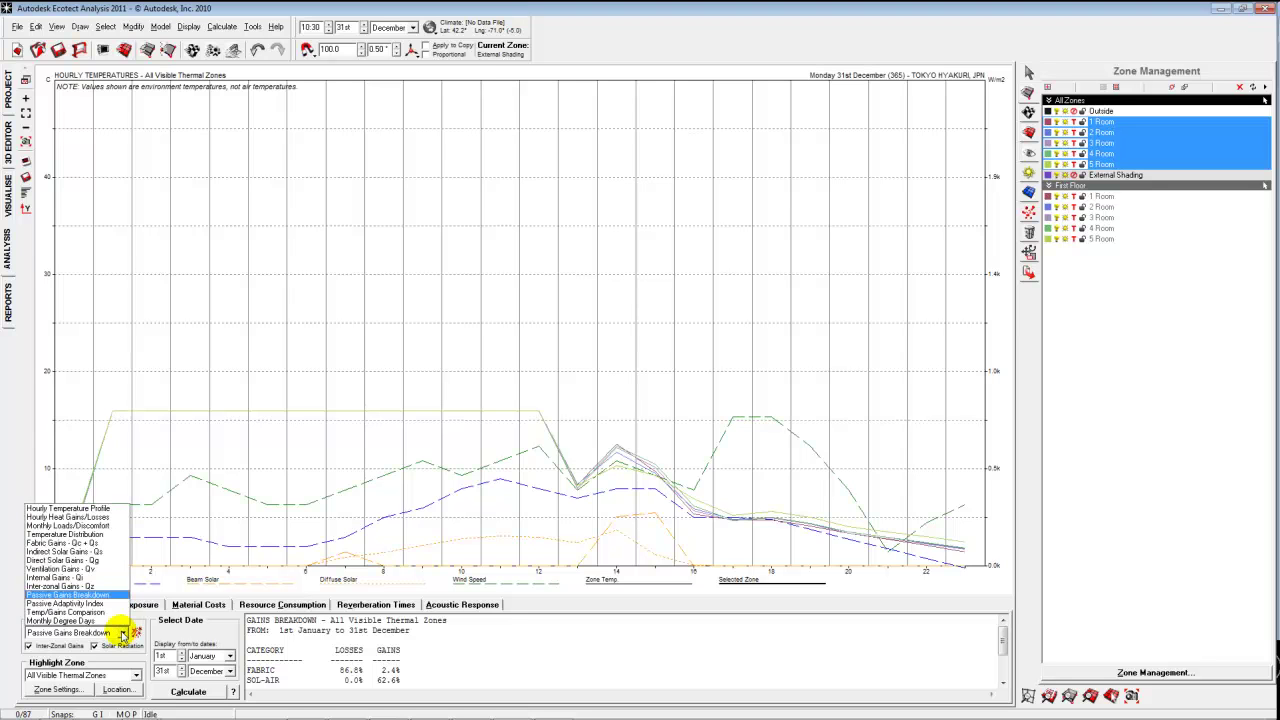
{"action": "left_click", "coordinate": [185, 692]}
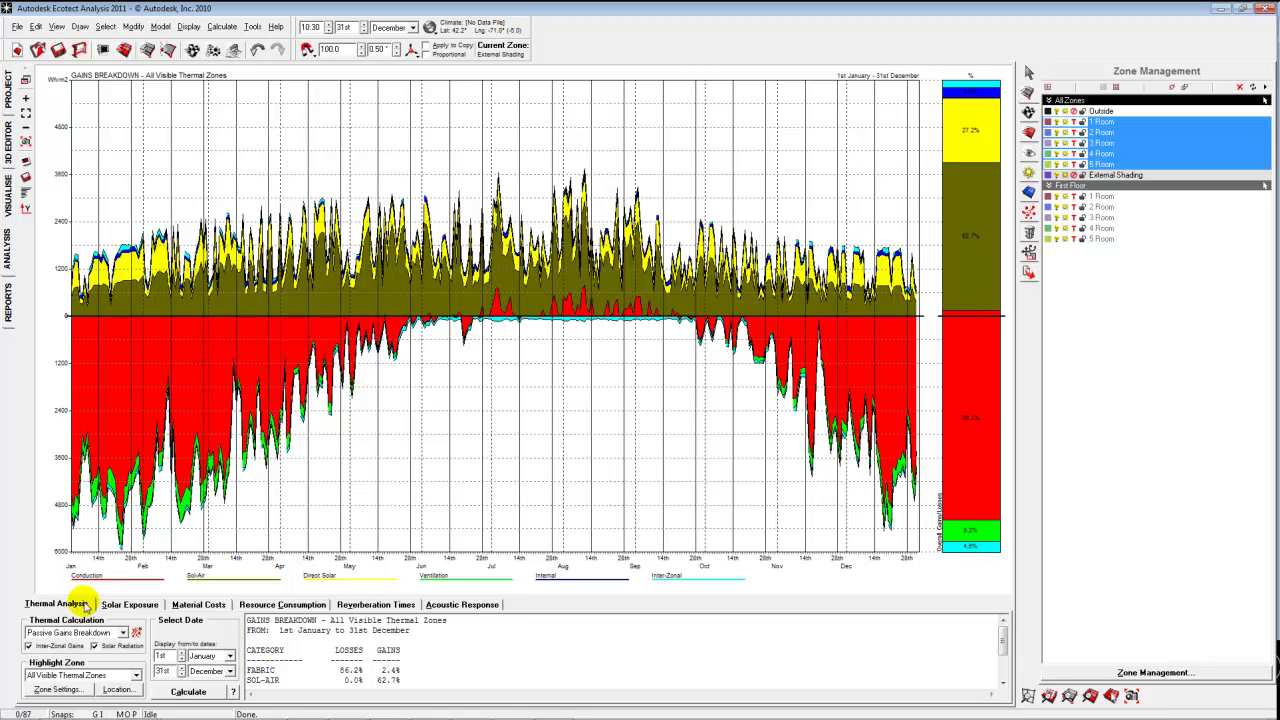
{"action": "left_click", "coordinate": [272, 606]}
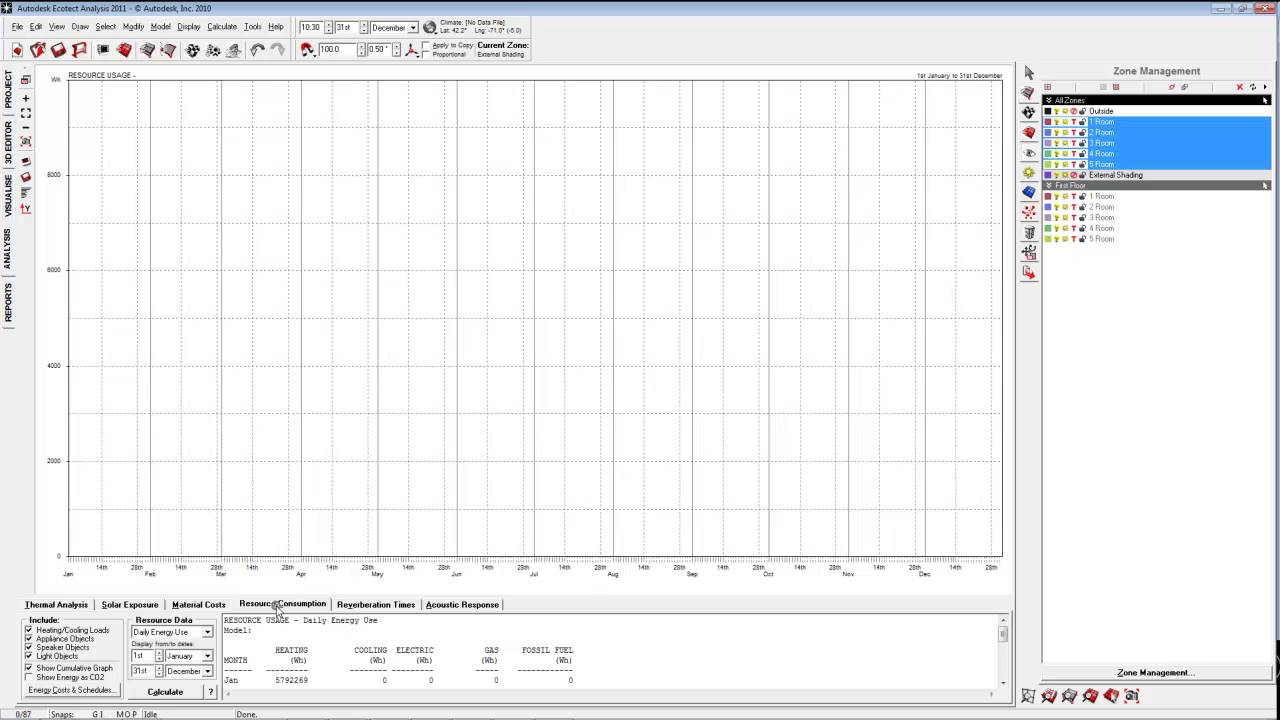
{"action": "left_click", "coordinate": [83, 606]}
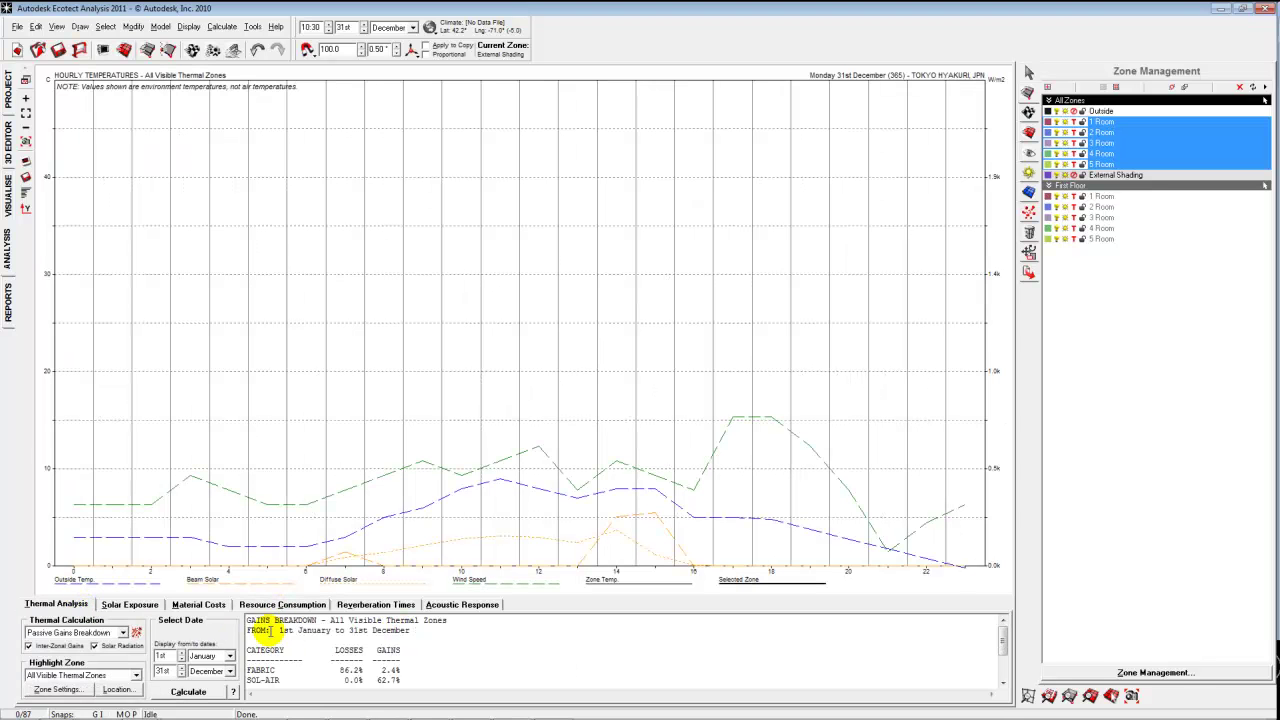
{"action": "scroll", "coordinate": [123, 638], "scroll_direction": "up", "scroll_amount": 3}
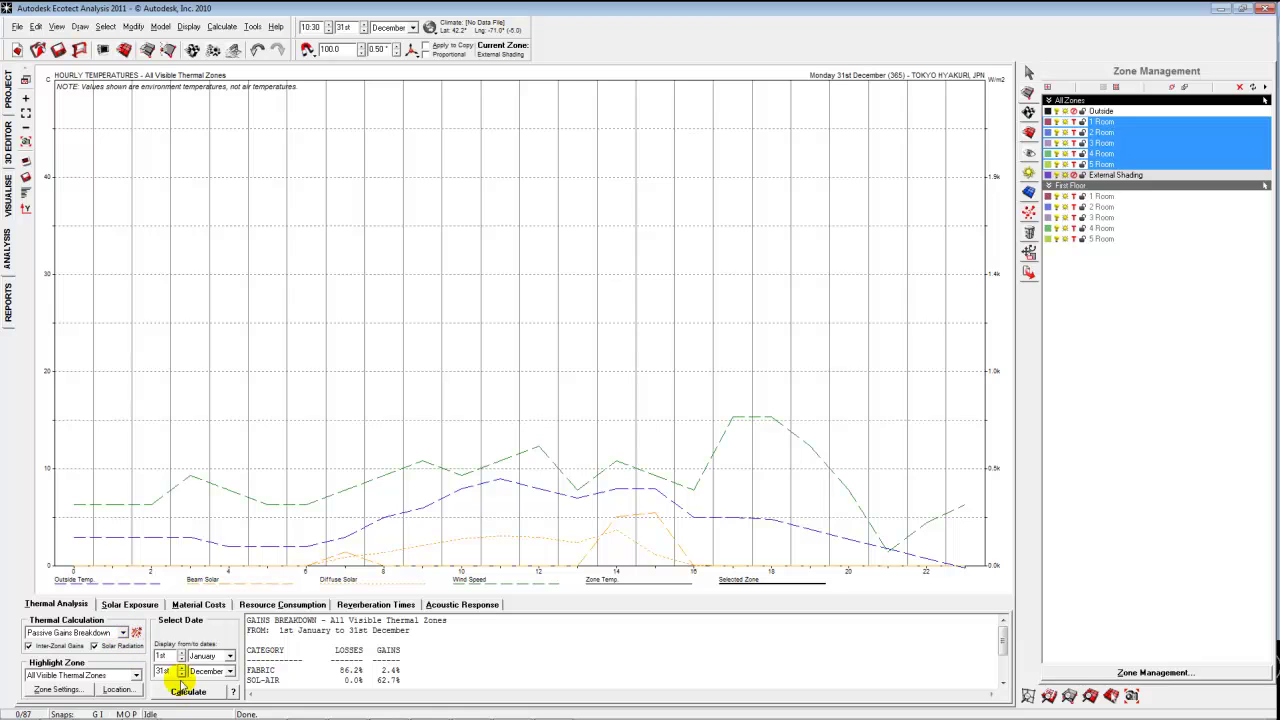
Rerun the thermal calculation to redraw the yearly gains breakdown for all visible zones.
{"action": "left_click", "coordinate": [188, 692]}
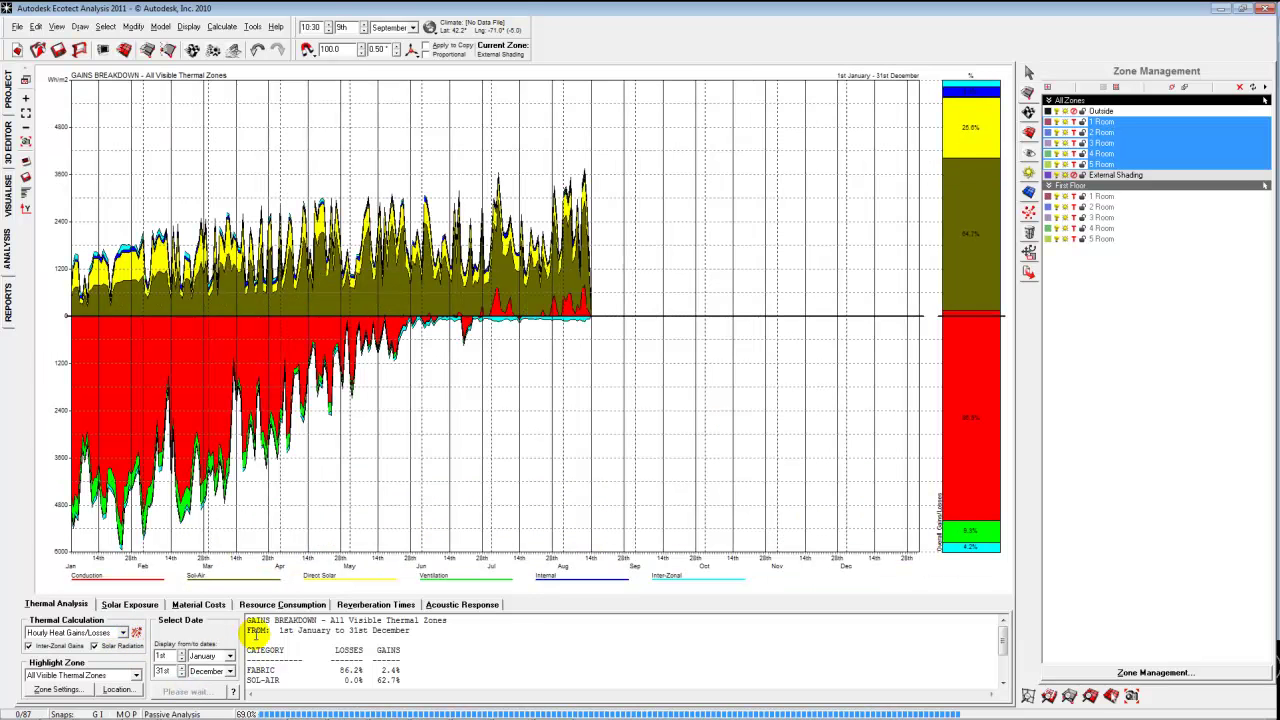